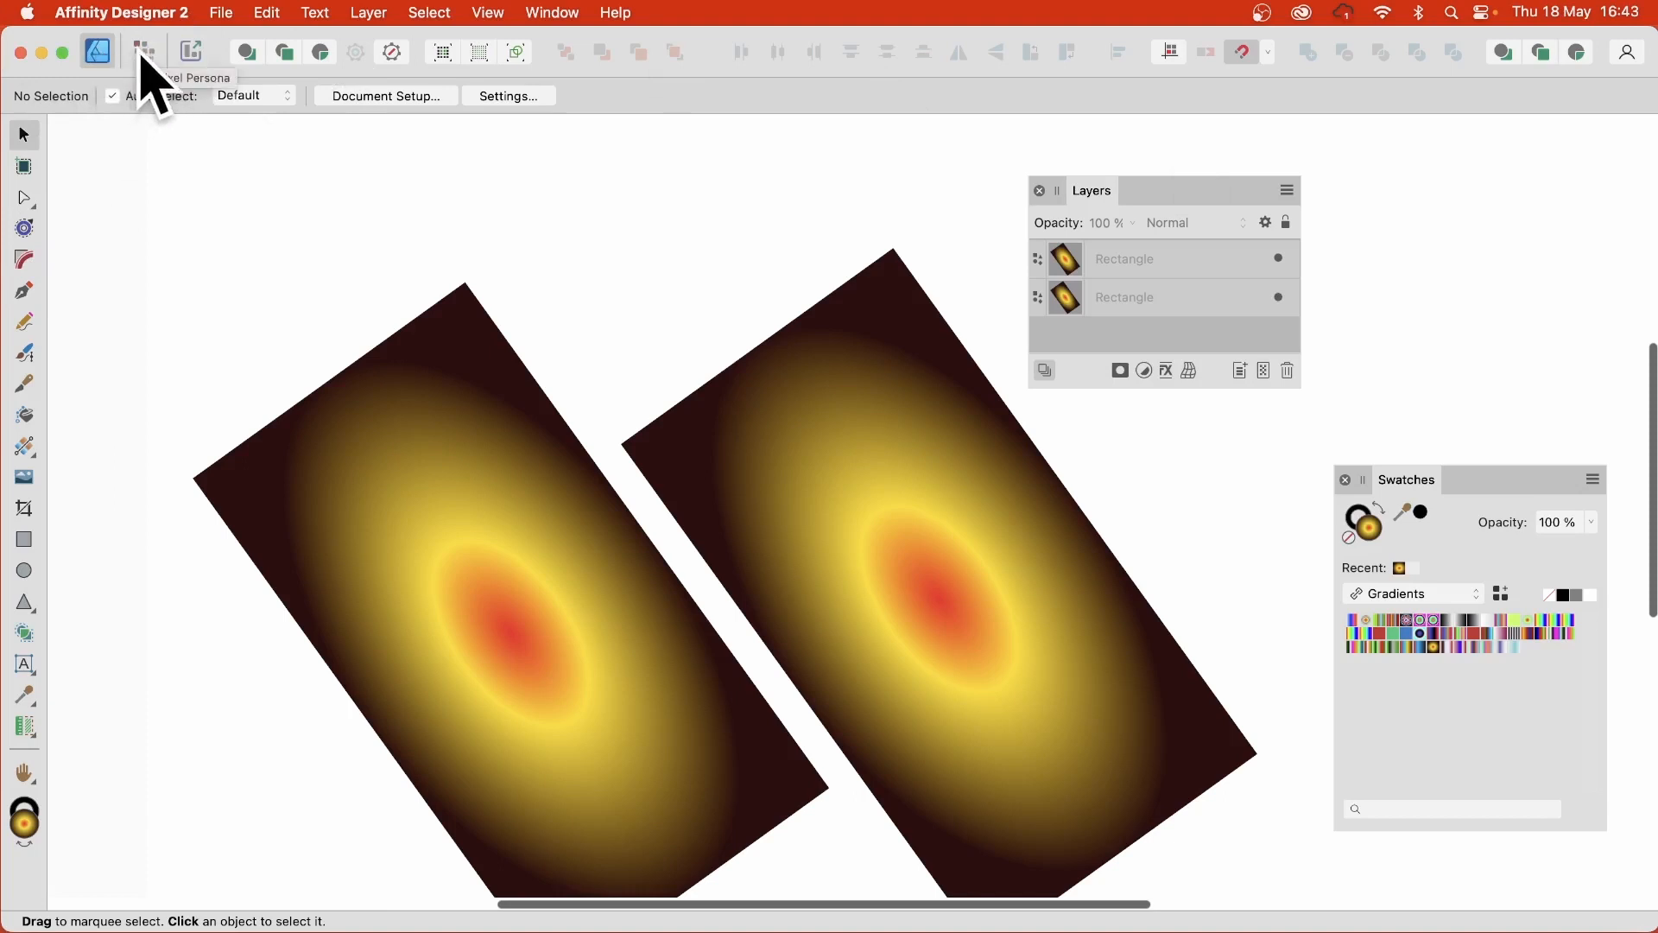
# - Switch to the Pixel Persona and add a live Mesh Warp filter layer above both gradient rectangles
pyautogui.click(142, 52)
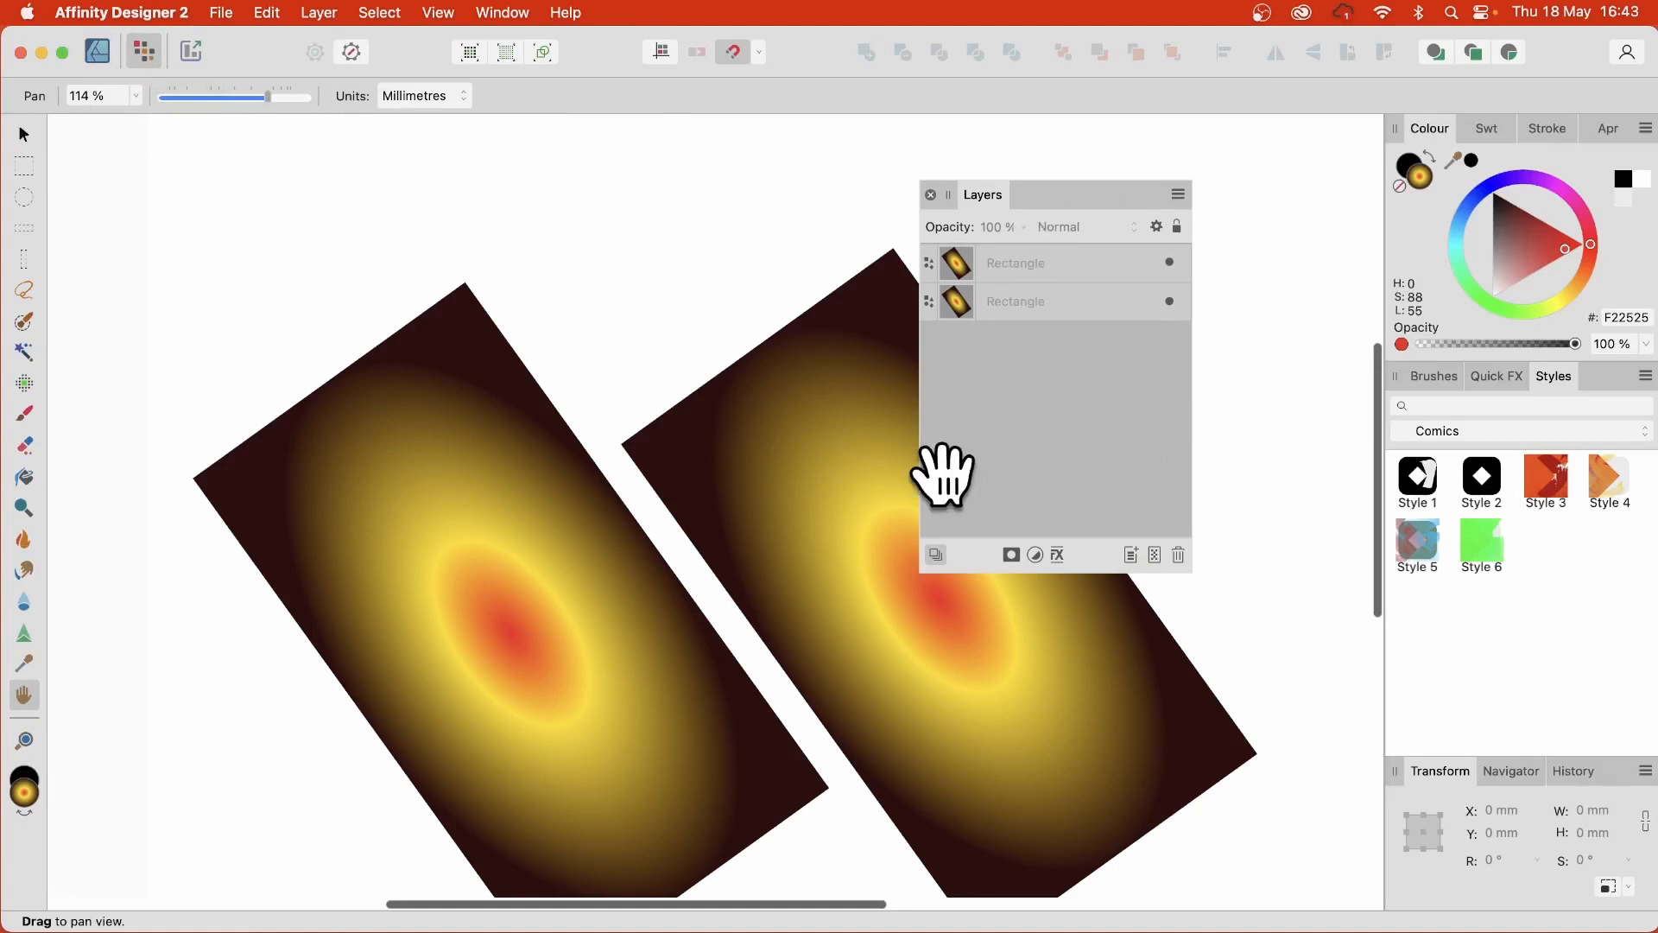
pyautogui.click(316, 11)
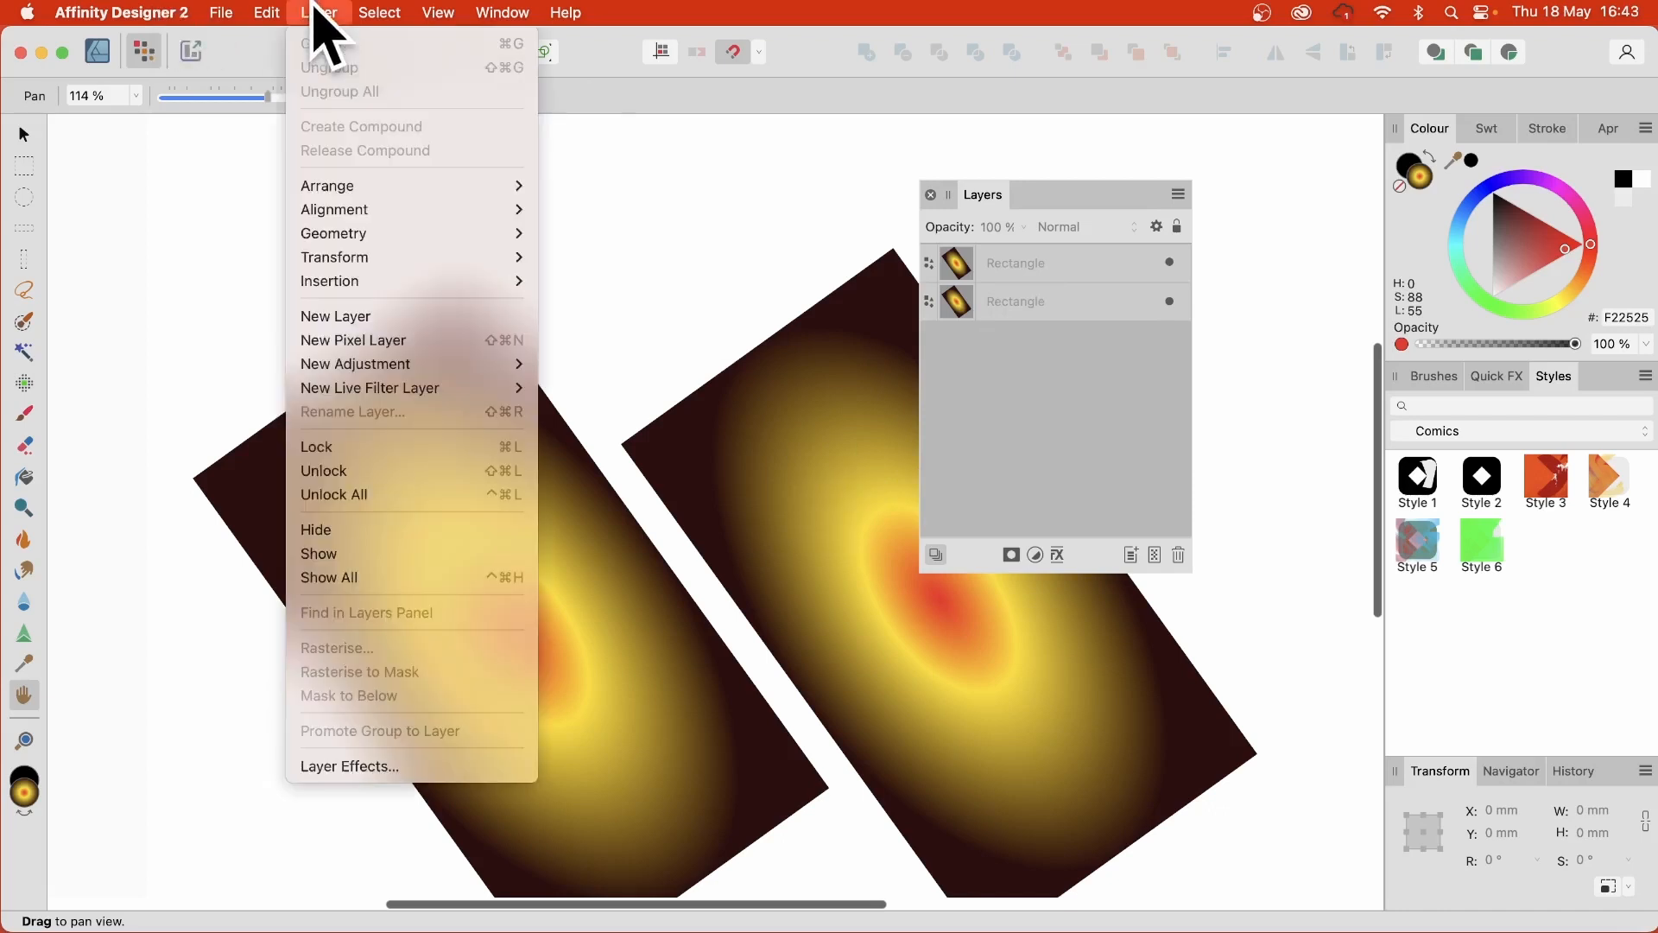
pyautogui.moveTo(364, 391)
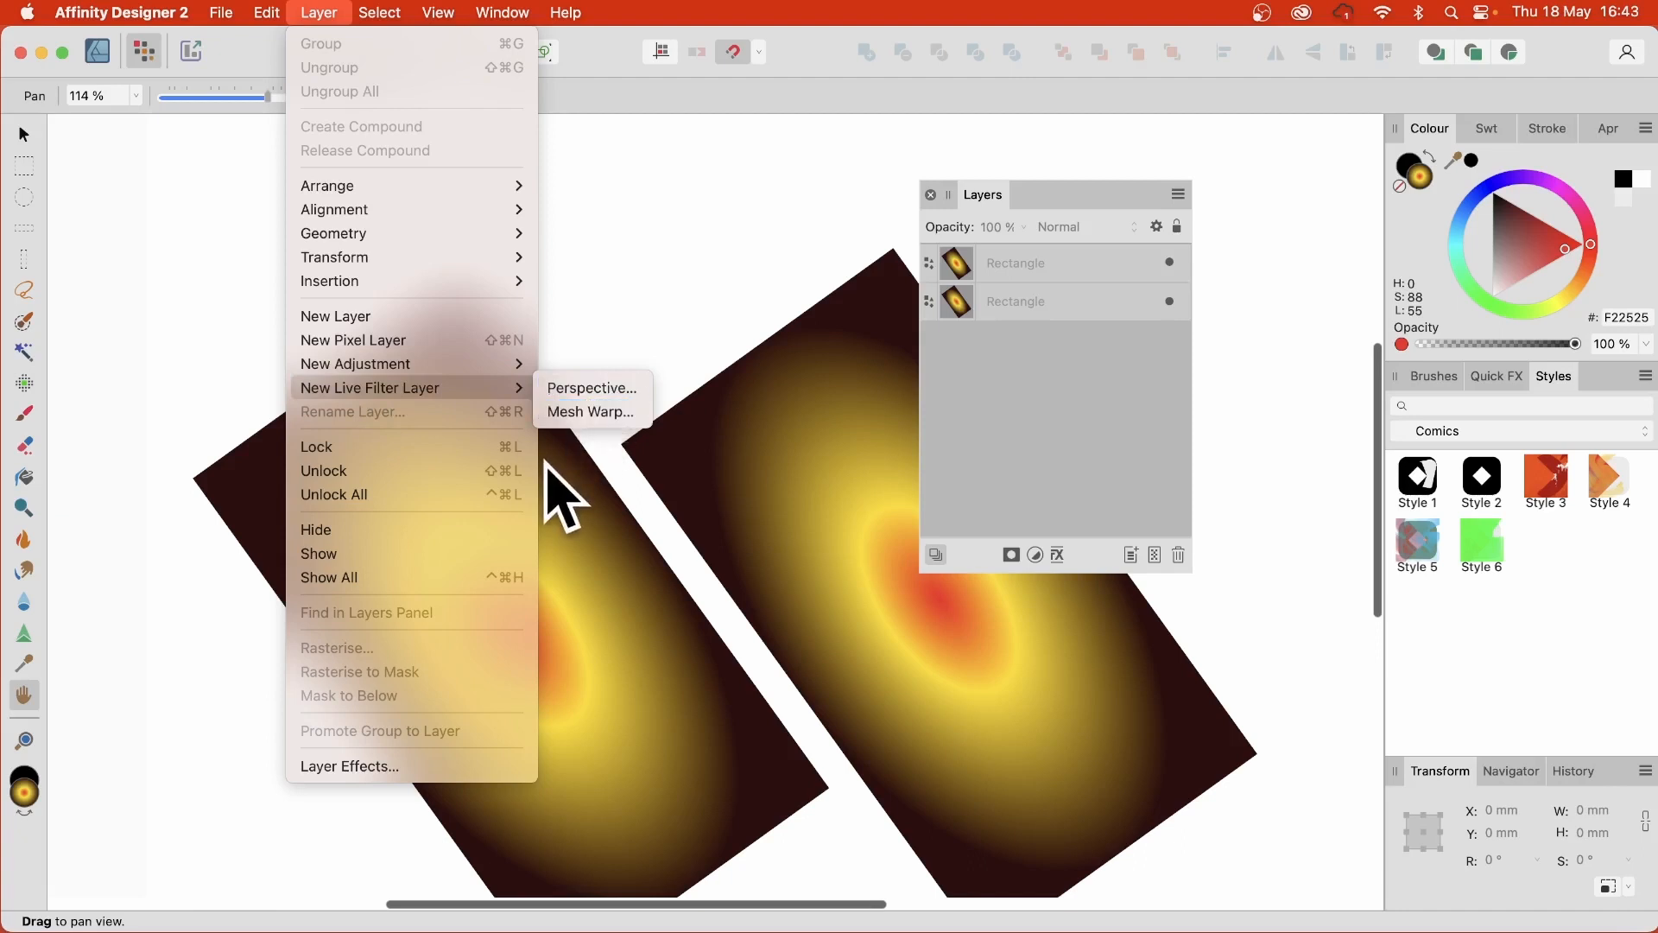
pyautogui.click(576, 413)
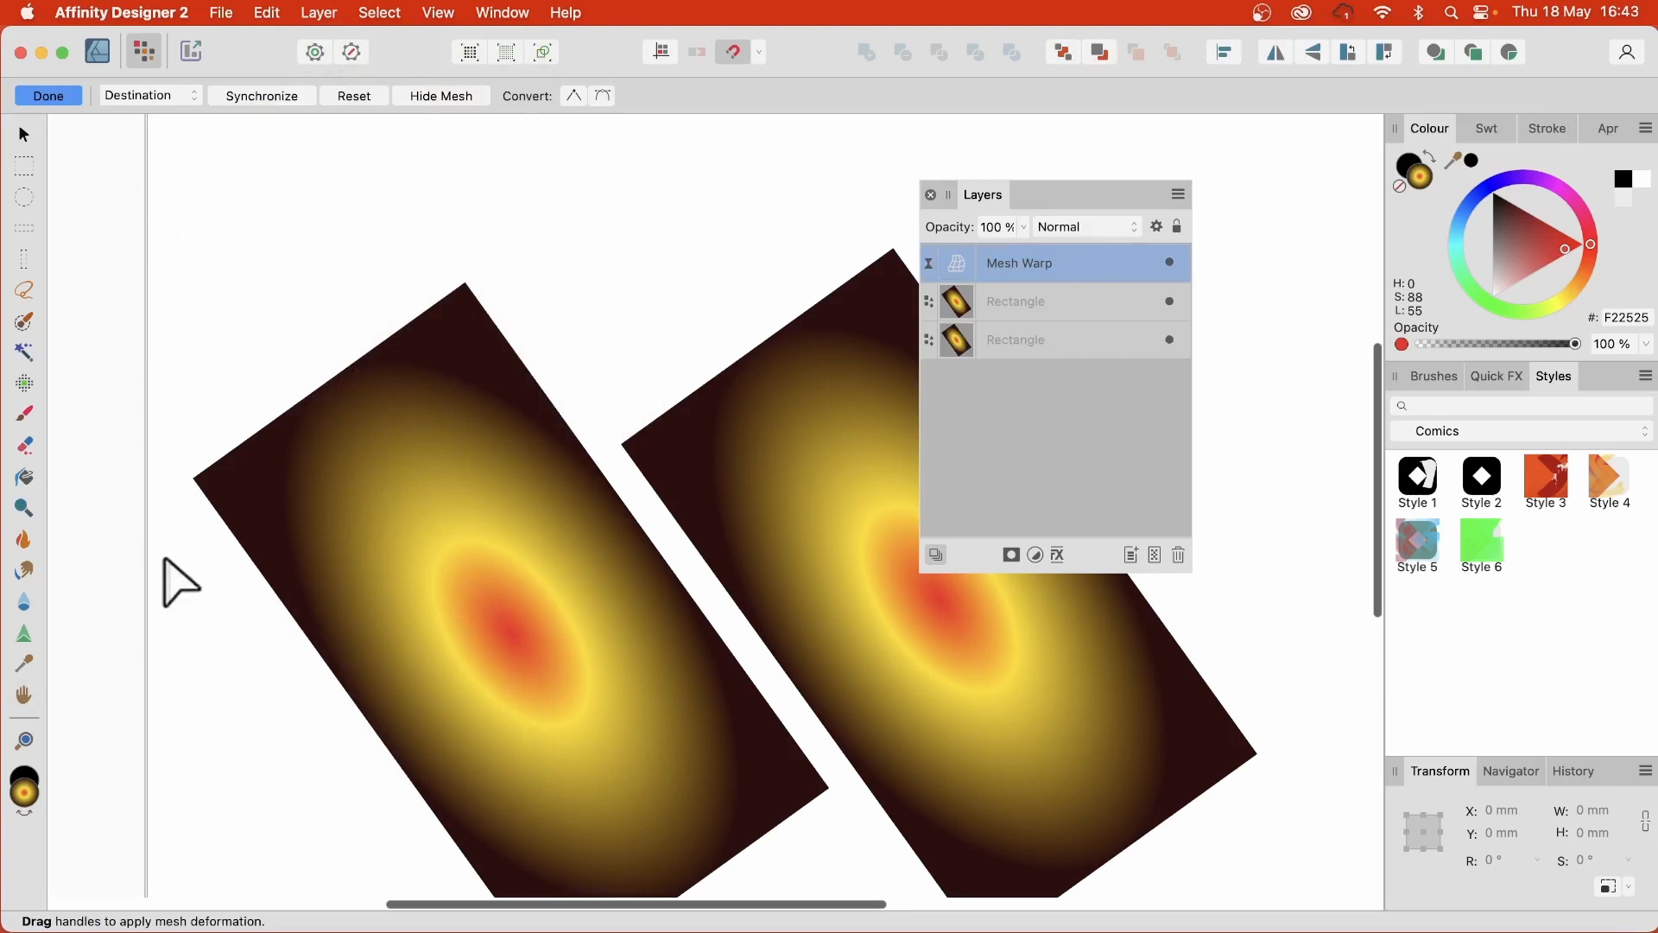
# - Warp the artwork by pulling the mesh's left edge inward and shifting two interior mesh points, and finish the mesh edit
pyautogui.scroll(3, 673, 326)
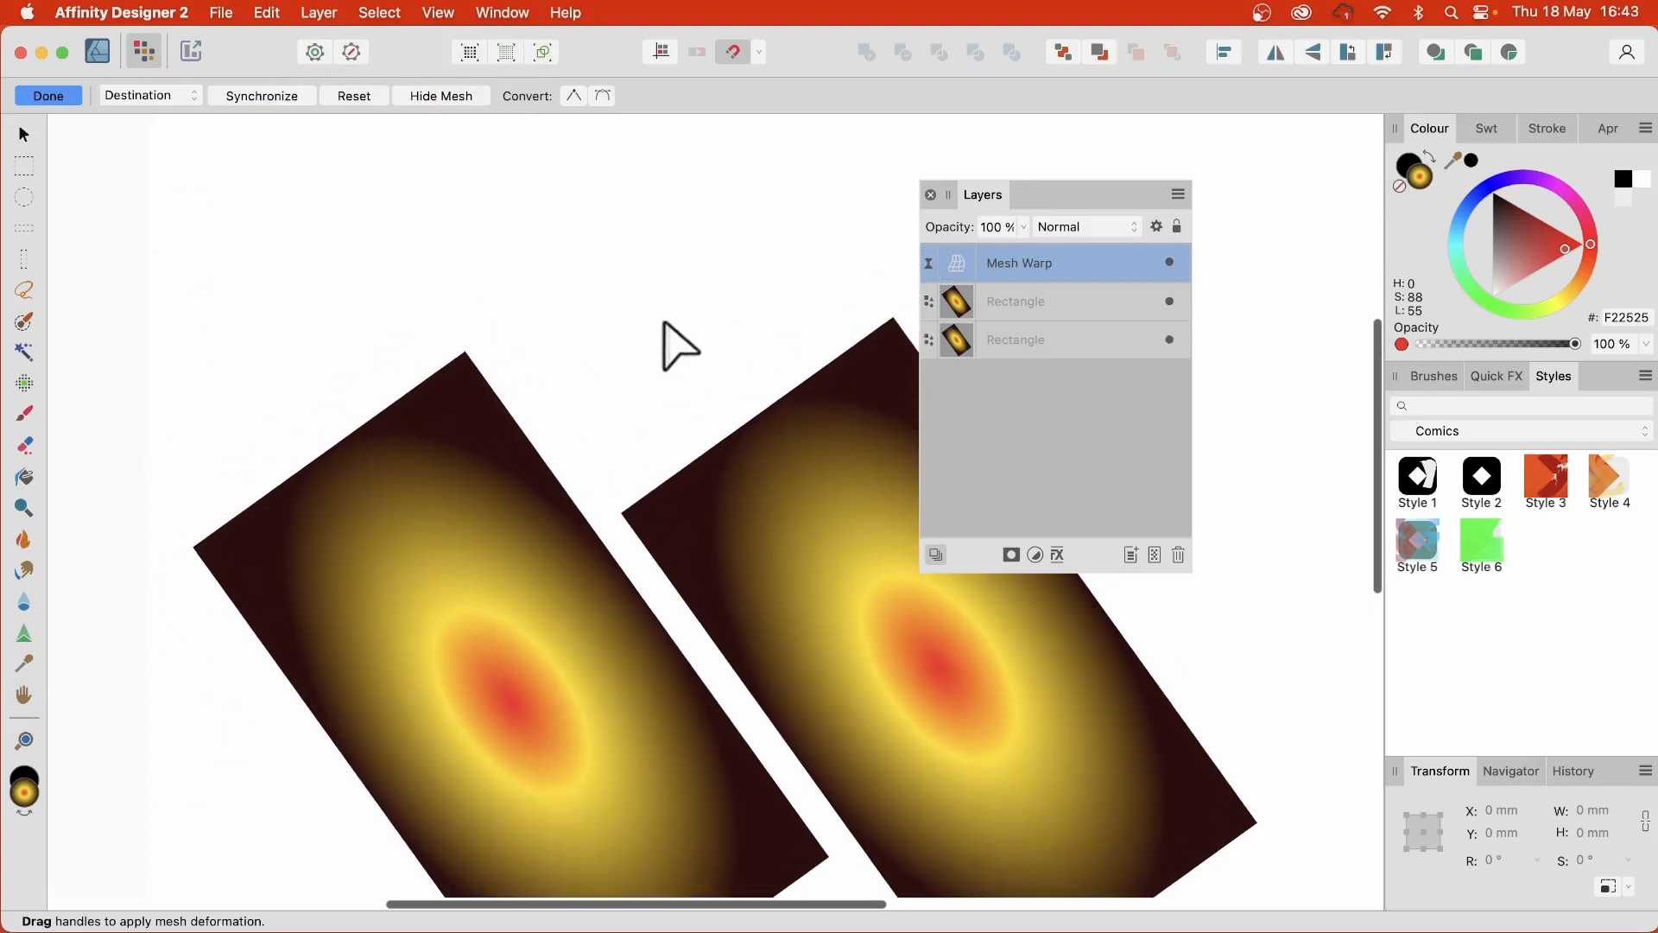
pyautogui.scroll(-3, 367, 388)
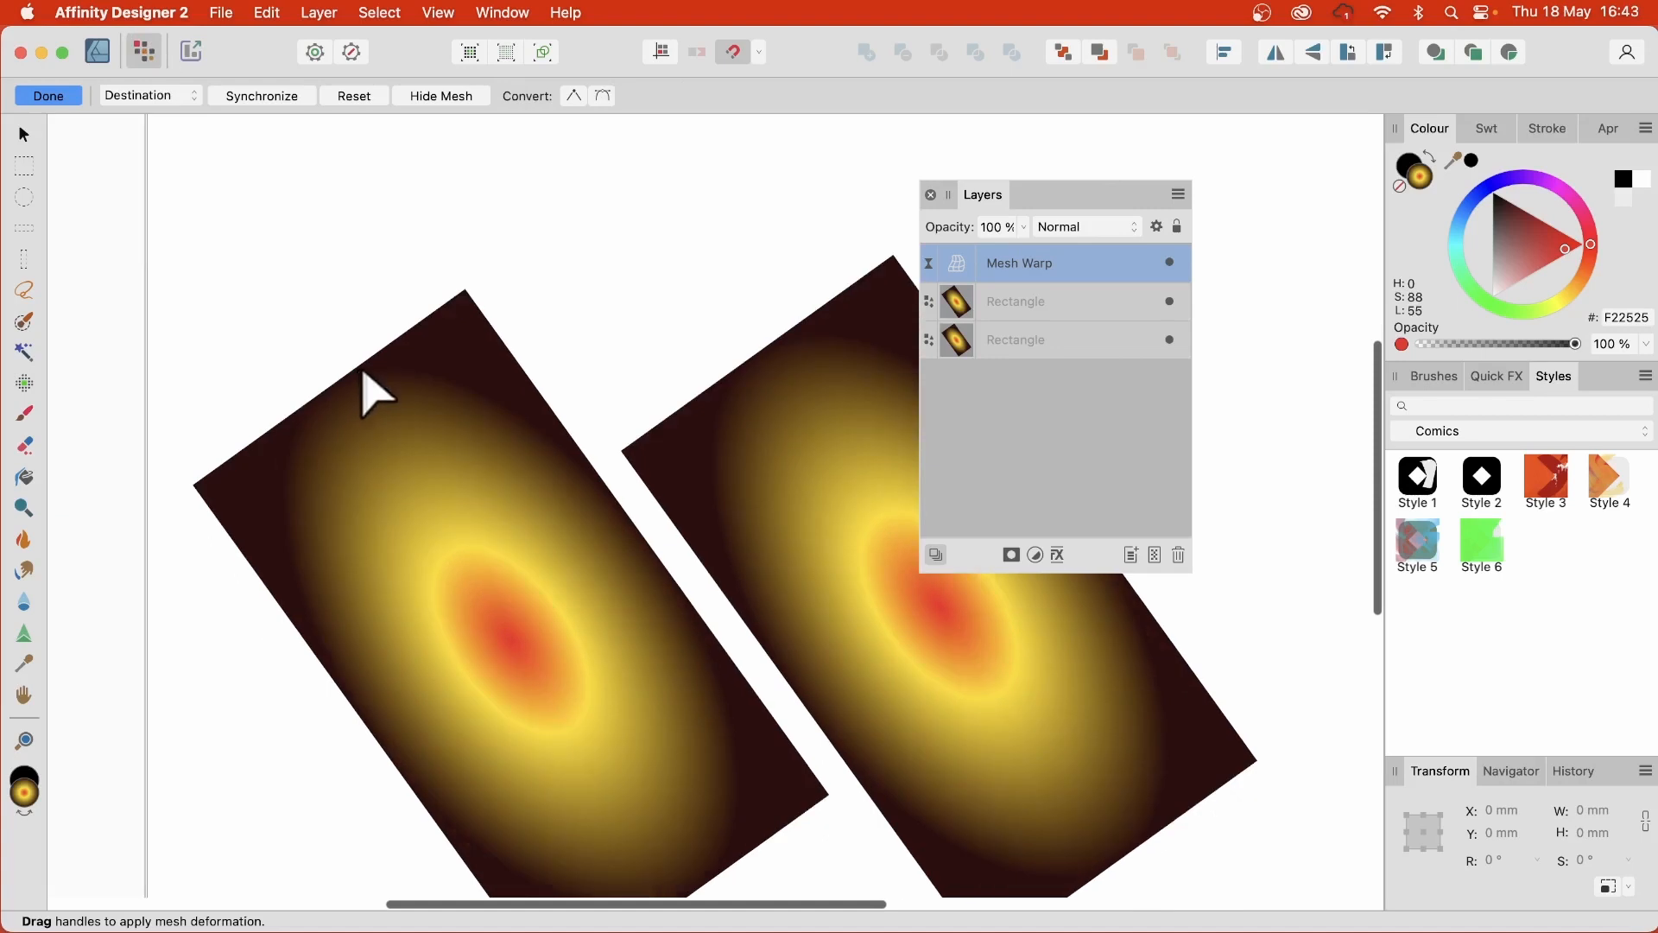
pyautogui.moveTo(144, 362); pyautogui.dragTo(376, 363)
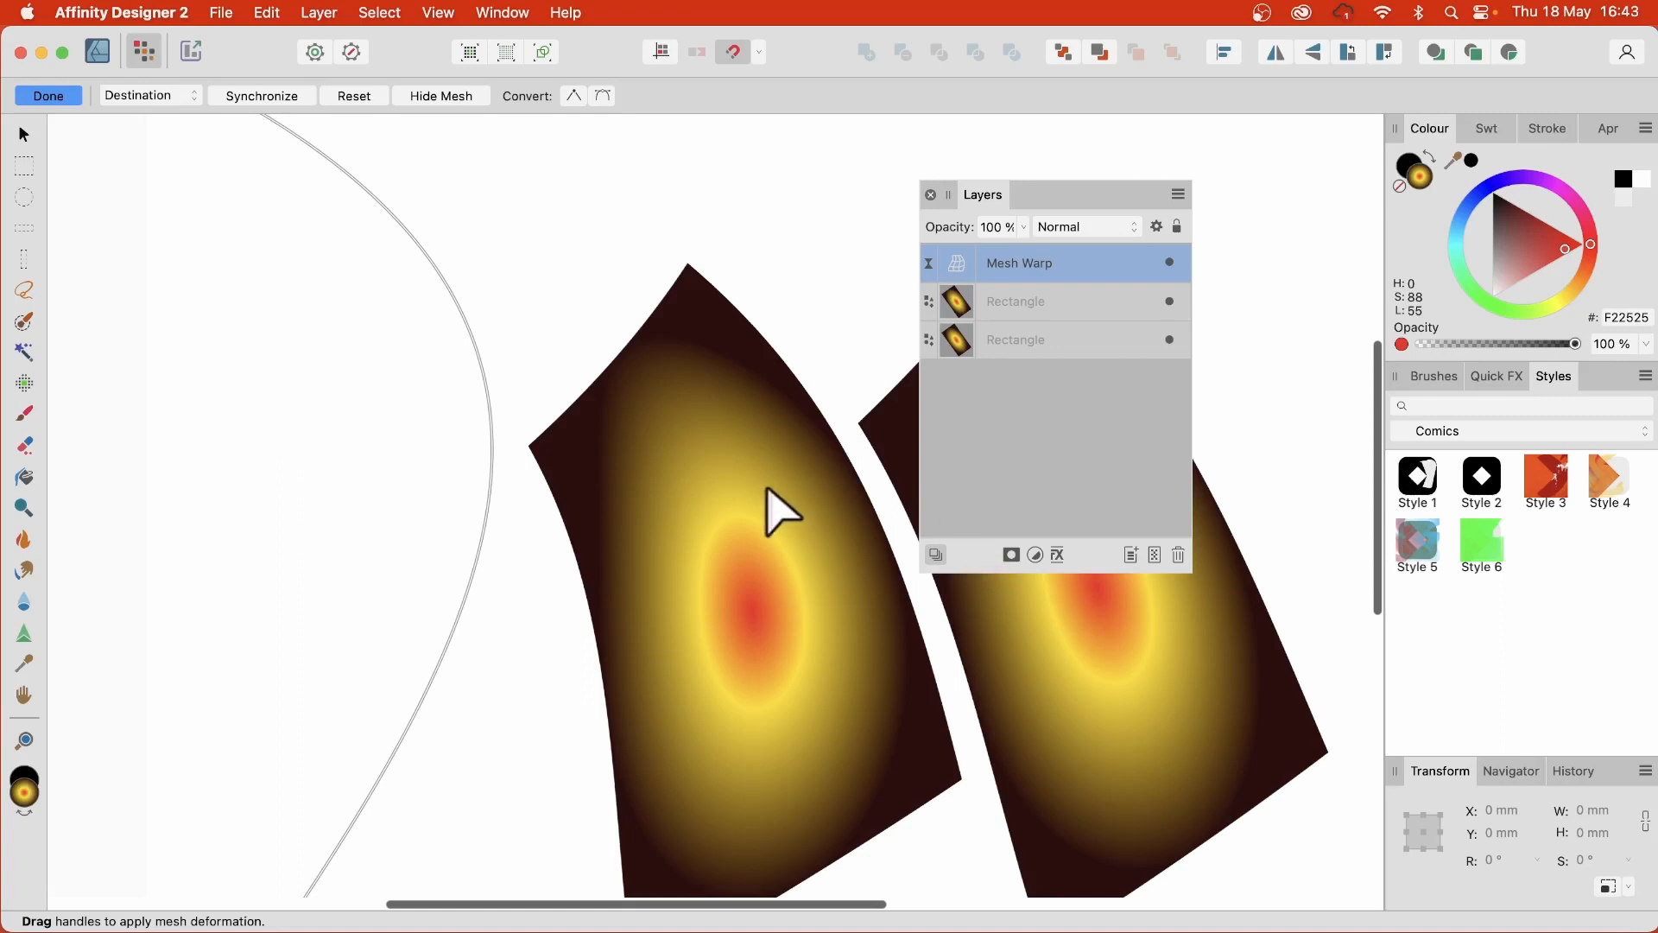
pyautogui.moveTo(767, 491); pyautogui.dragTo(840, 406)
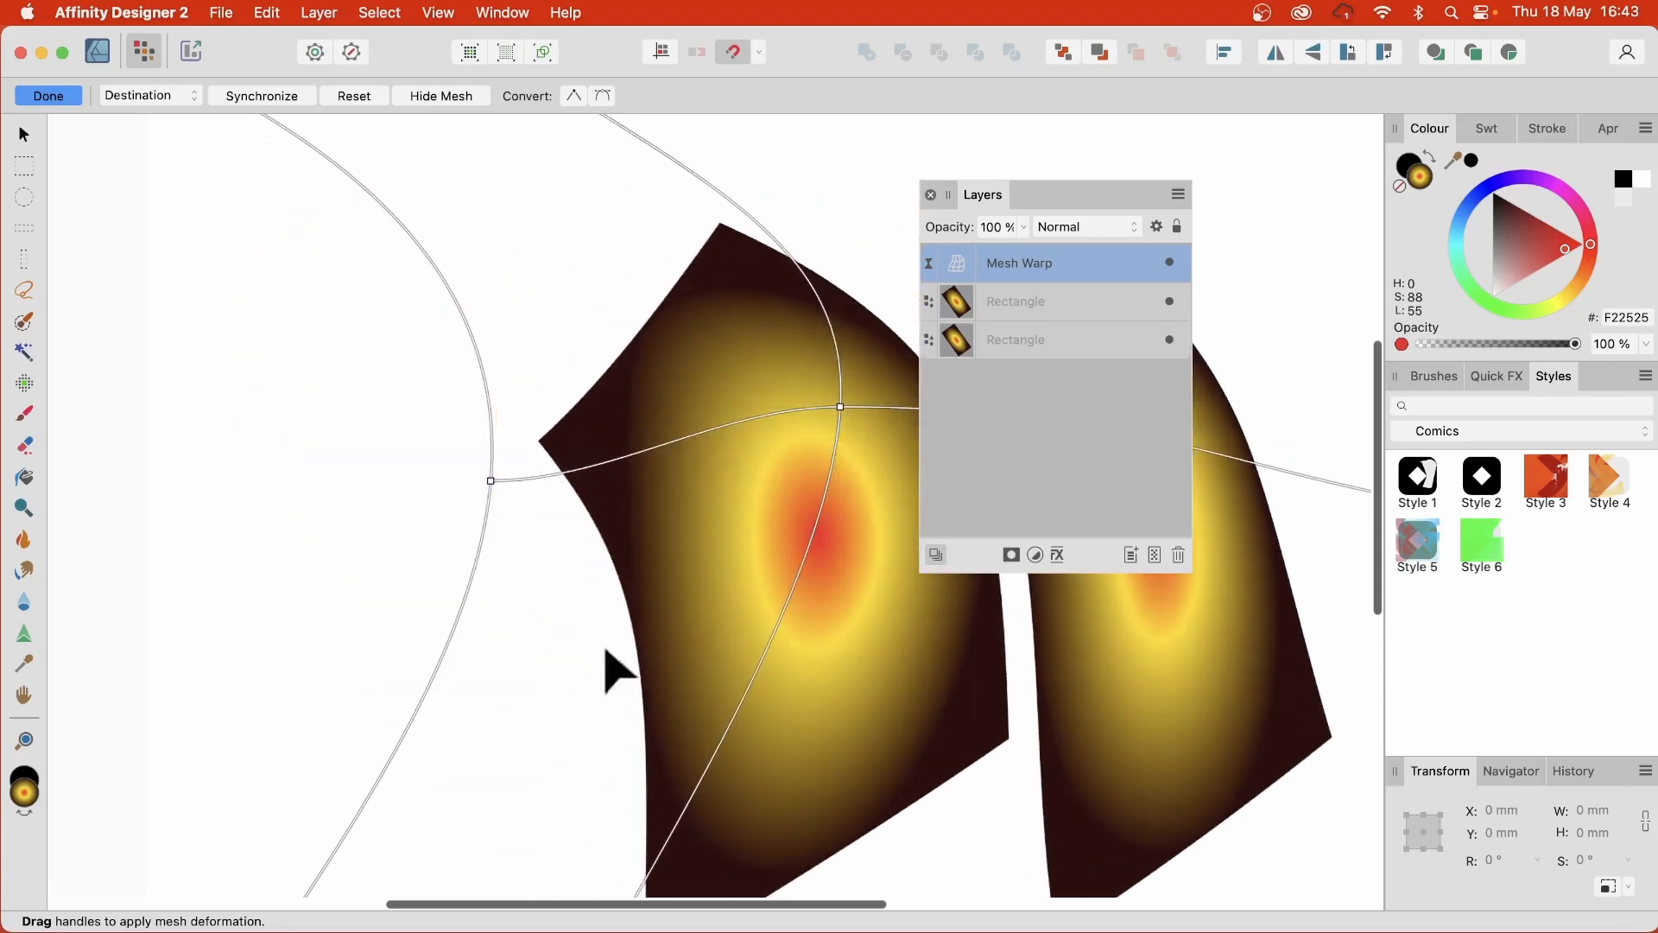
pyautogui.moveTo(606, 650); pyautogui.dragTo(841, 655)
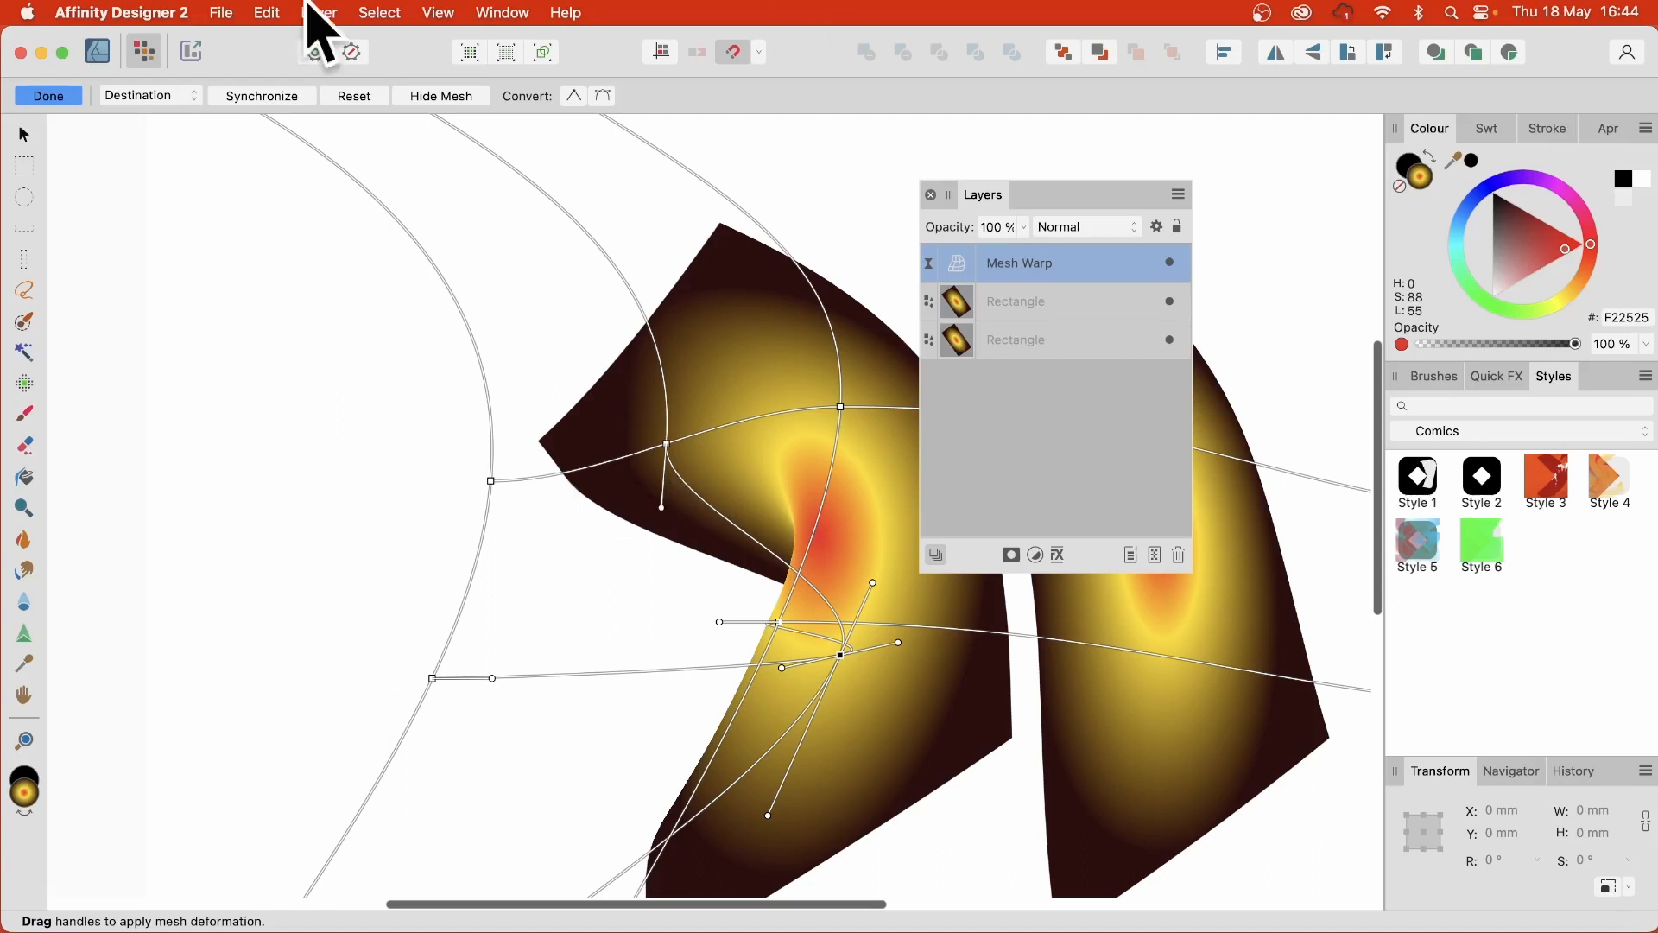
pyautogui.click(50, 97)
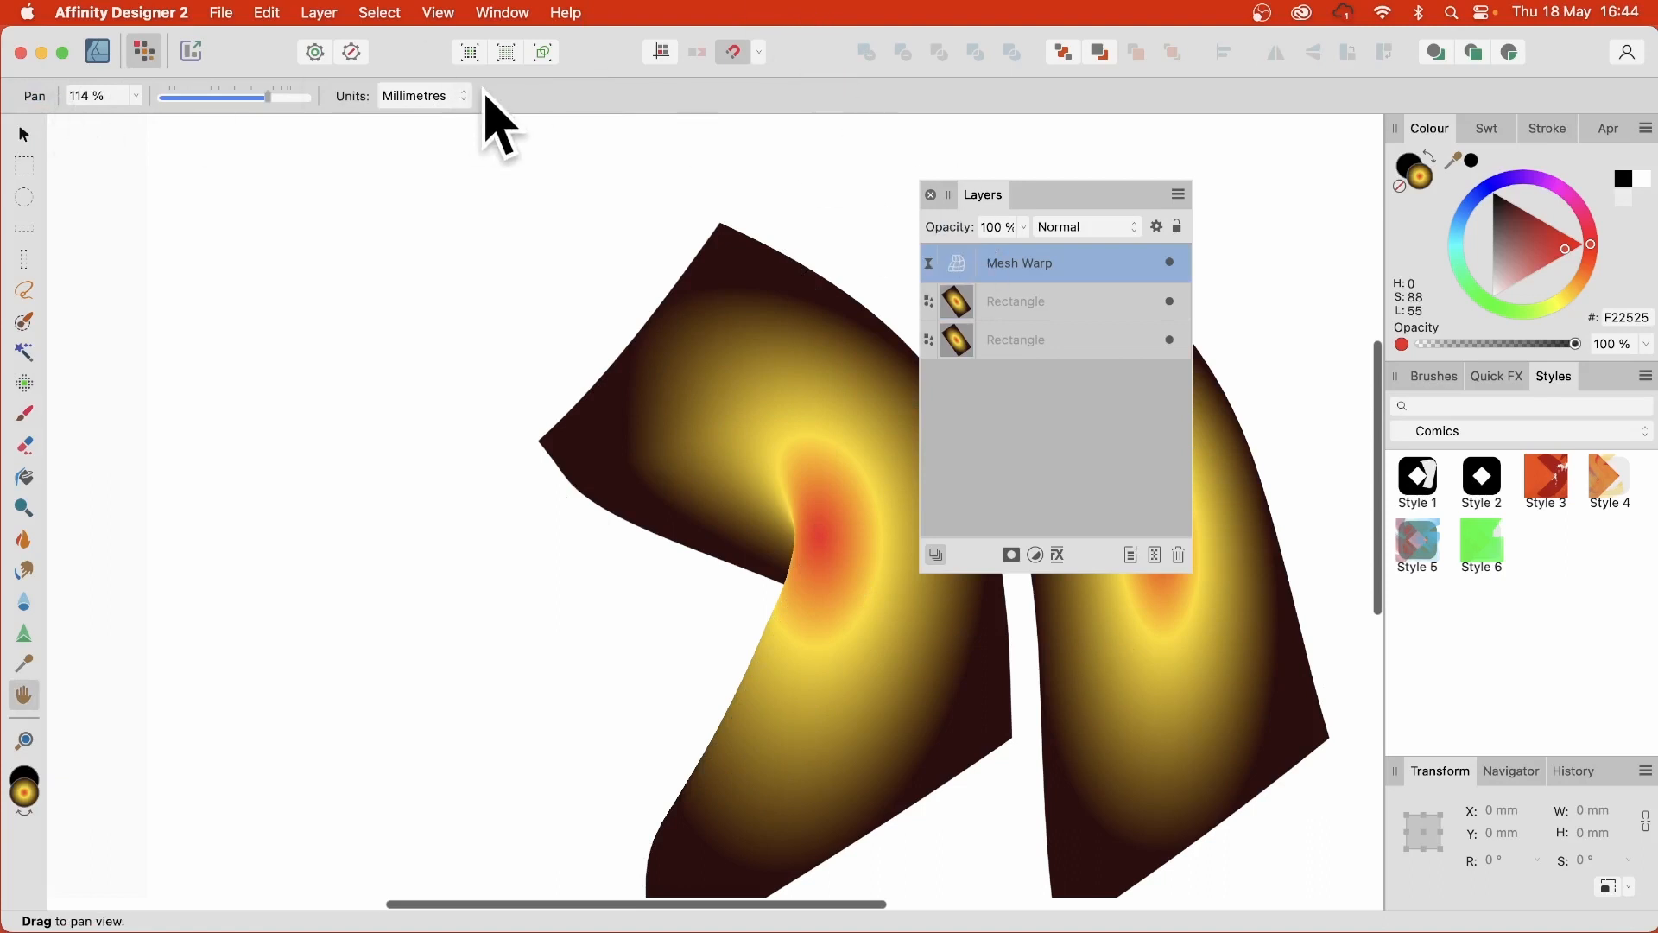
# - Return to the Designer Persona, rotate the left rectangle clockwise until it is nearly upright, and reposition it towards the upper left
pyautogui.click(99, 54)
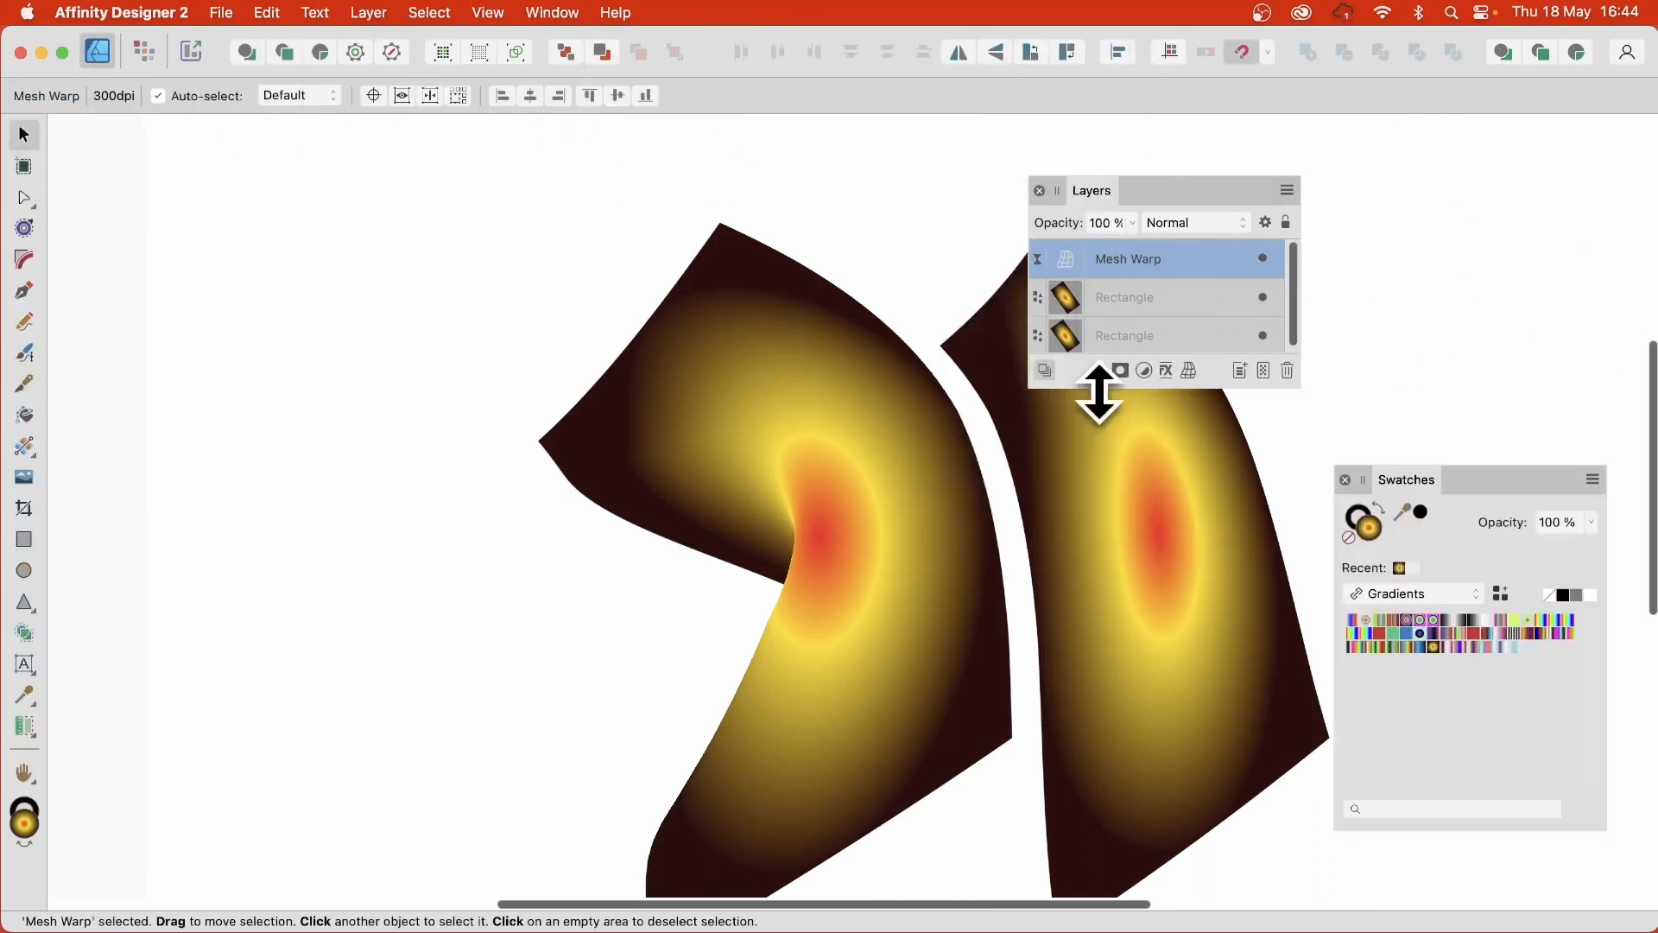
pyautogui.click(1133, 300)
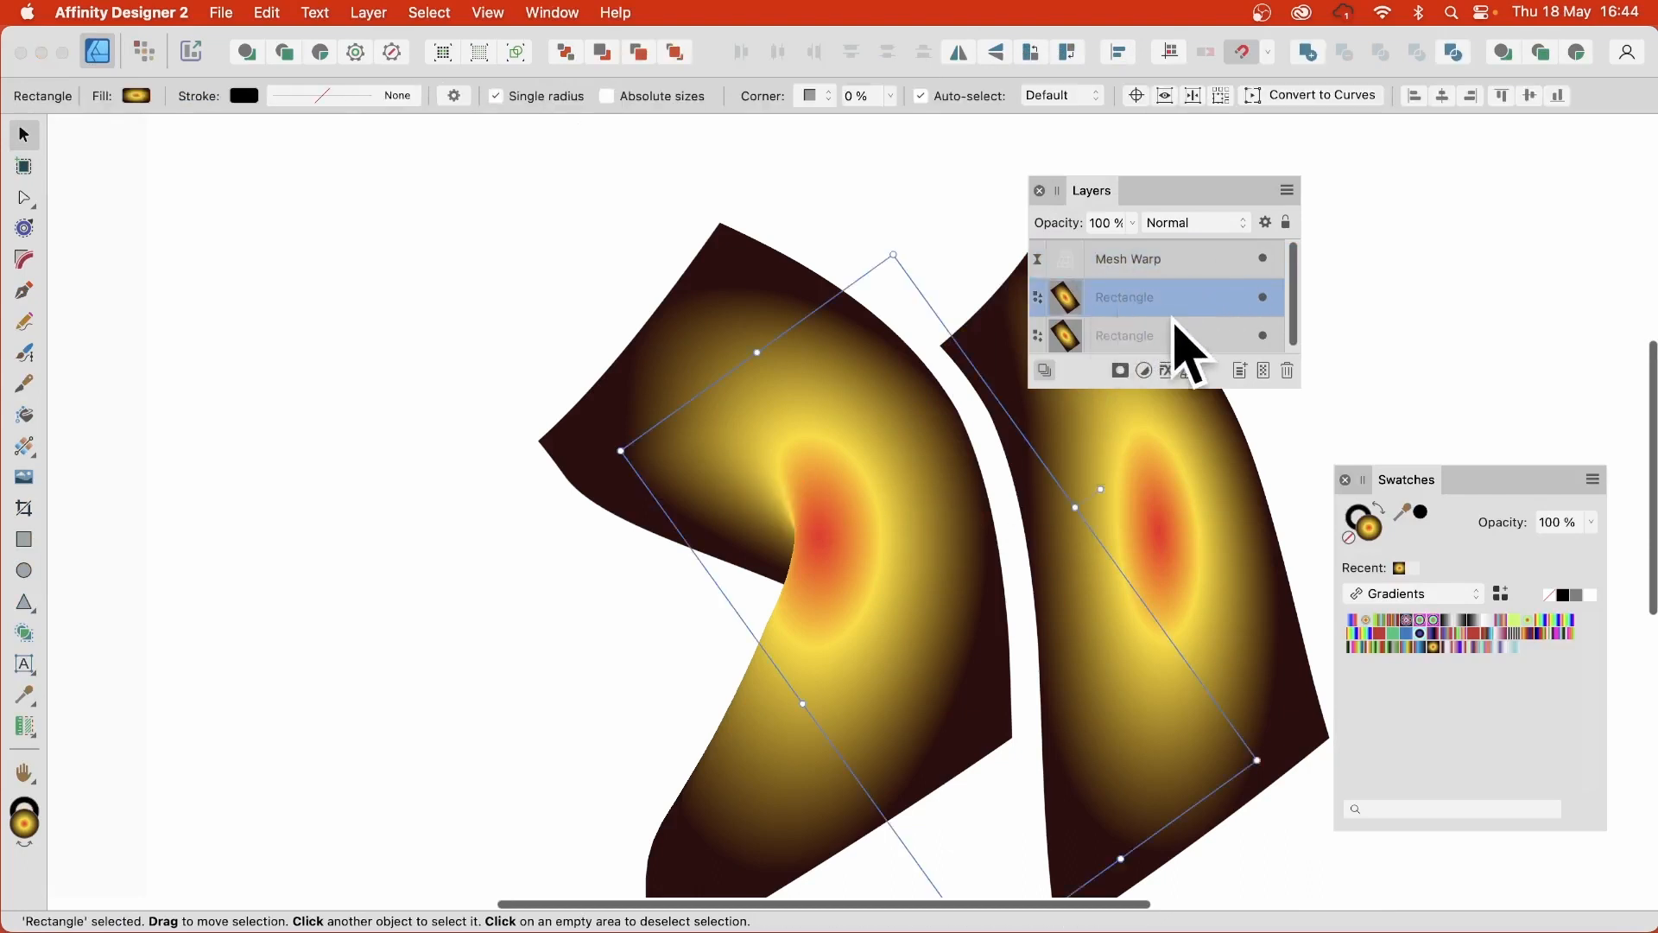
pyautogui.click(1179, 335)
pyautogui.click(1142, 304)
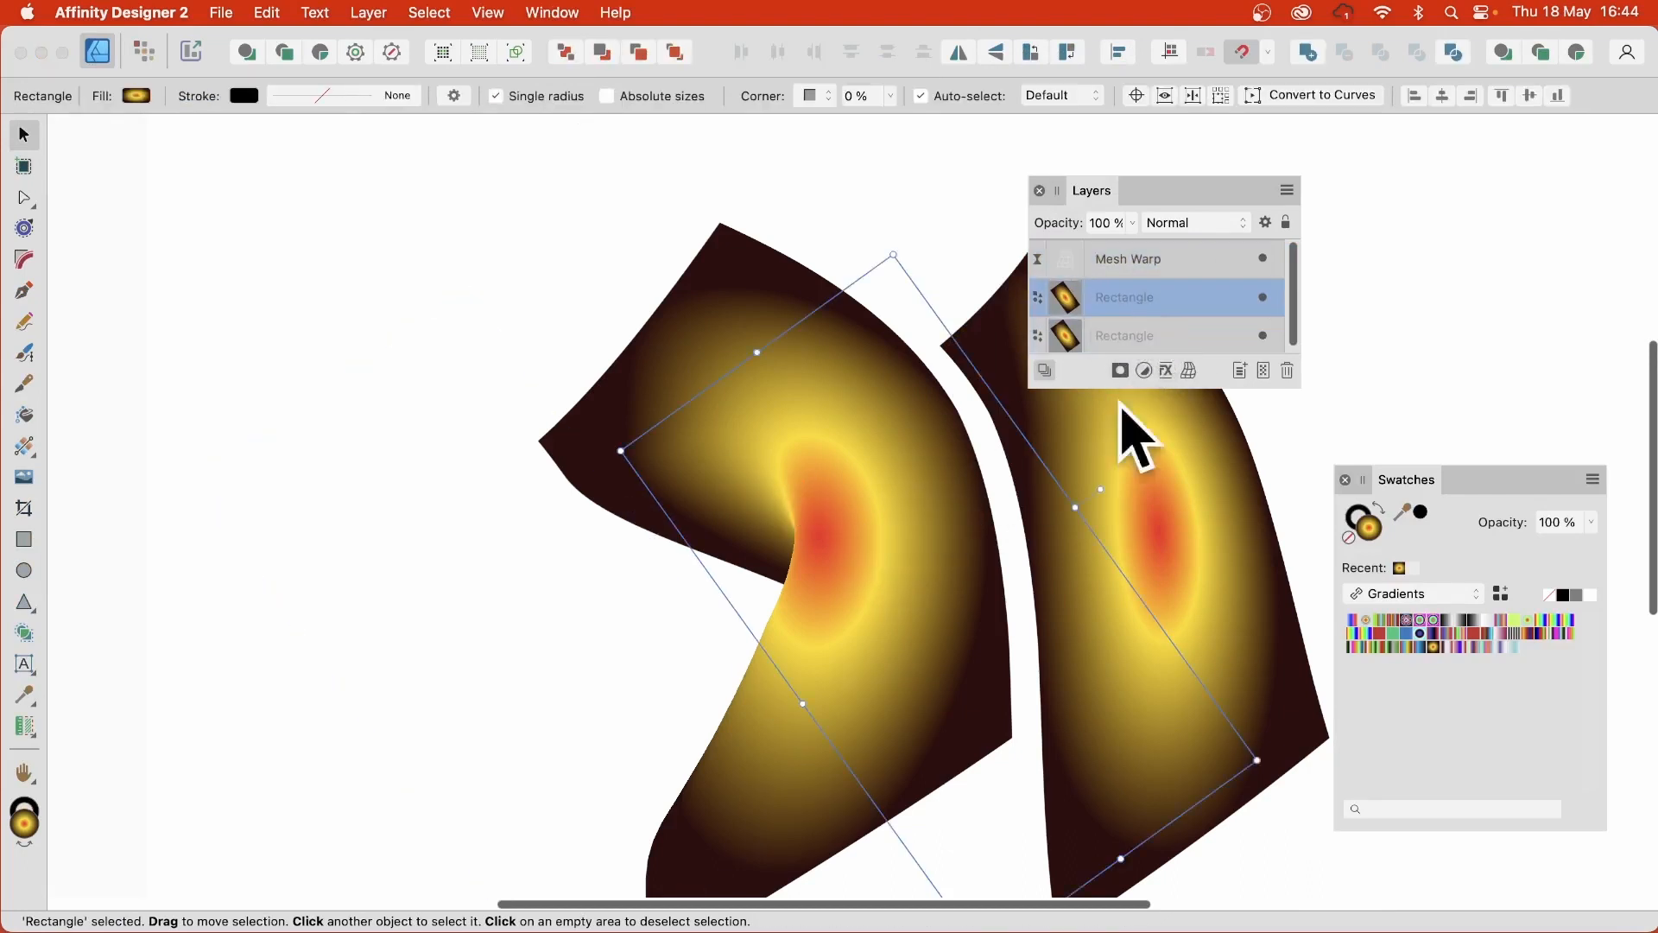
pyautogui.click(1133, 336)
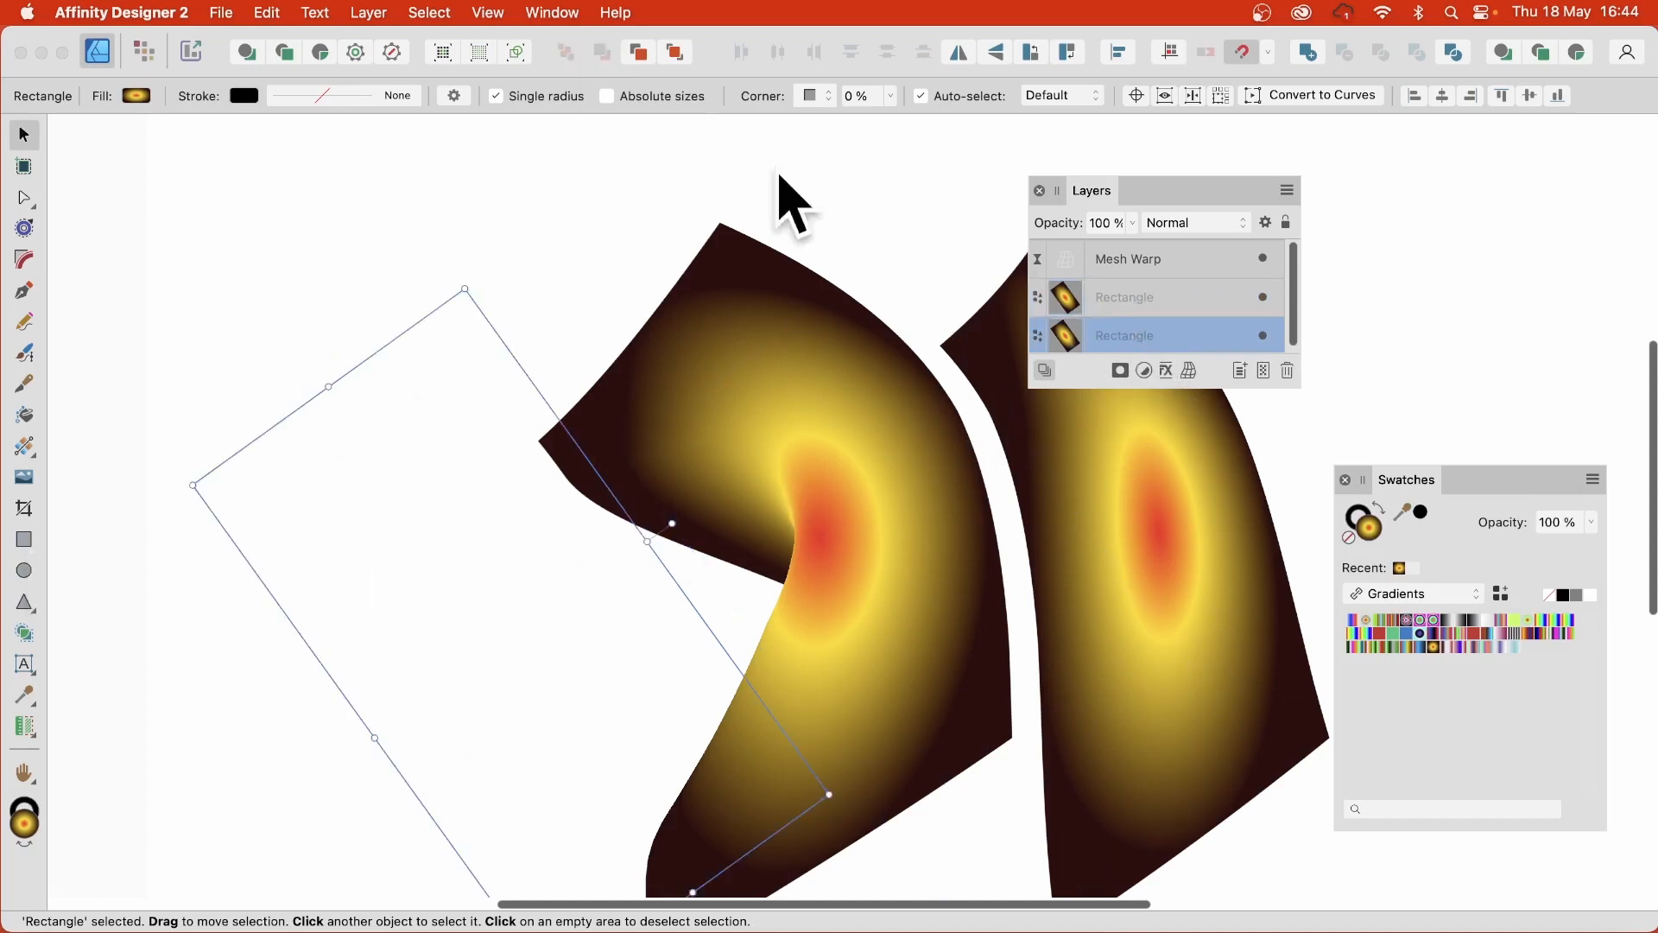
pyautogui.moveTo(529, 604); pyautogui.dragTo(481, 474)
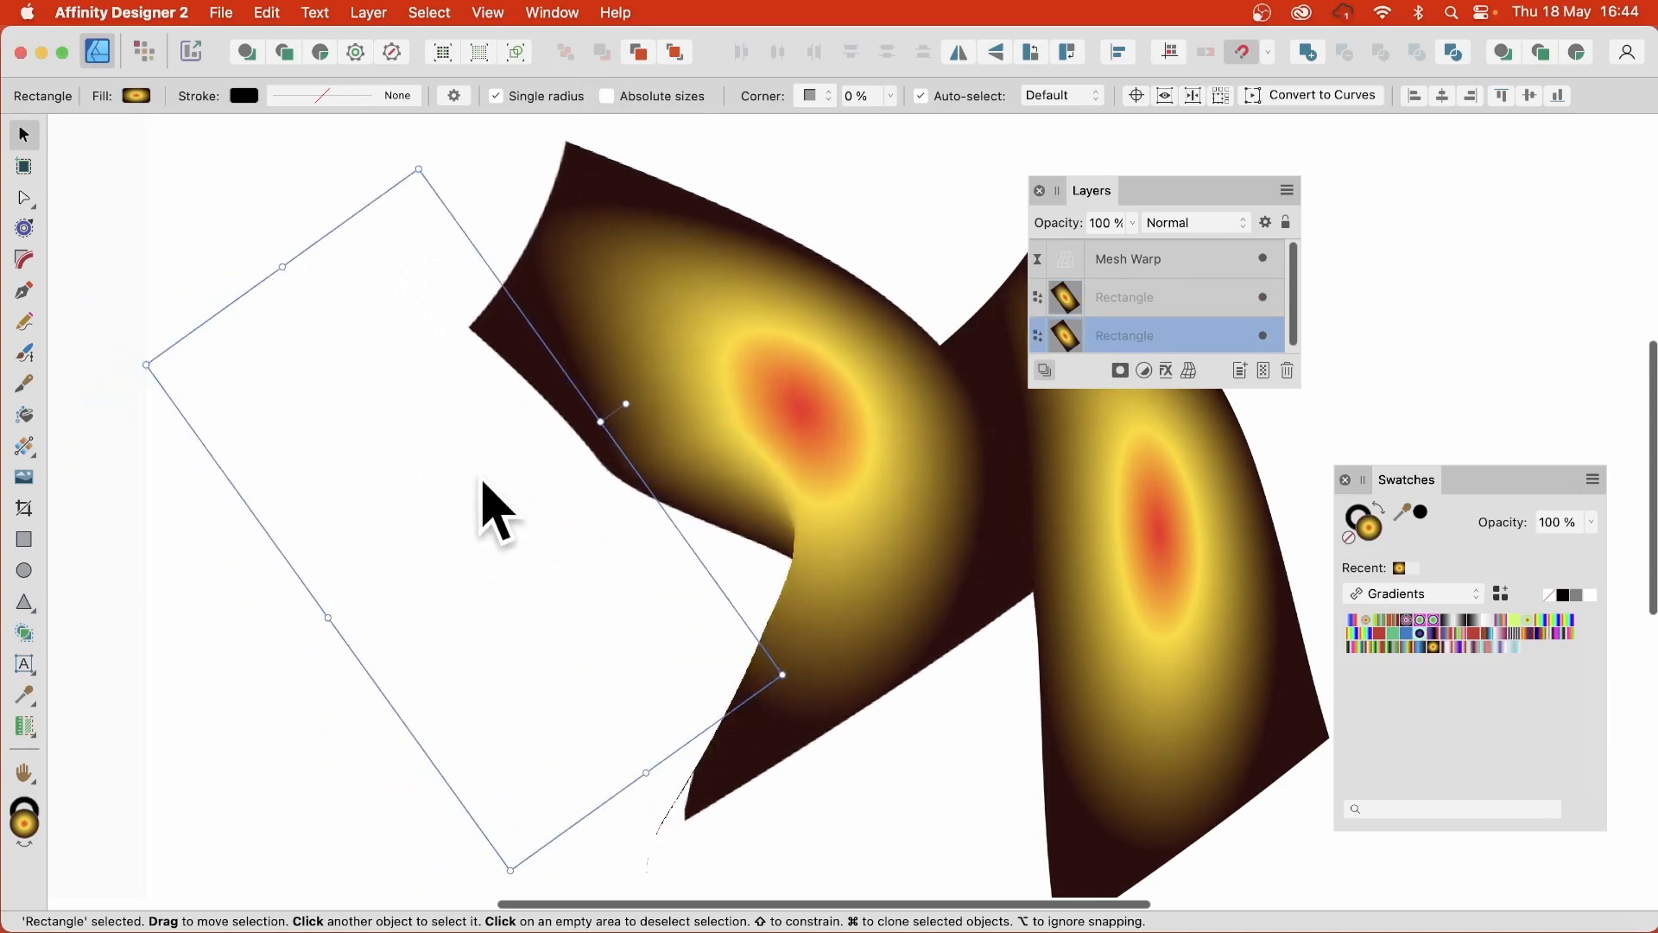
pyautogui.moveTo(622, 400); pyautogui.dragTo(743, 556)
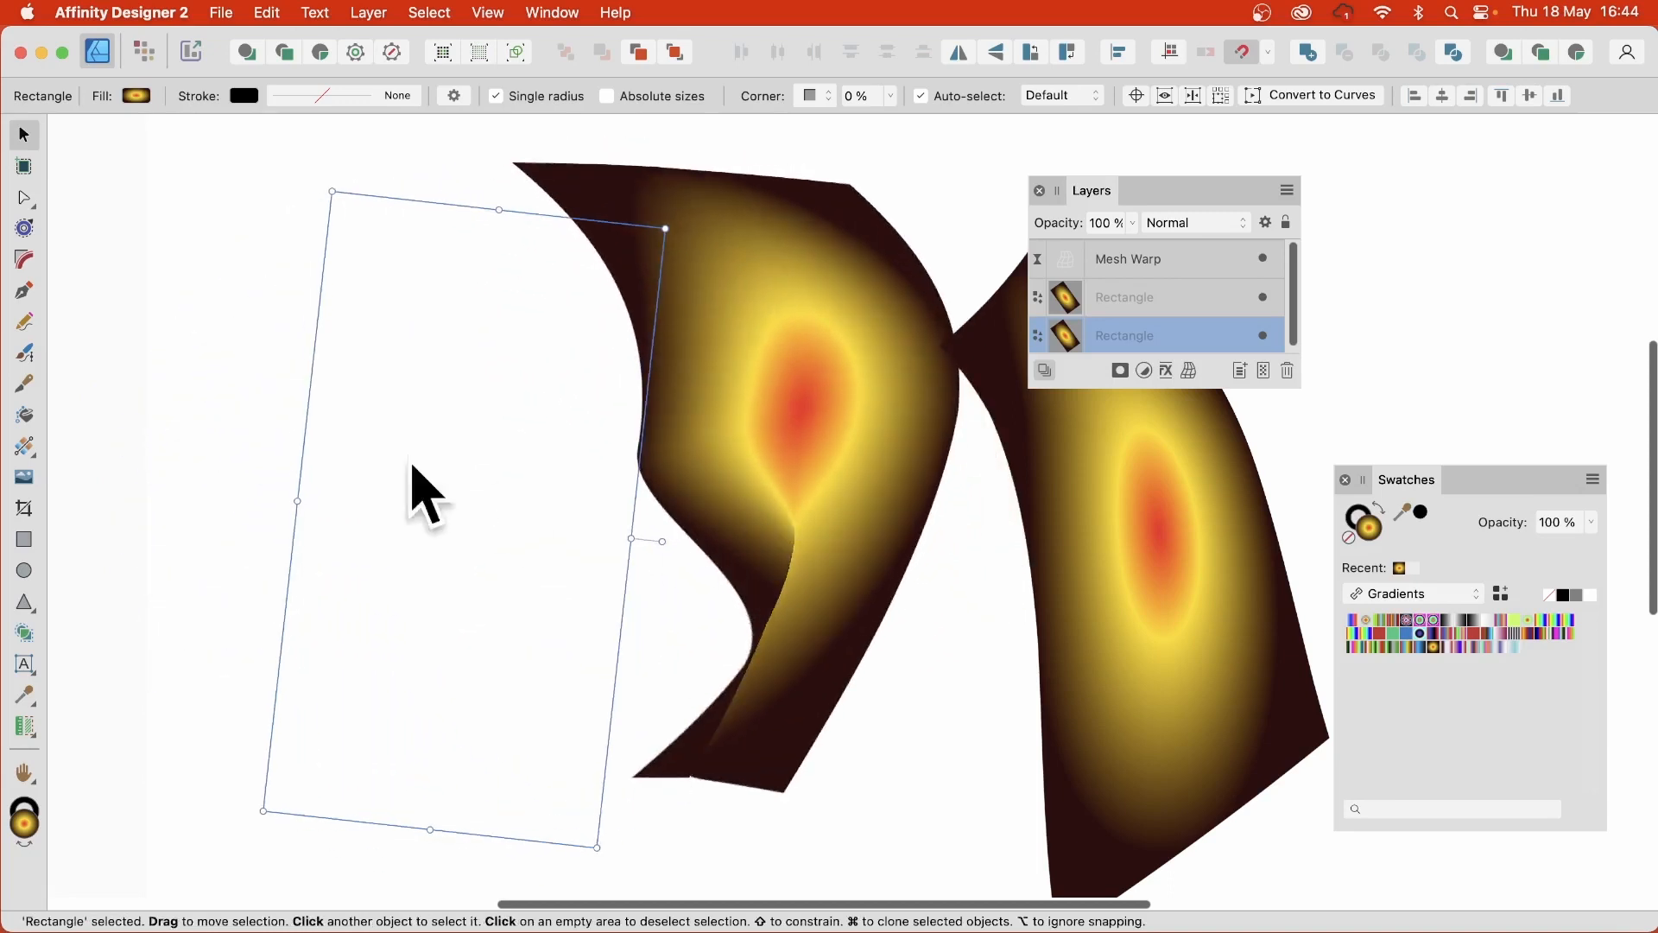
pyautogui.moveTo(463, 444); pyautogui.dragTo(380, 367)
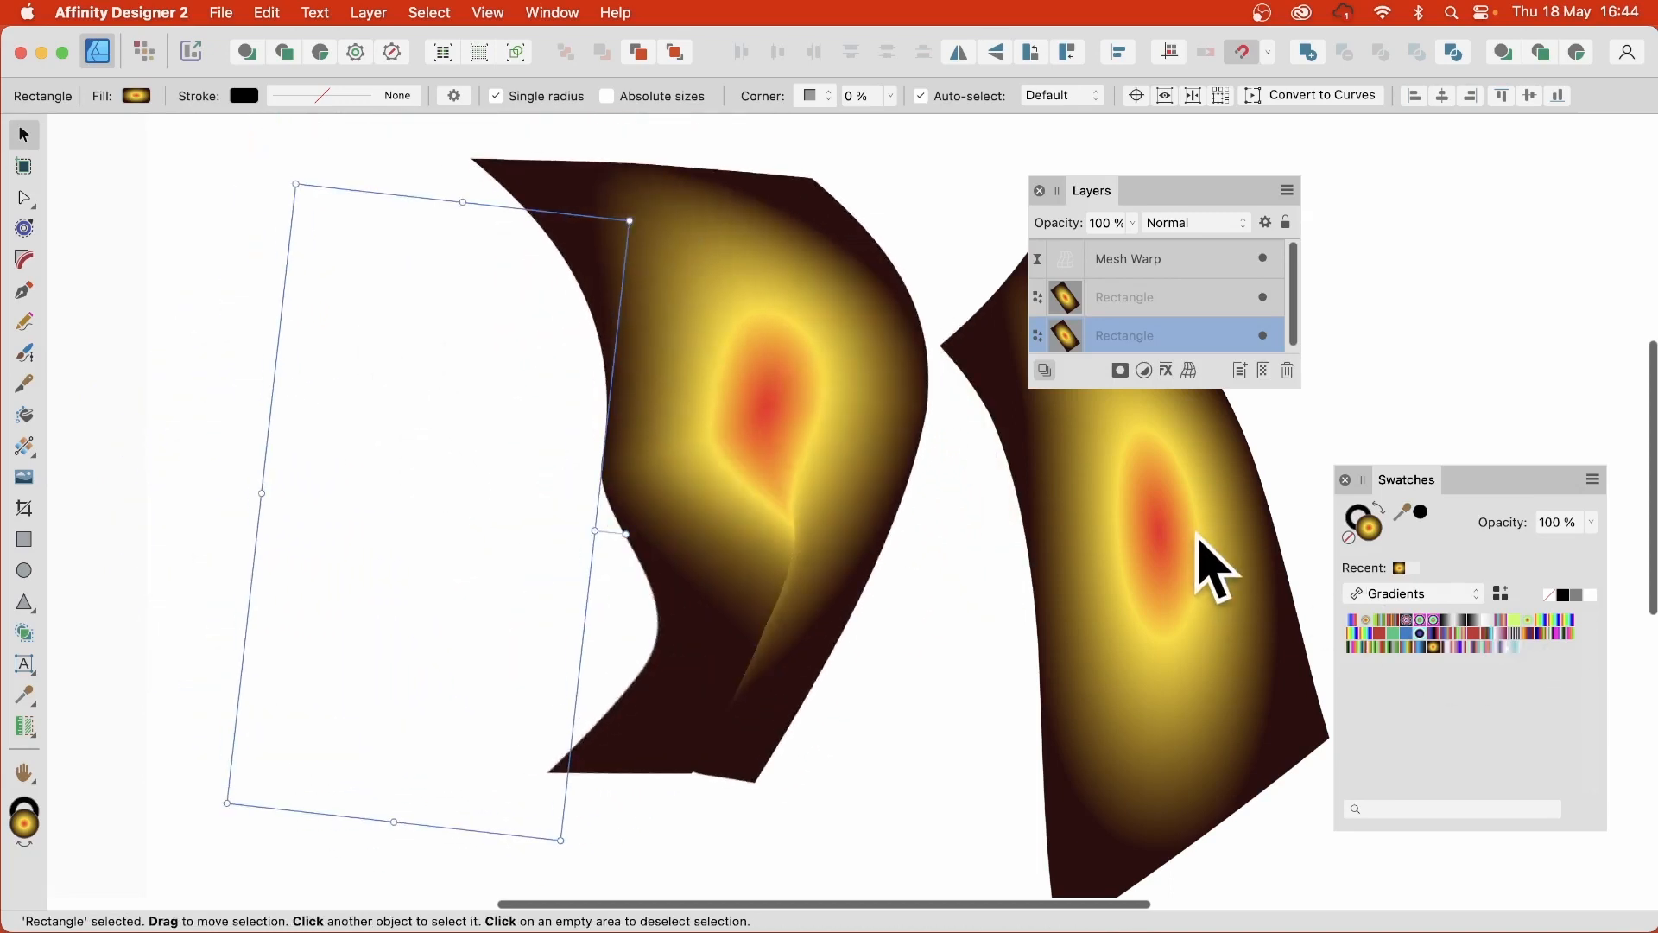
# - Move the other rectangle left over the nearly upright one and shrink it to roughly half its size
pyautogui.click(1114, 297)
pyautogui.moveTo(1073, 611); pyautogui.dragTo(986, 571)
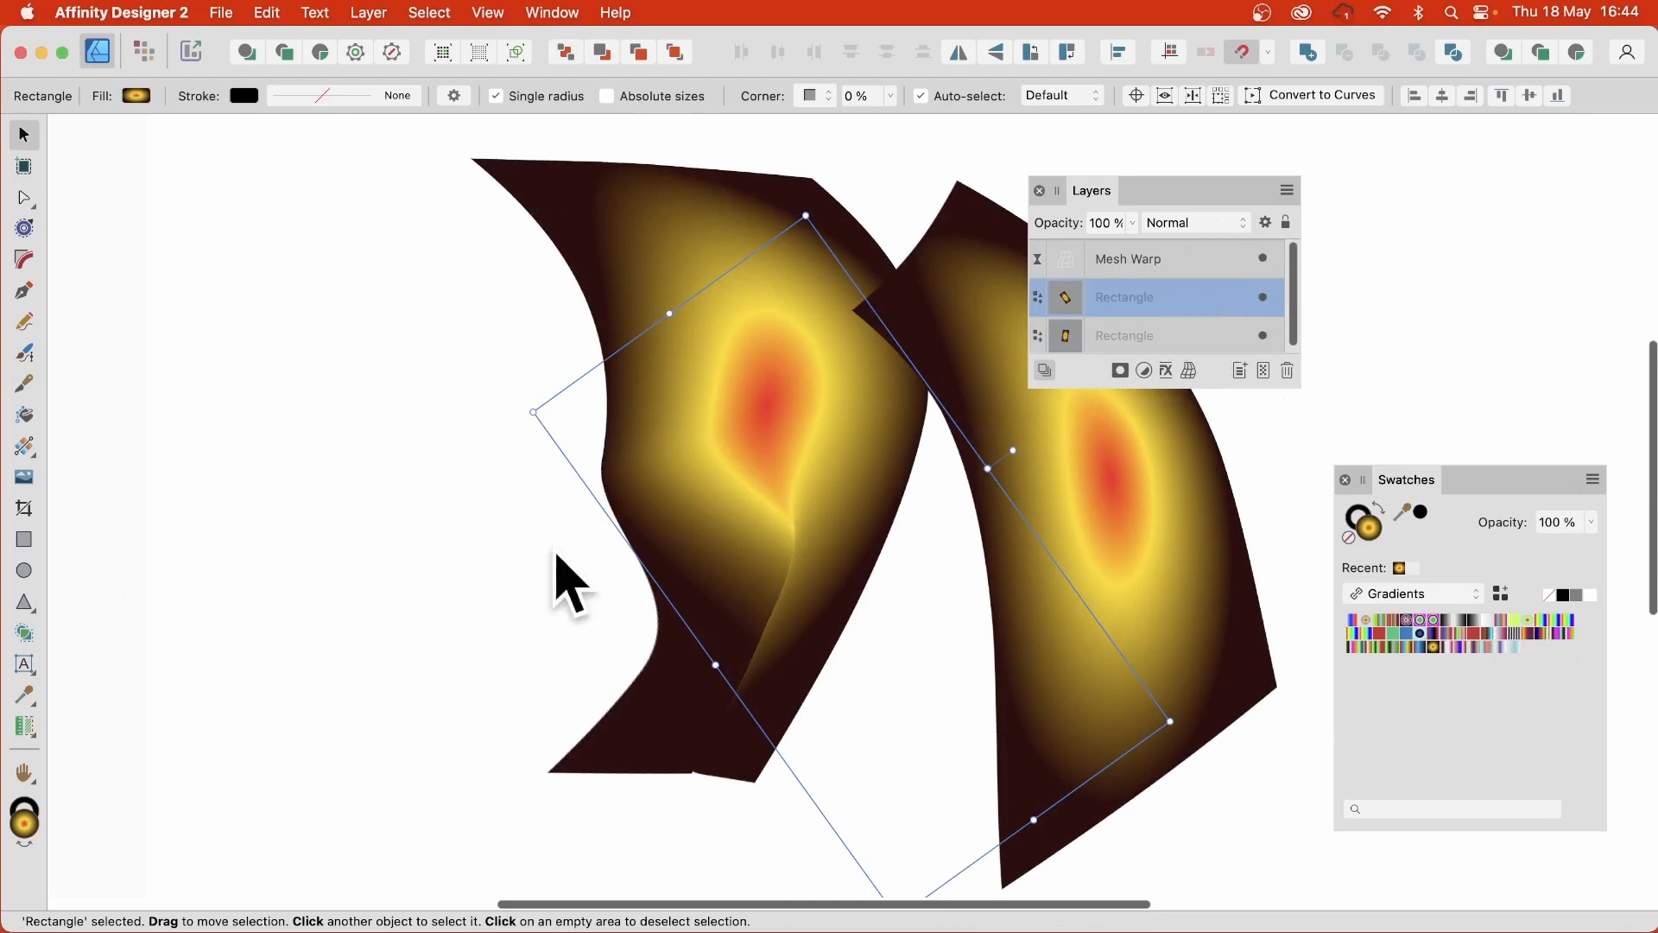
pyautogui.moveTo(1138, 615); pyautogui.dragTo(604, 636)
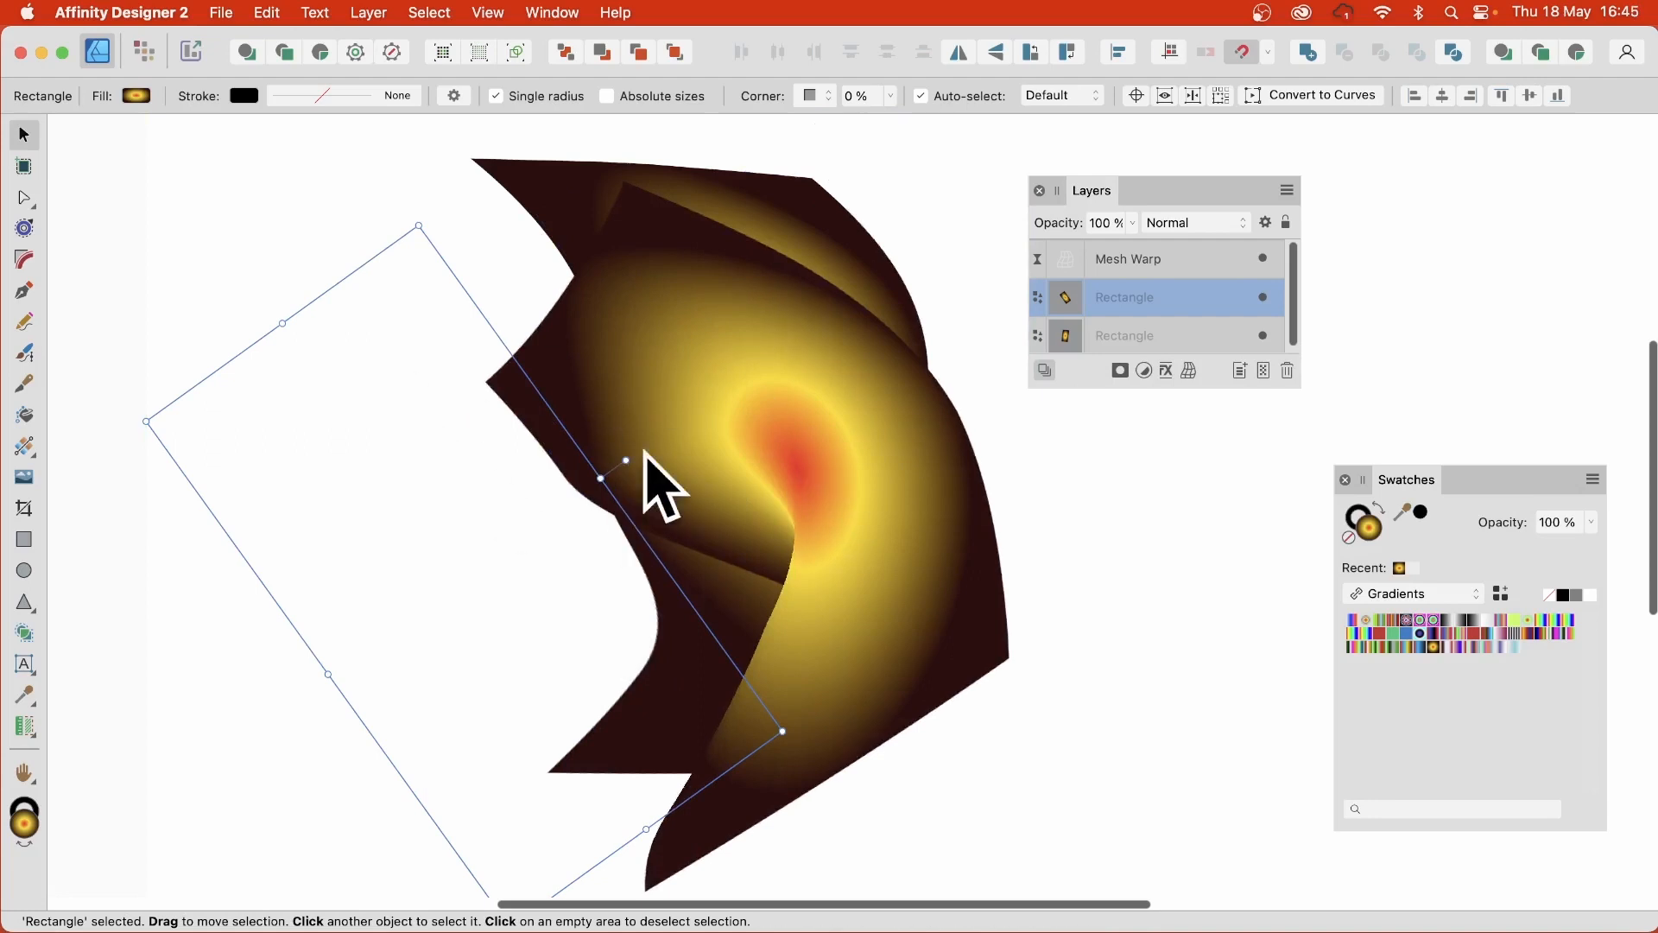
pyautogui.moveTo(783, 732); pyautogui.dragTo(437, 555)
pyautogui.moveTo(341, 522); pyautogui.dragTo(623, 524)
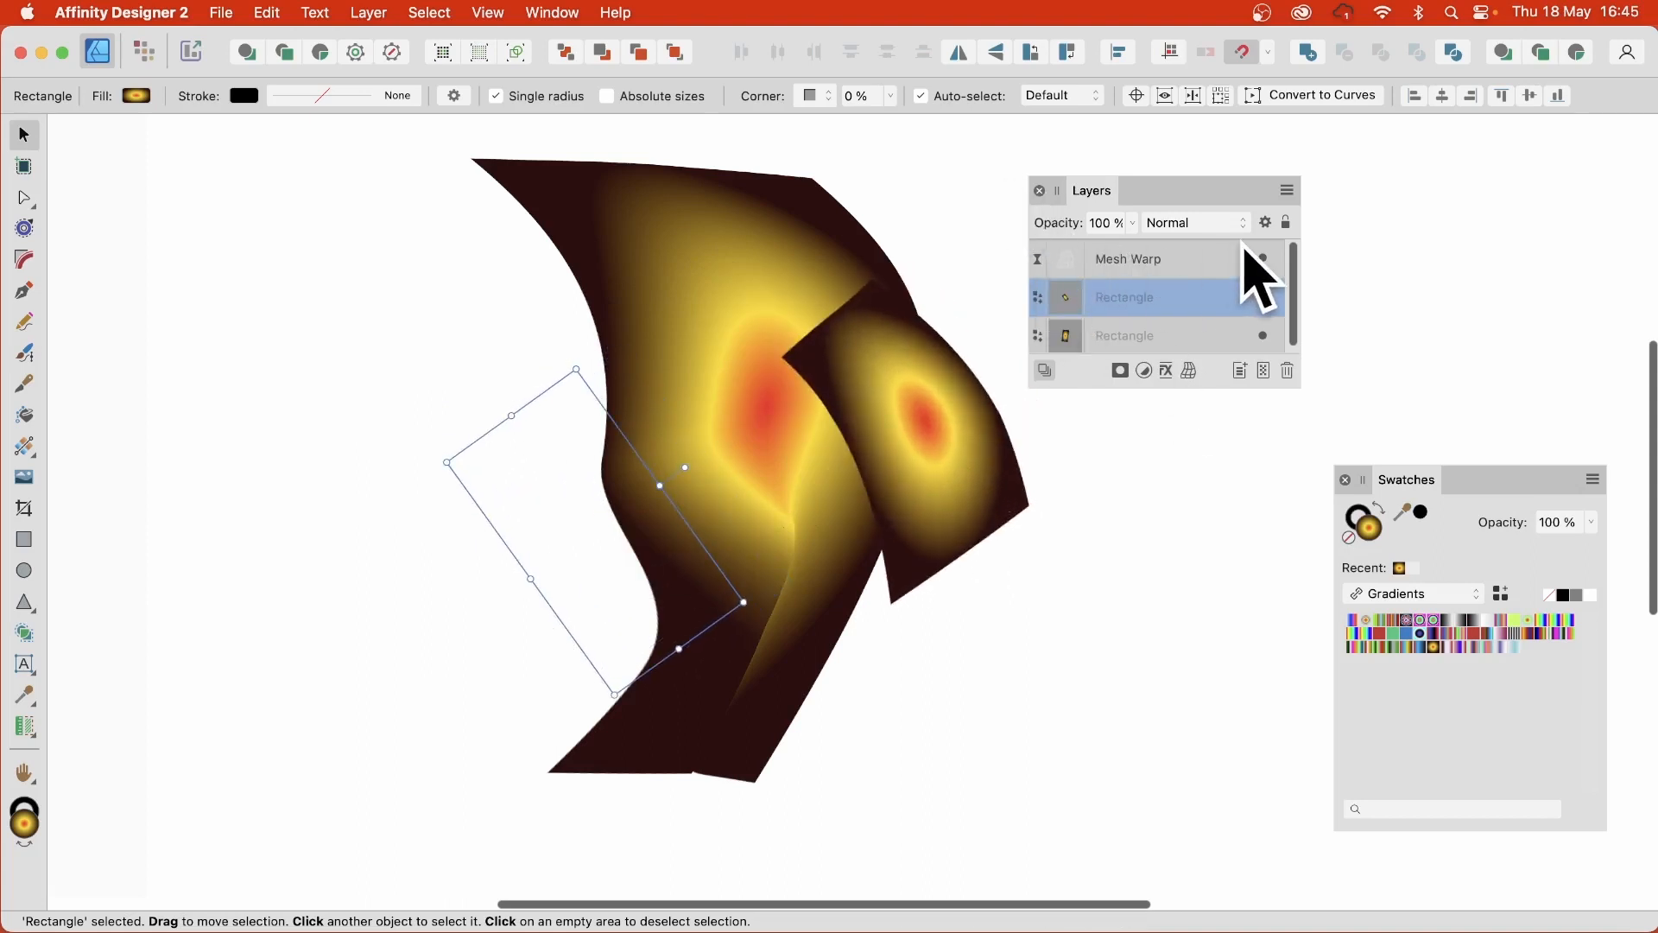
# - Enlarge the Layers panel and duplicate the large, nearly upright rectangle
pyautogui.moveTo(1285, 373); pyautogui.dragTo(1287, 628)
pyautogui.click(1114, 336)
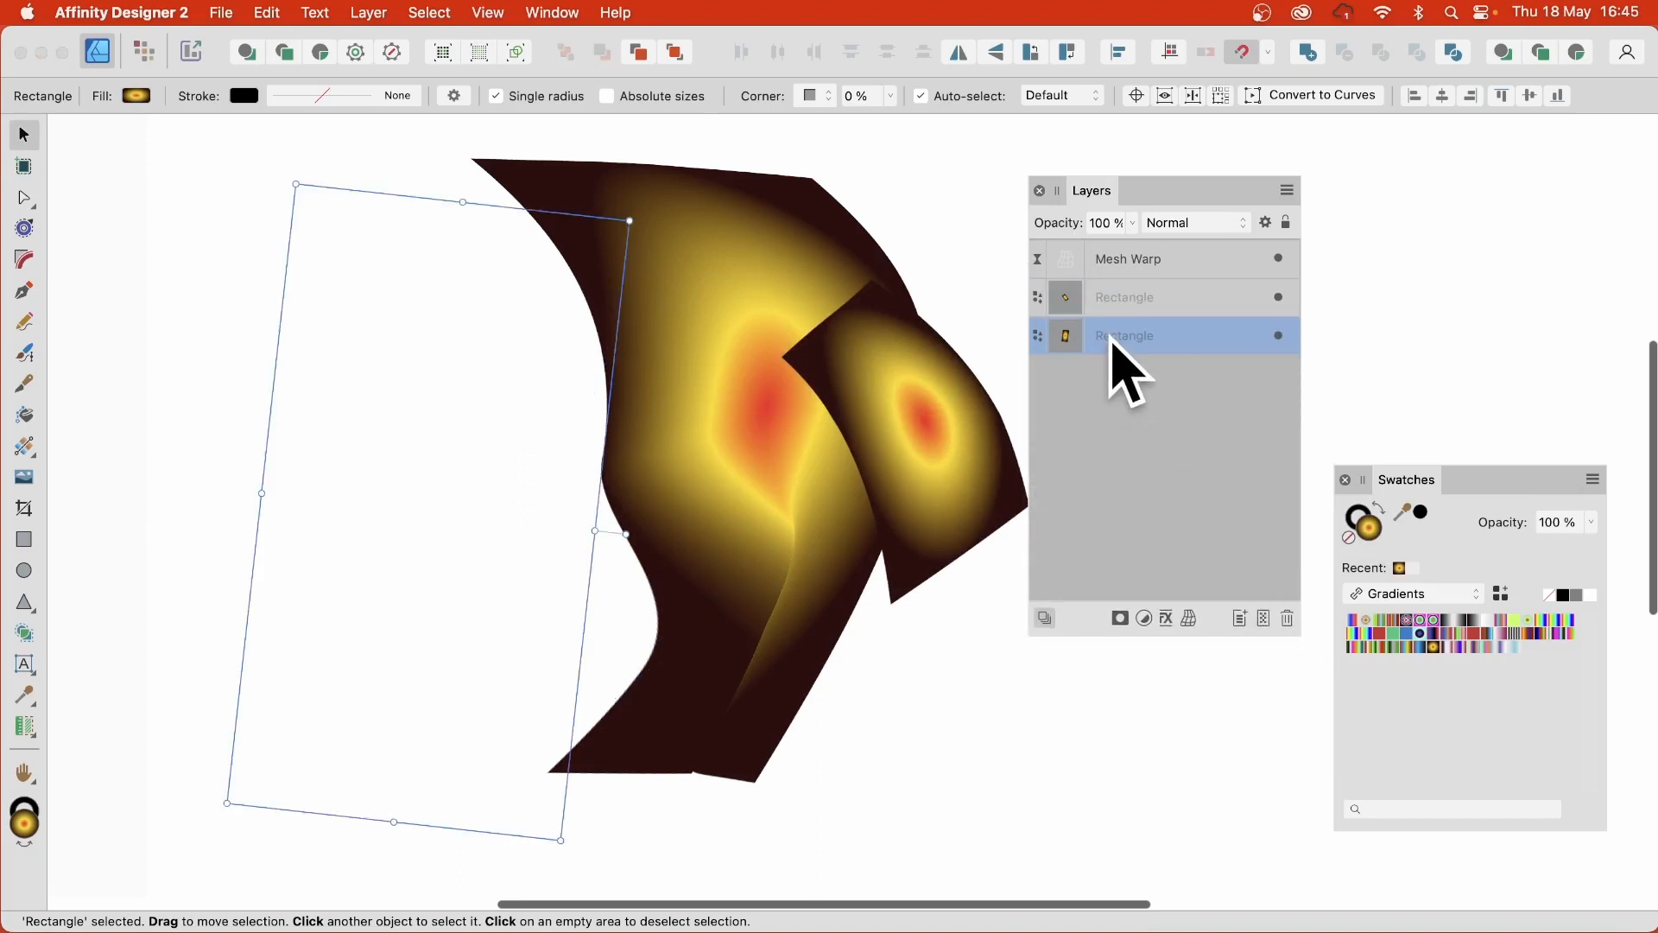
pyautogui.rightClick(1114, 343)
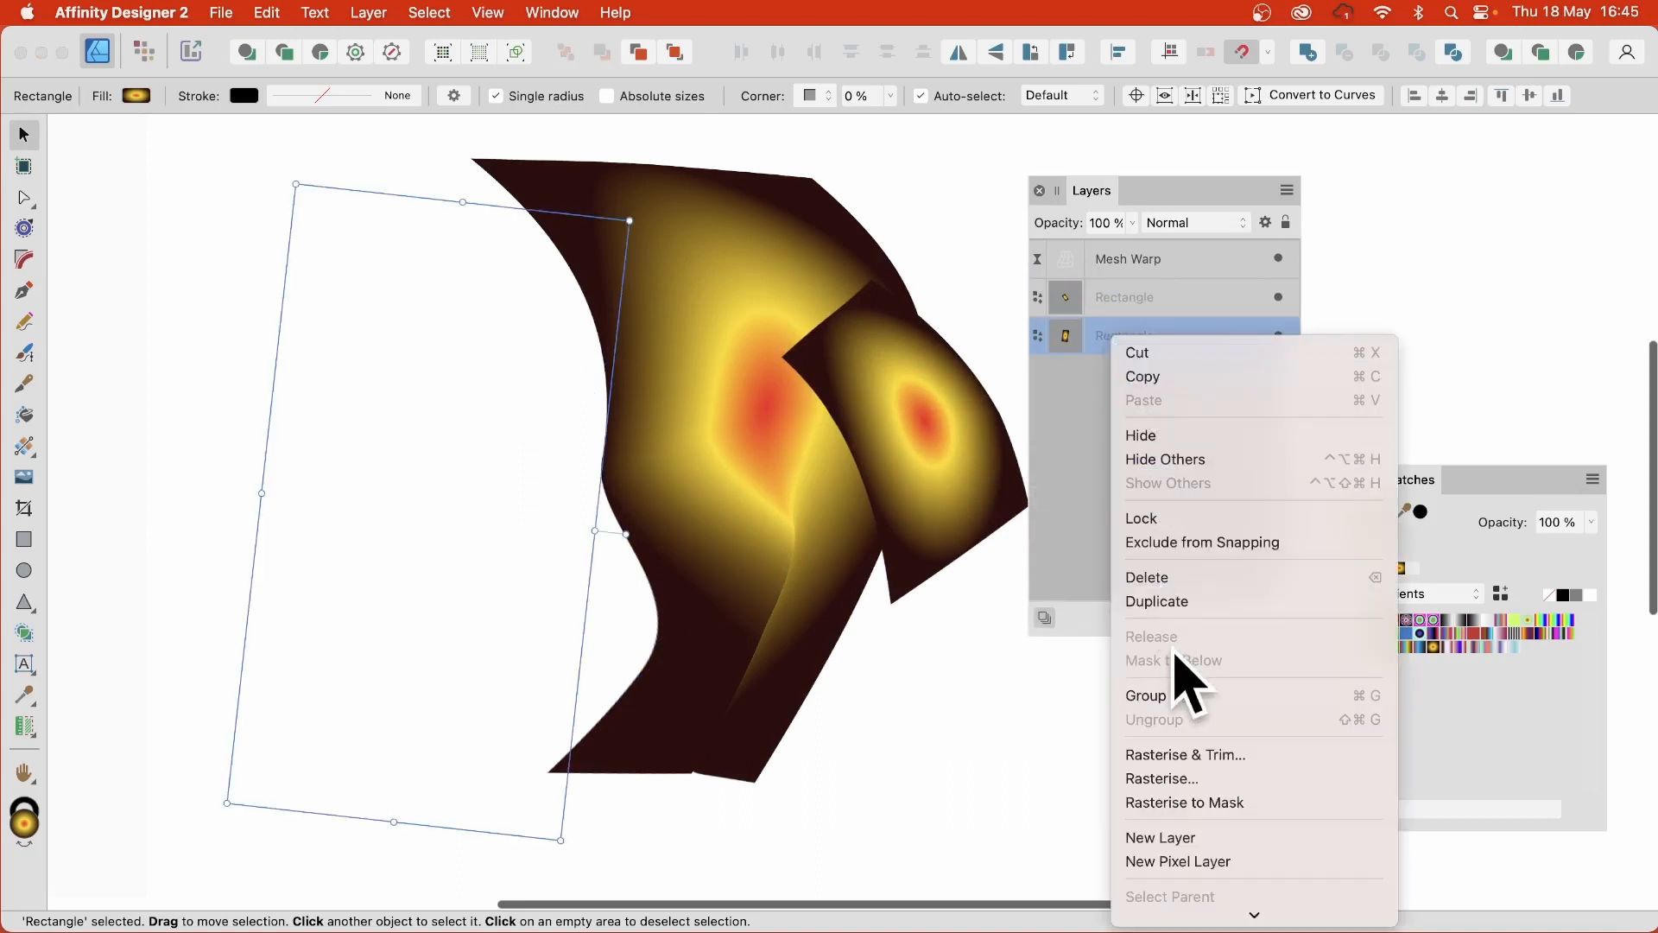
pyautogui.click(1153, 602)
pyautogui.press('super+d')
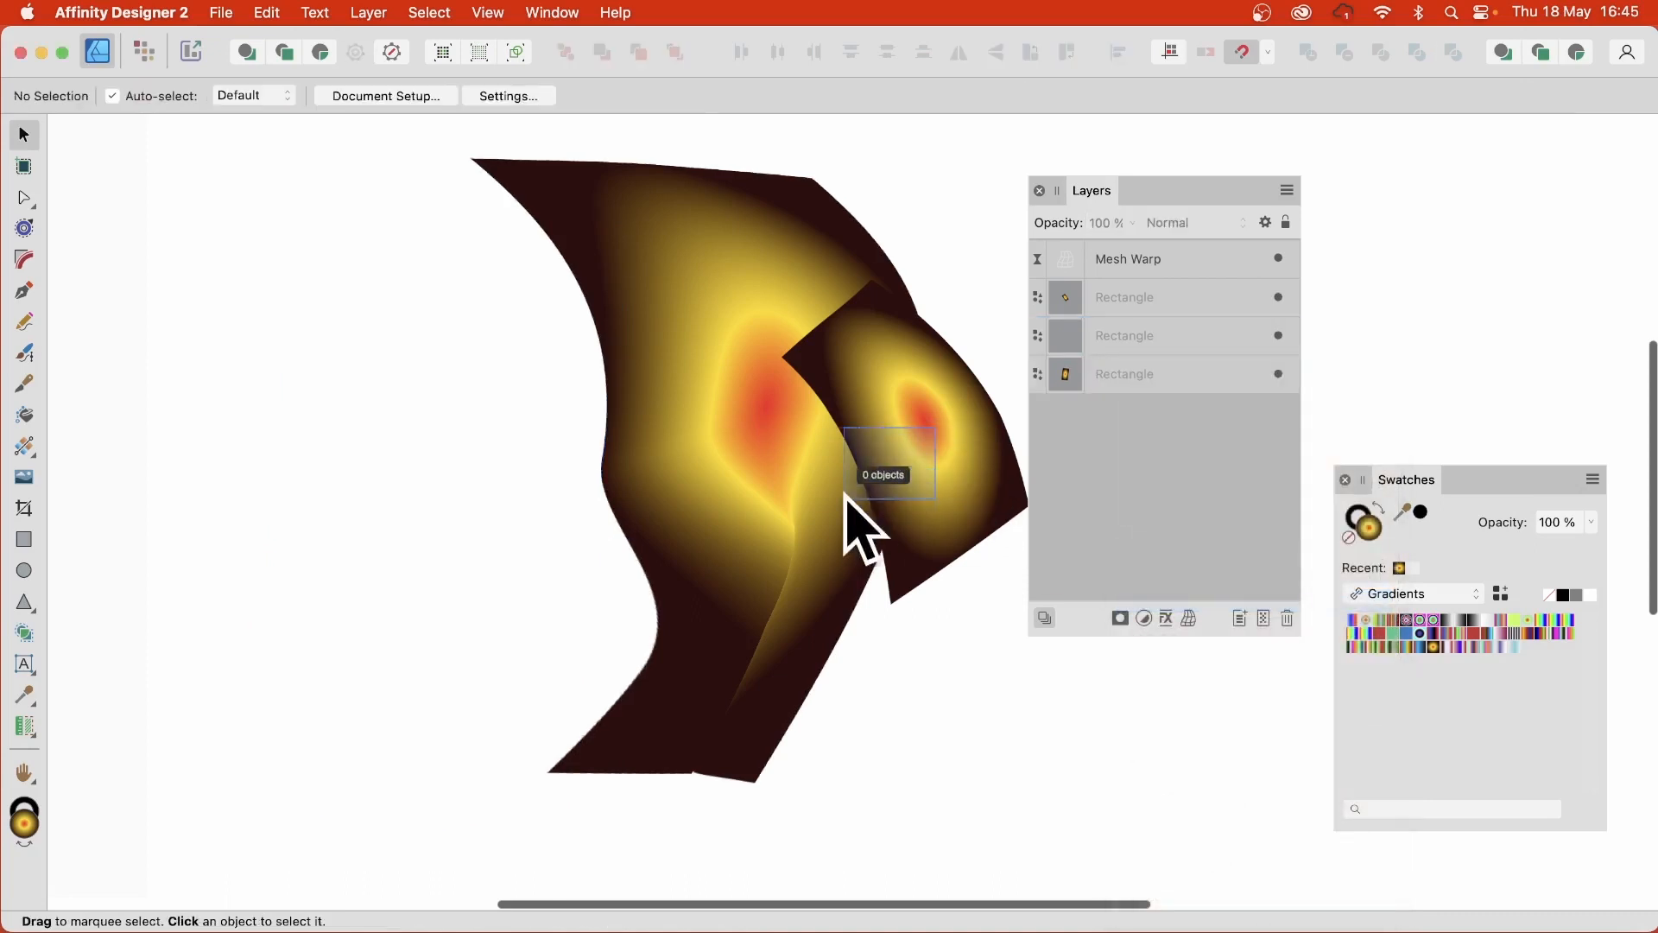
# - Move the small tilted rectangle further left and shift the duplicated large rectangle down and to the right
pyautogui.click(1116, 371)
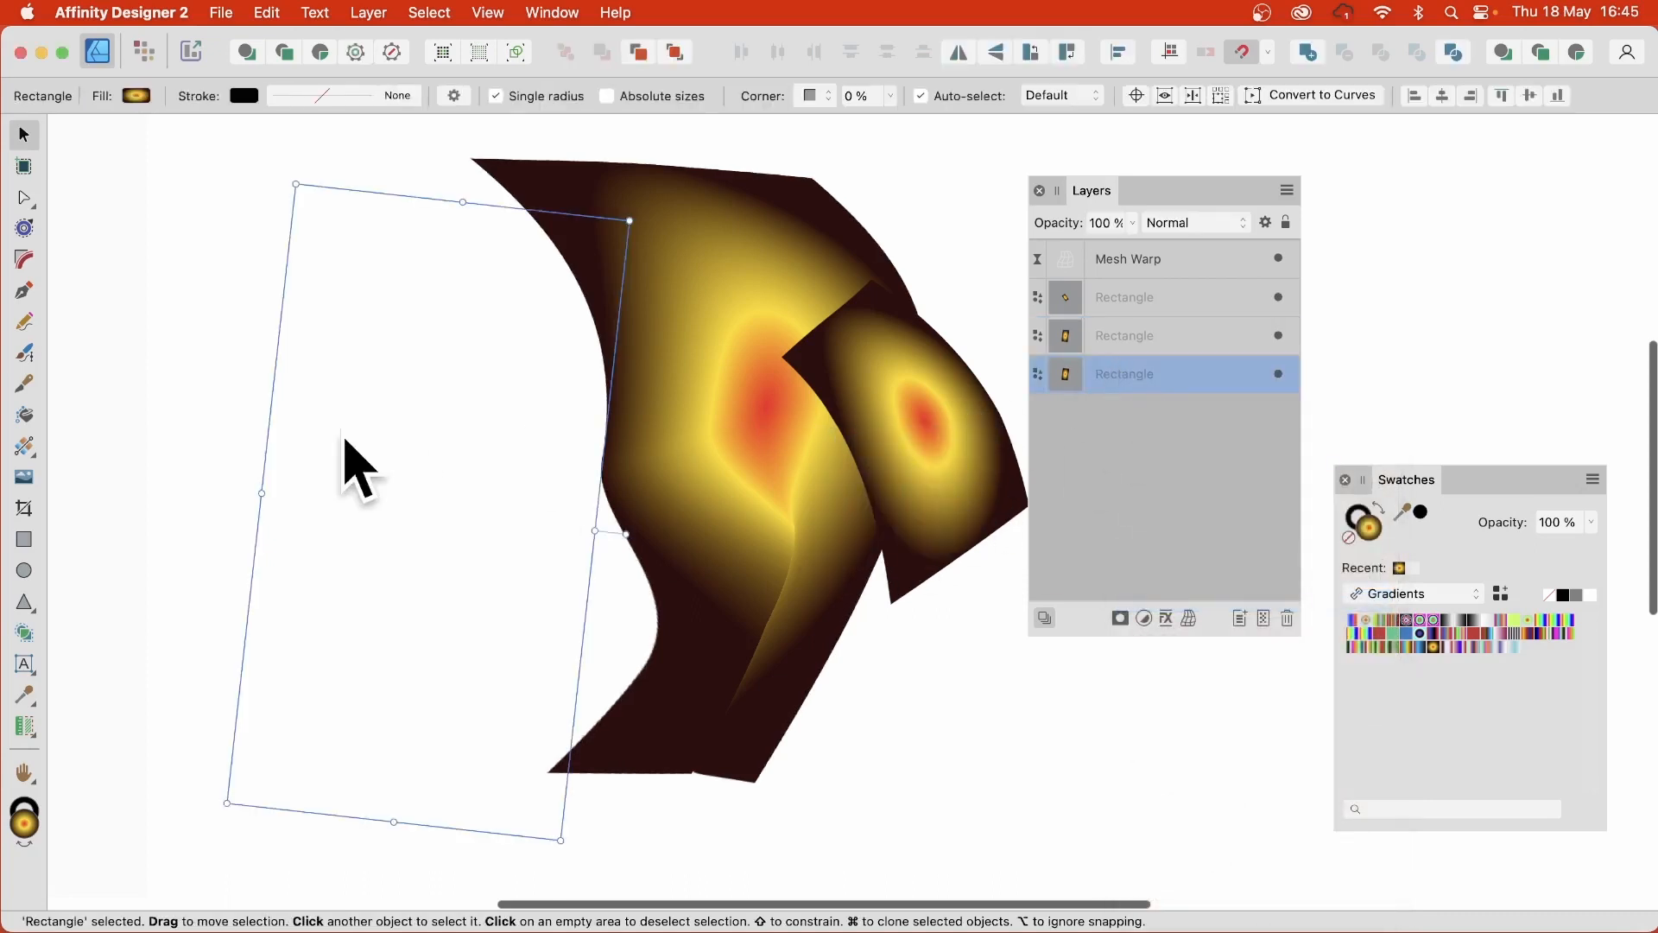
pyautogui.click(1134, 299)
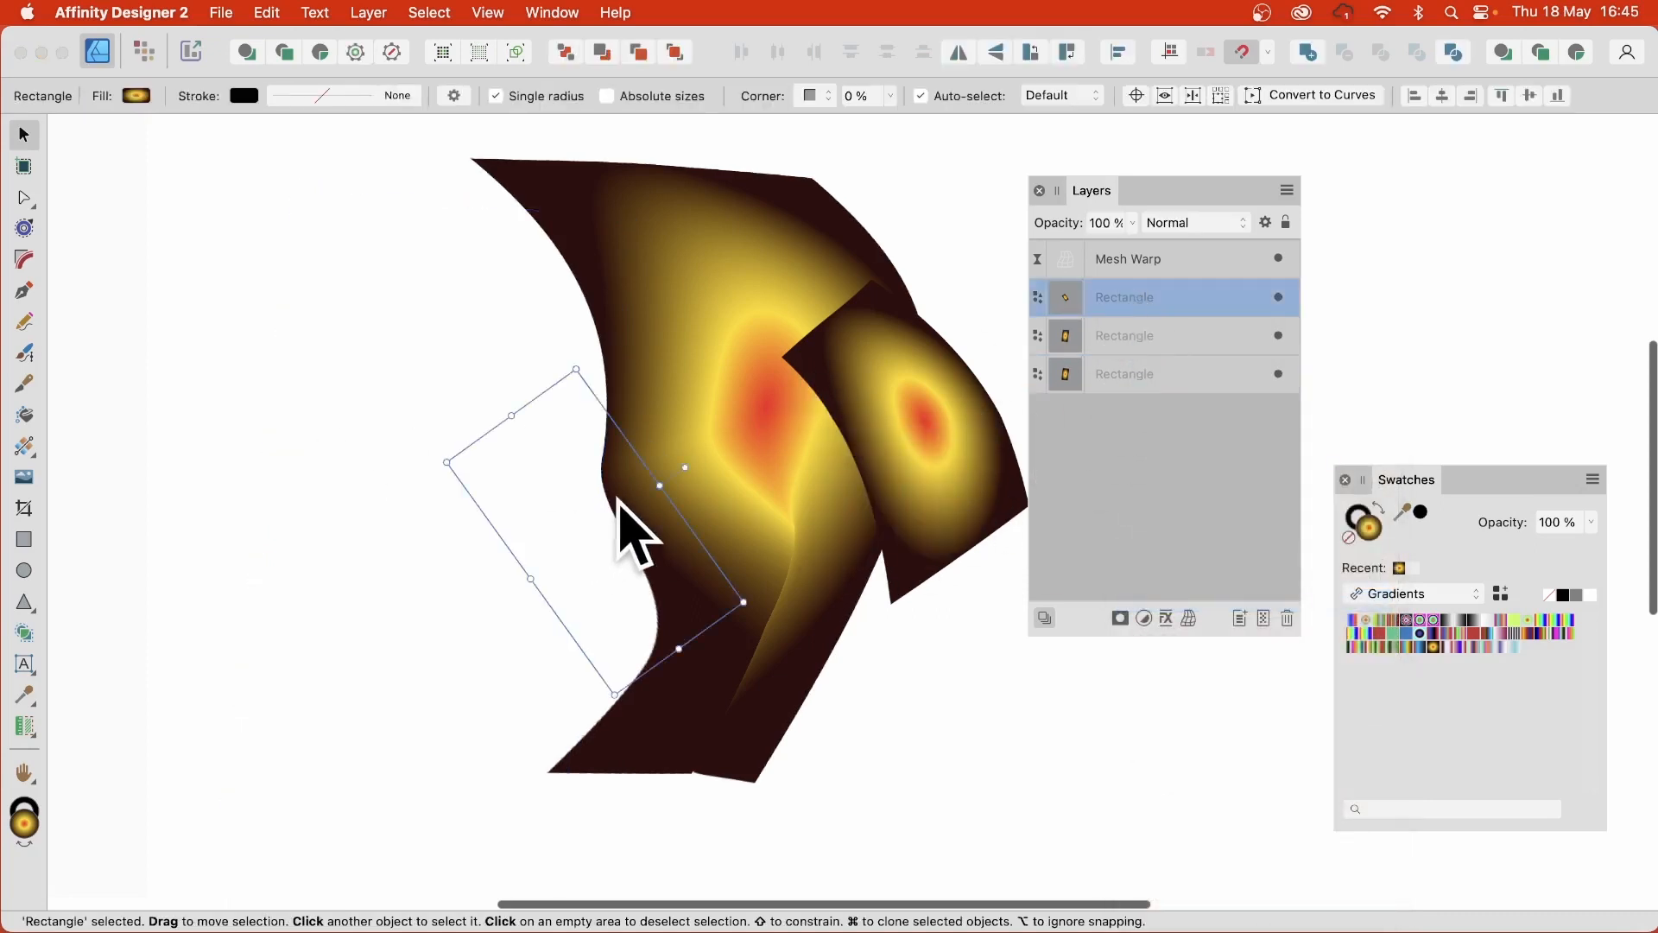
pyautogui.moveTo(633, 518); pyautogui.dragTo(493, 540)
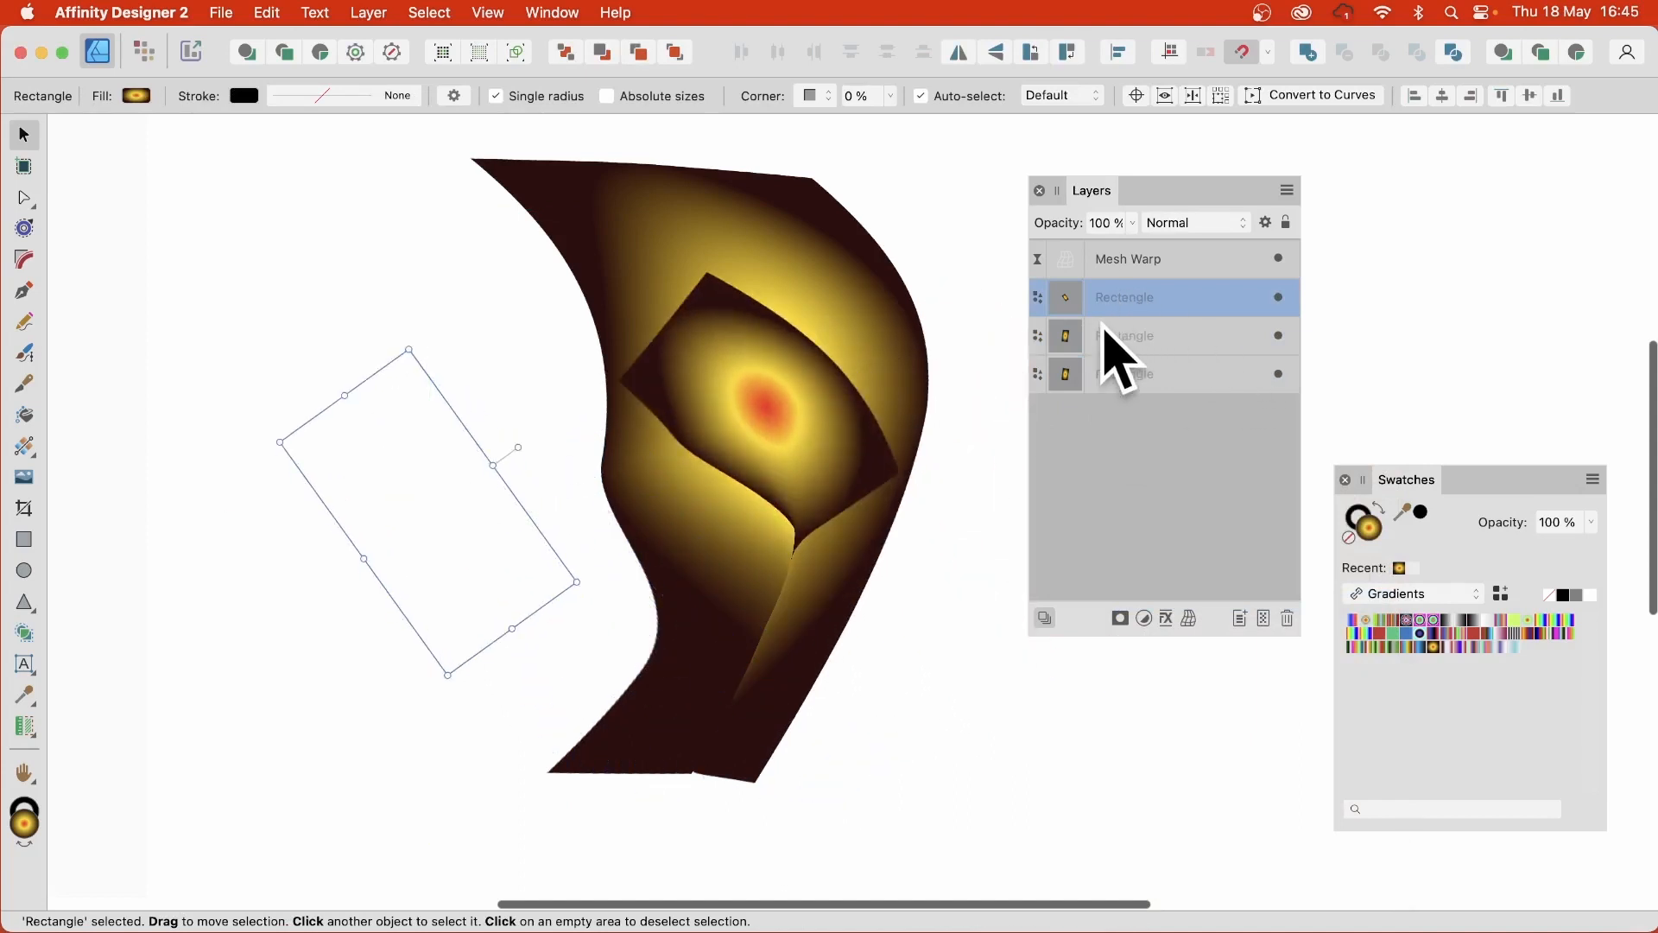
pyautogui.click(1078, 338)
pyautogui.moveTo(609, 518); pyautogui.dragTo(757, 698)
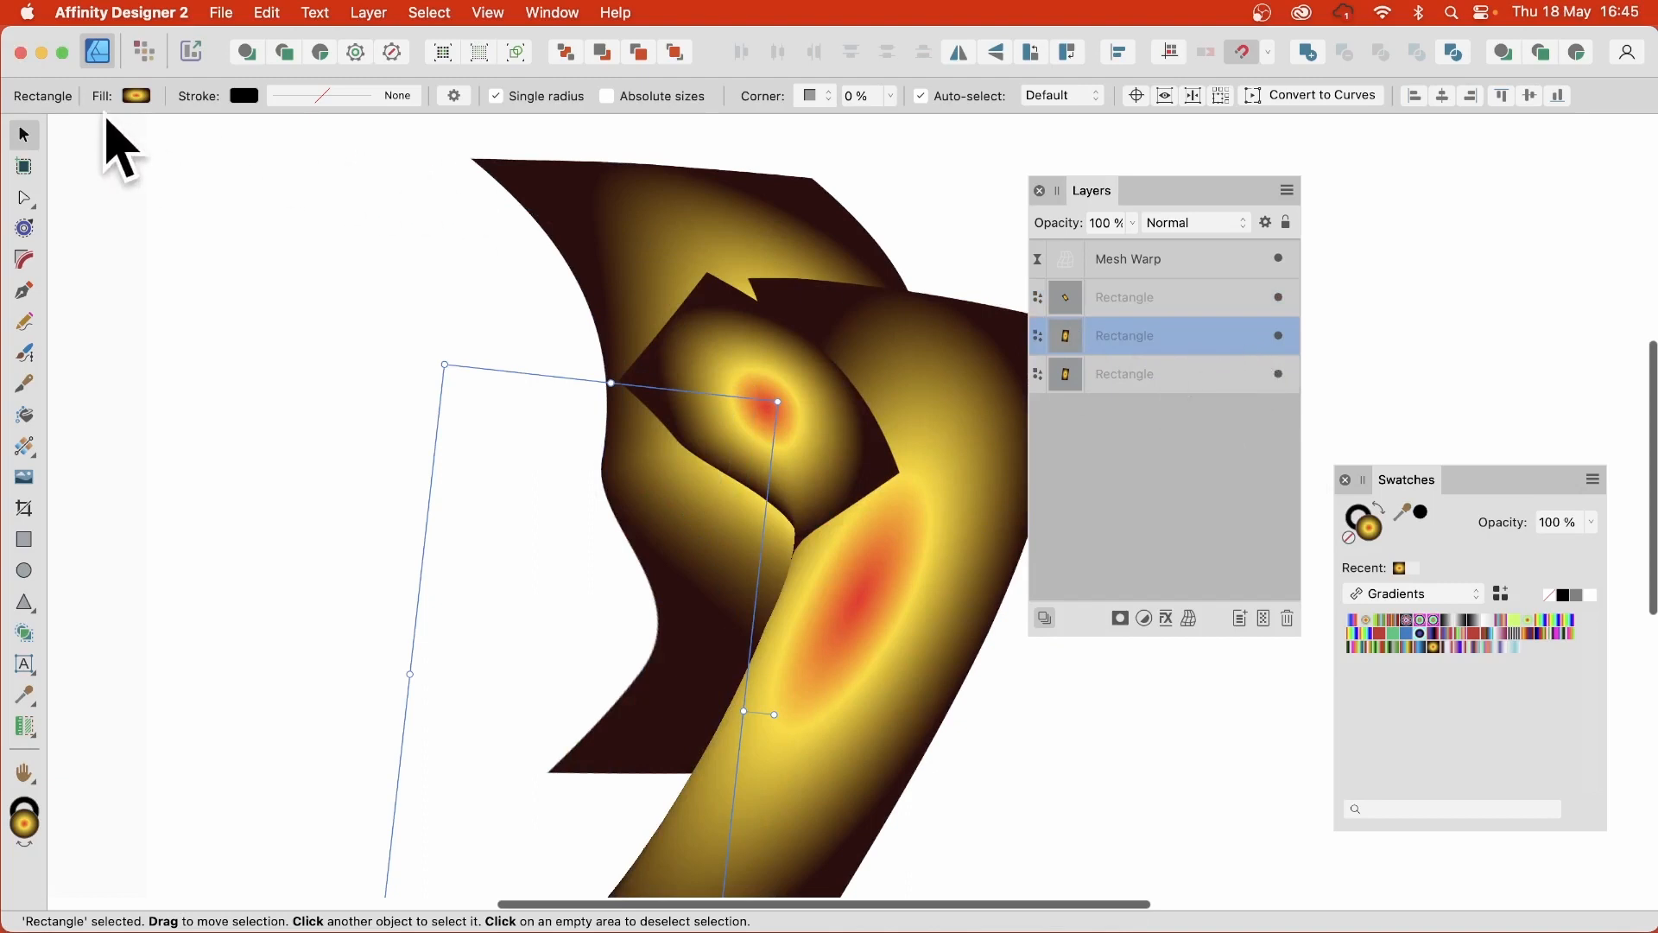
# - Redraw the duplicated rectangle's elliptical gradient fill as a smaller glow near its upper right corner
pyautogui.click(24, 446)
pyautogui.moveTo(661, 512); pyautogui.dragTo(718, 614)
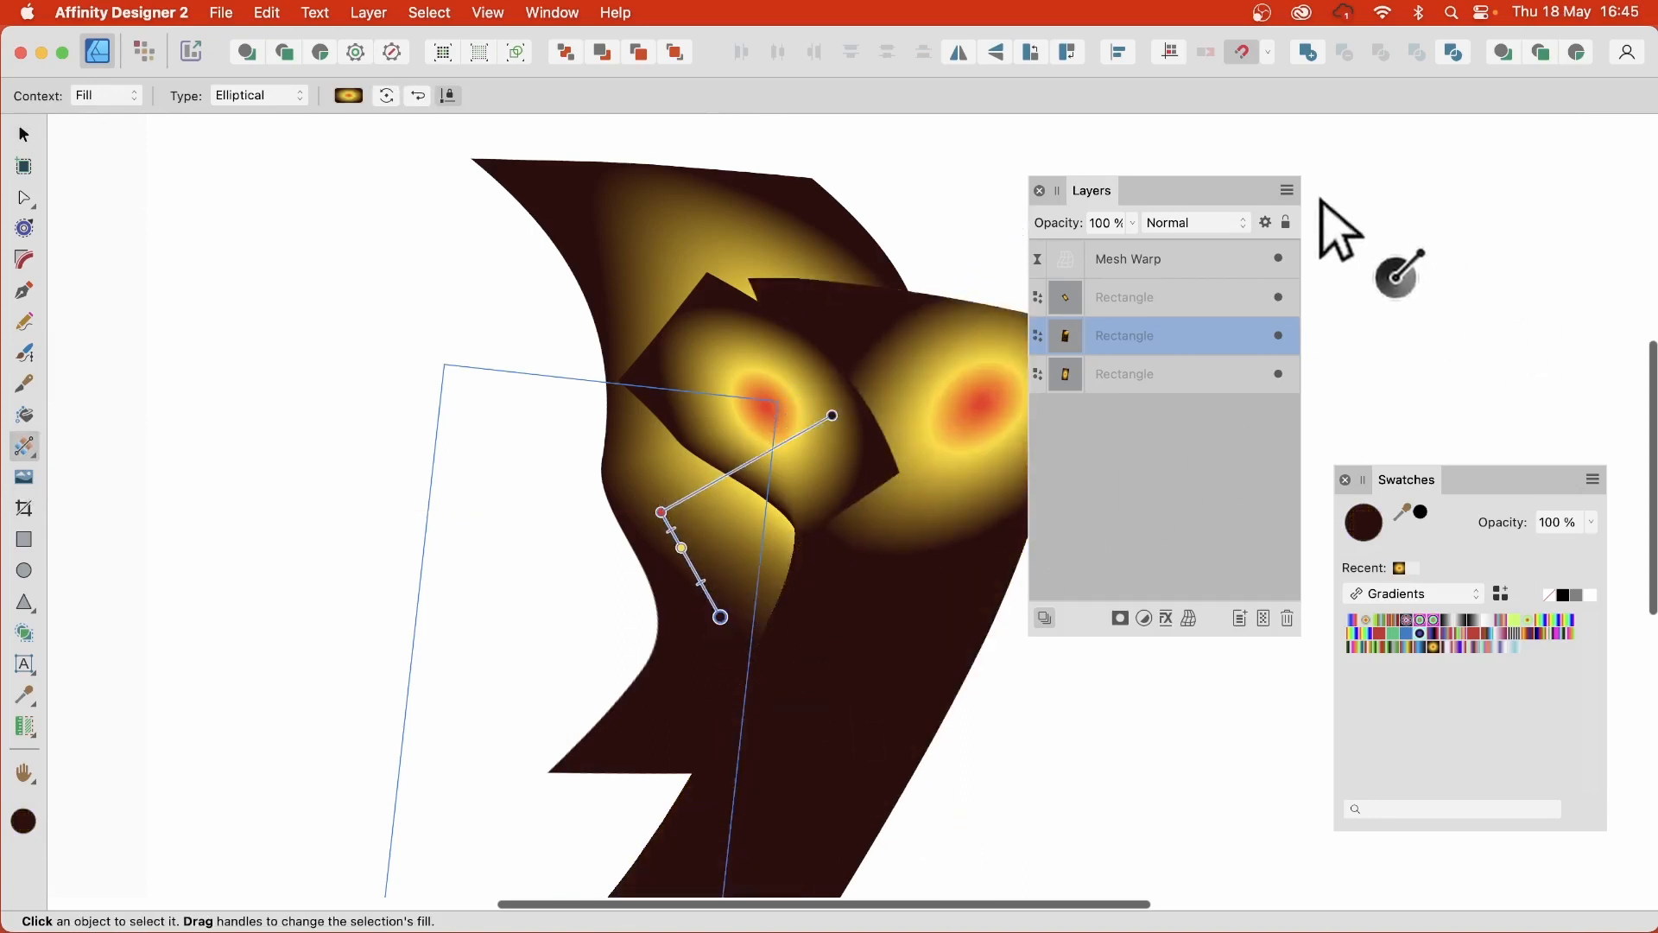
pyautogui.click(25, 135)
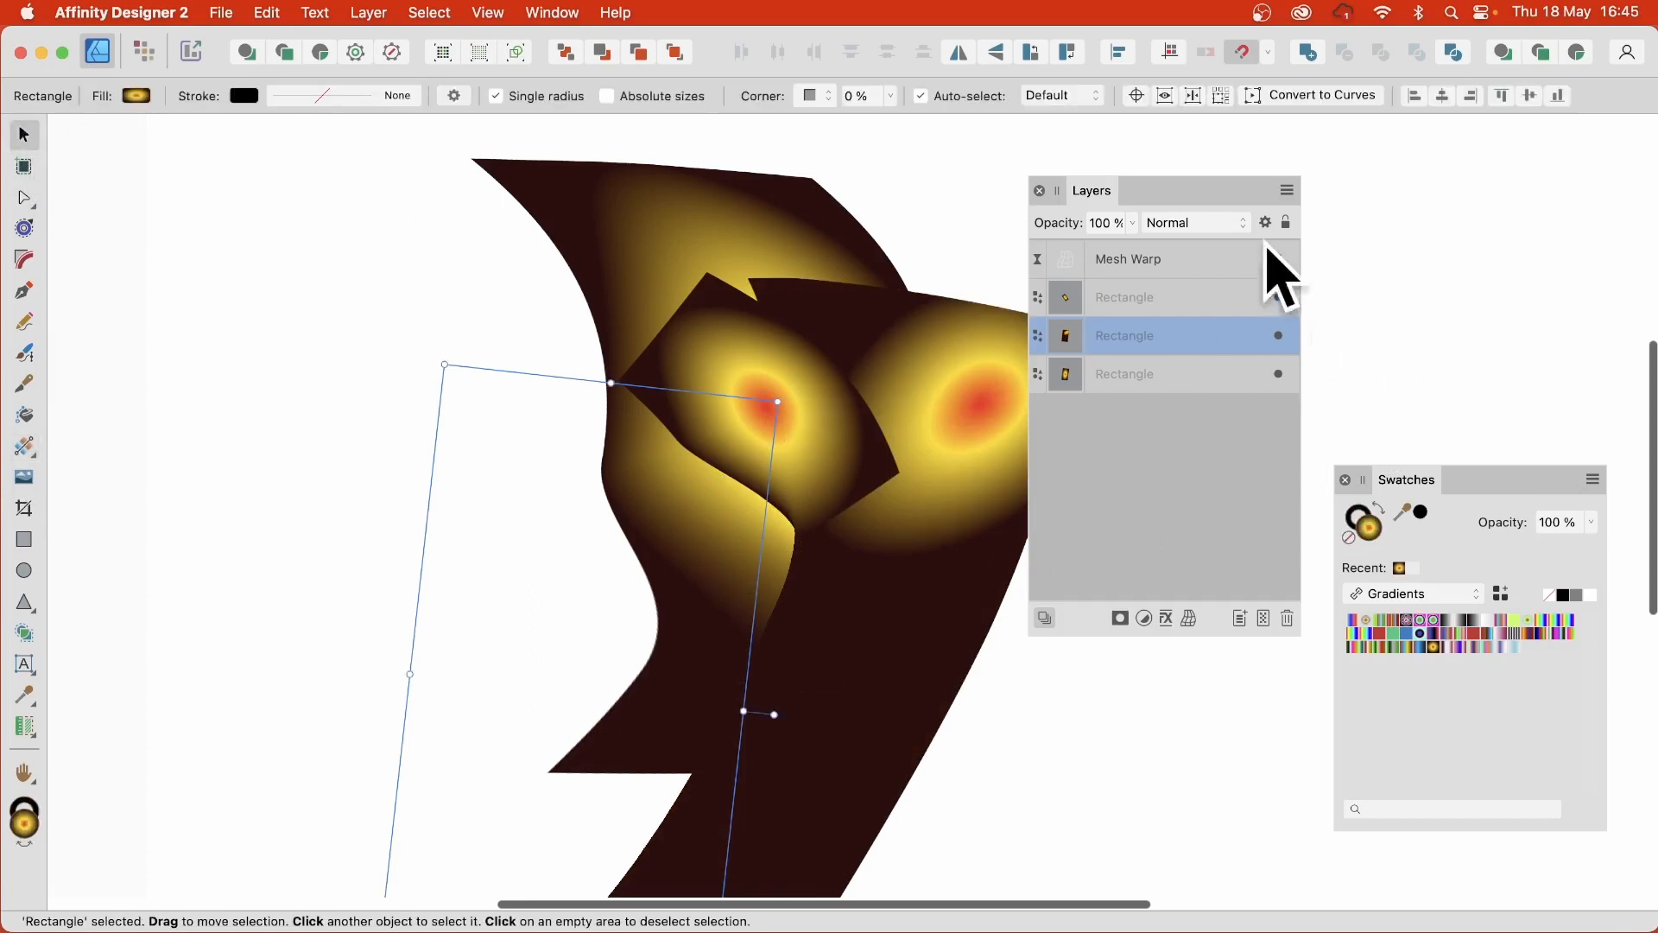
# - Hide the Mesh Warp layer and move all three rectangles above it in the layer stack
pyautogui.click(1118, 258)
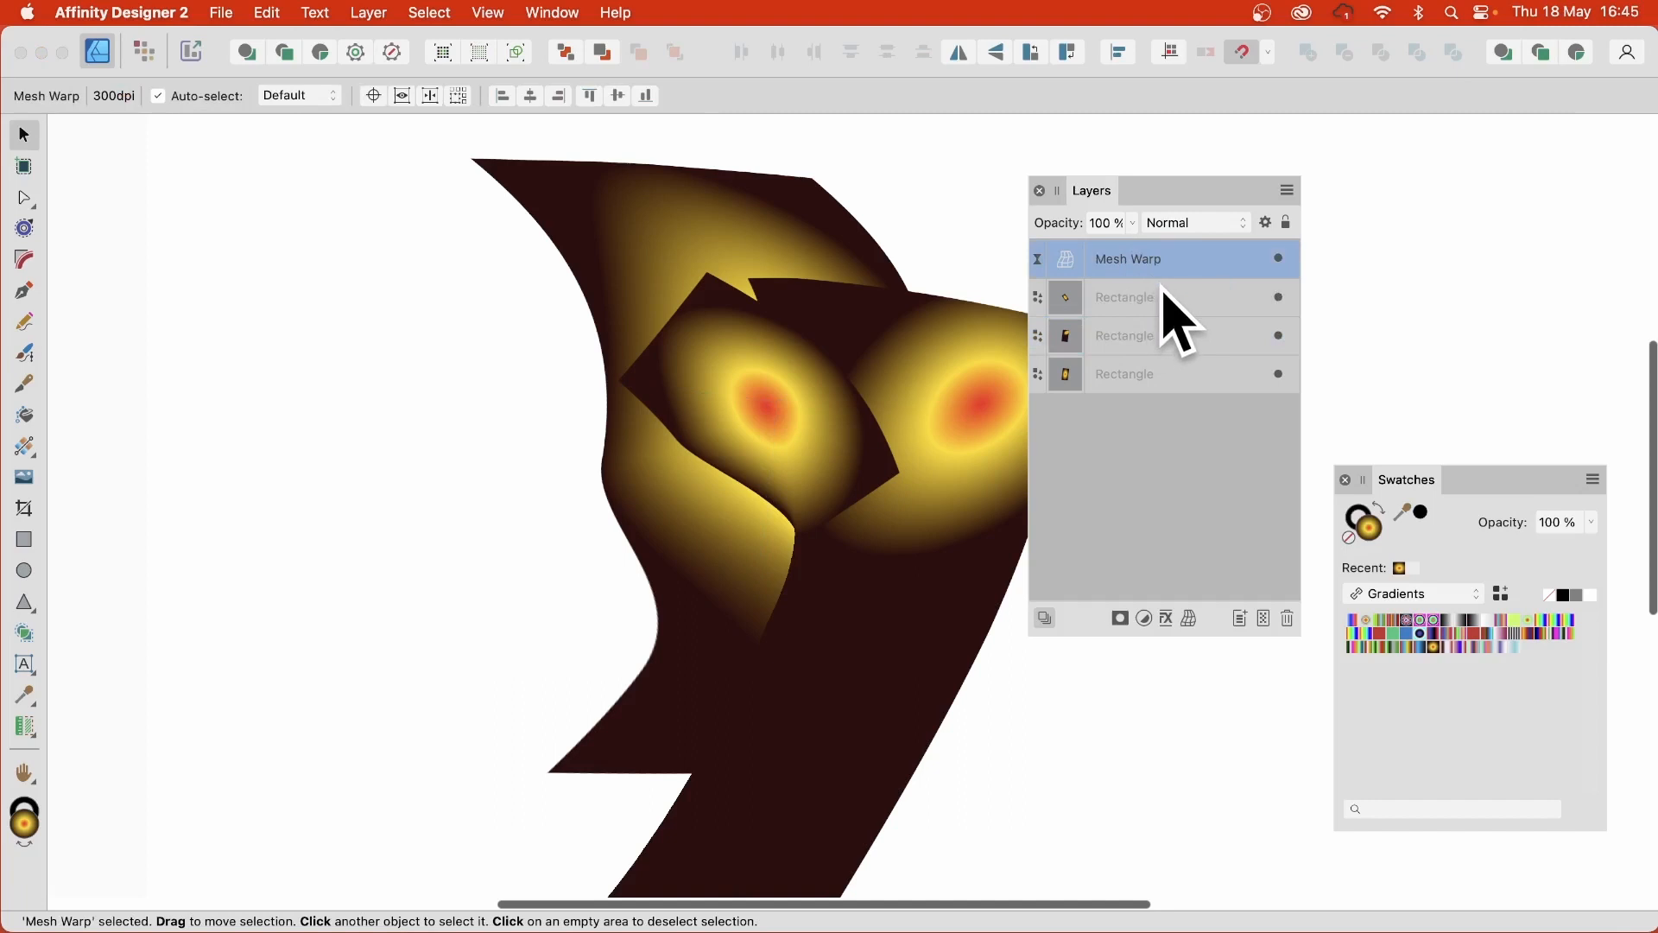
pyautogui.click(1279, 259)
pyautogui.click(1129, 297)
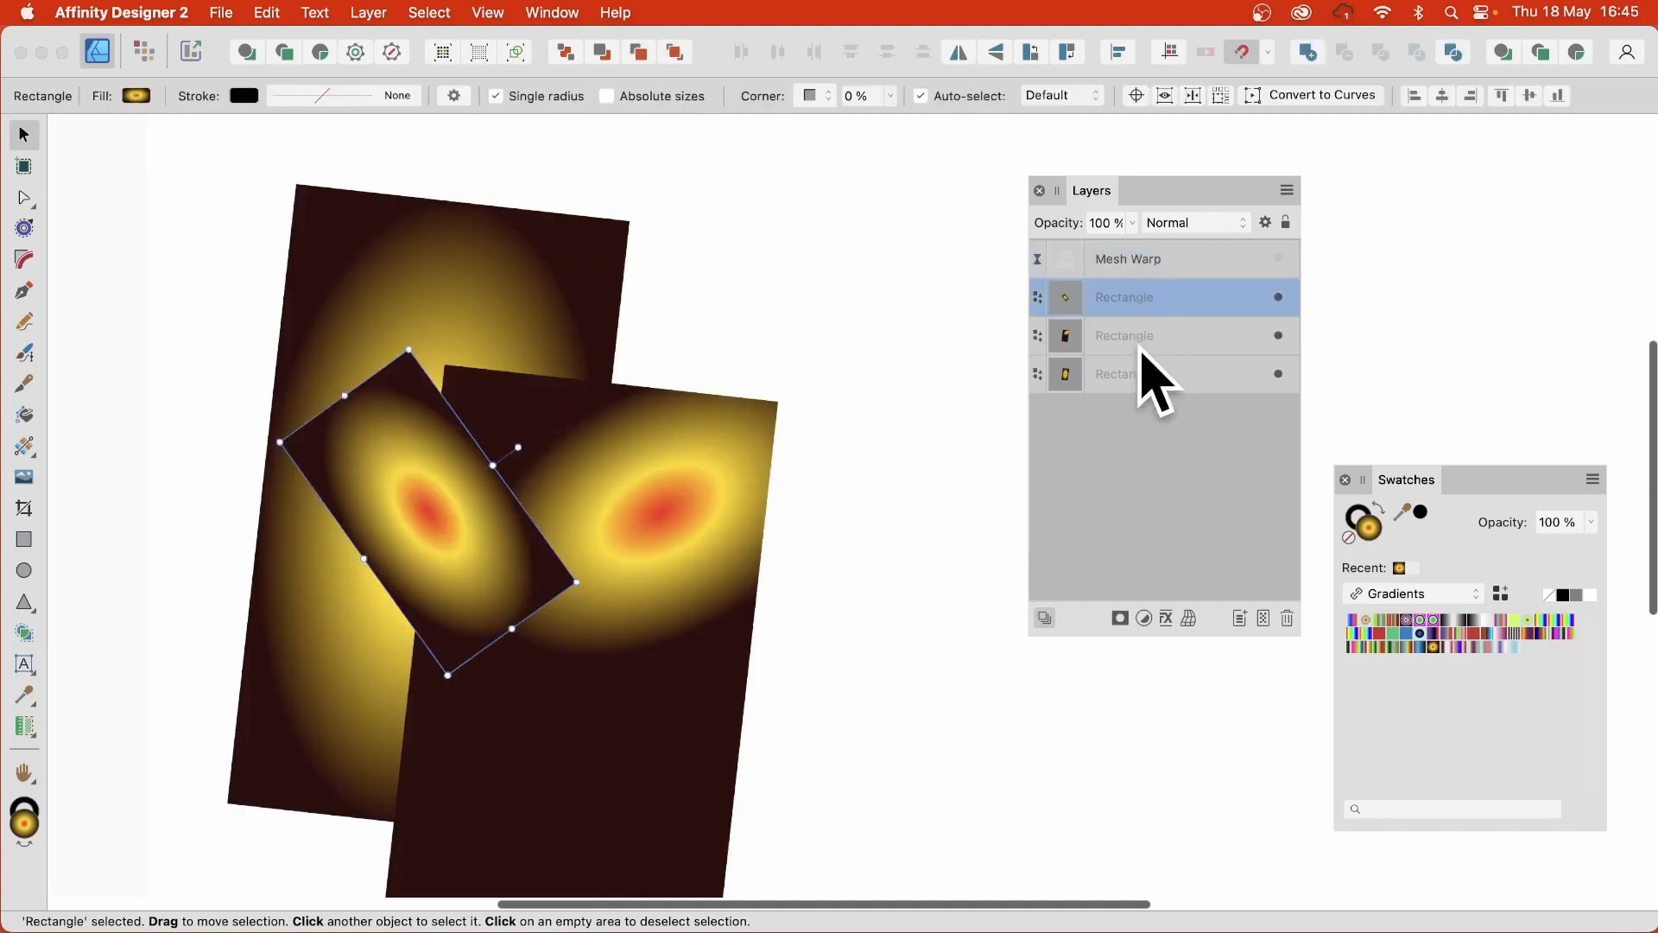
pyautogui.keyDown('shift'); pyautogui.click(1145, 377); pyautogui.keyUp('shift')
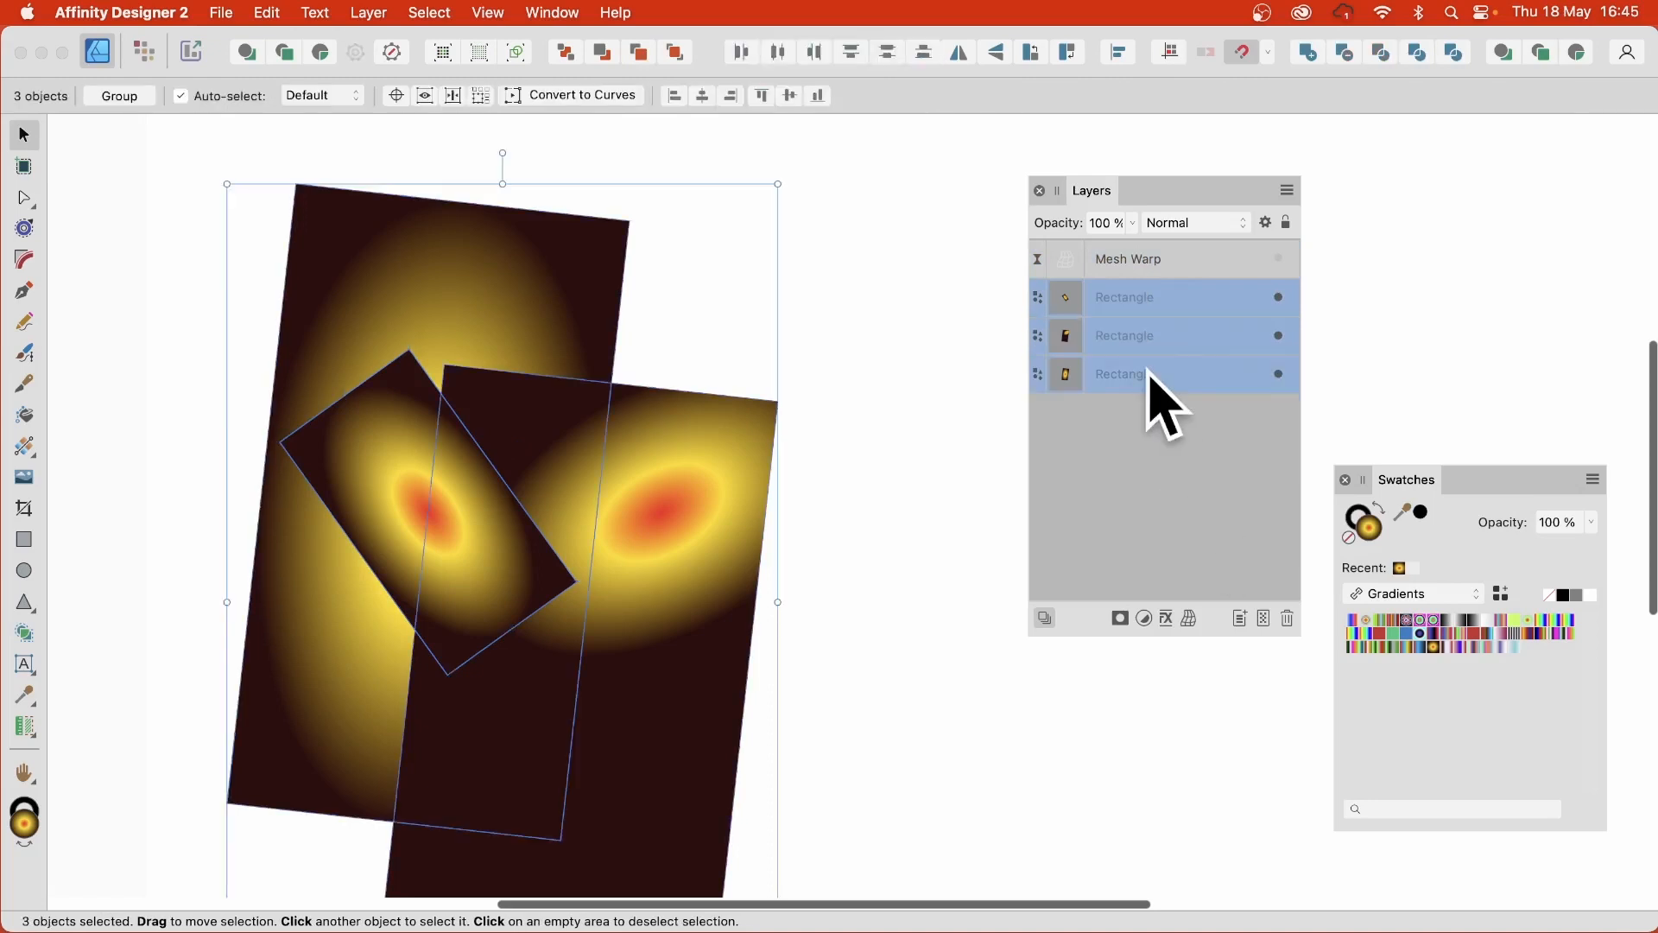
pyautogui.moveTo(1148, 374); pyautogui.dragTo(1140, 267)
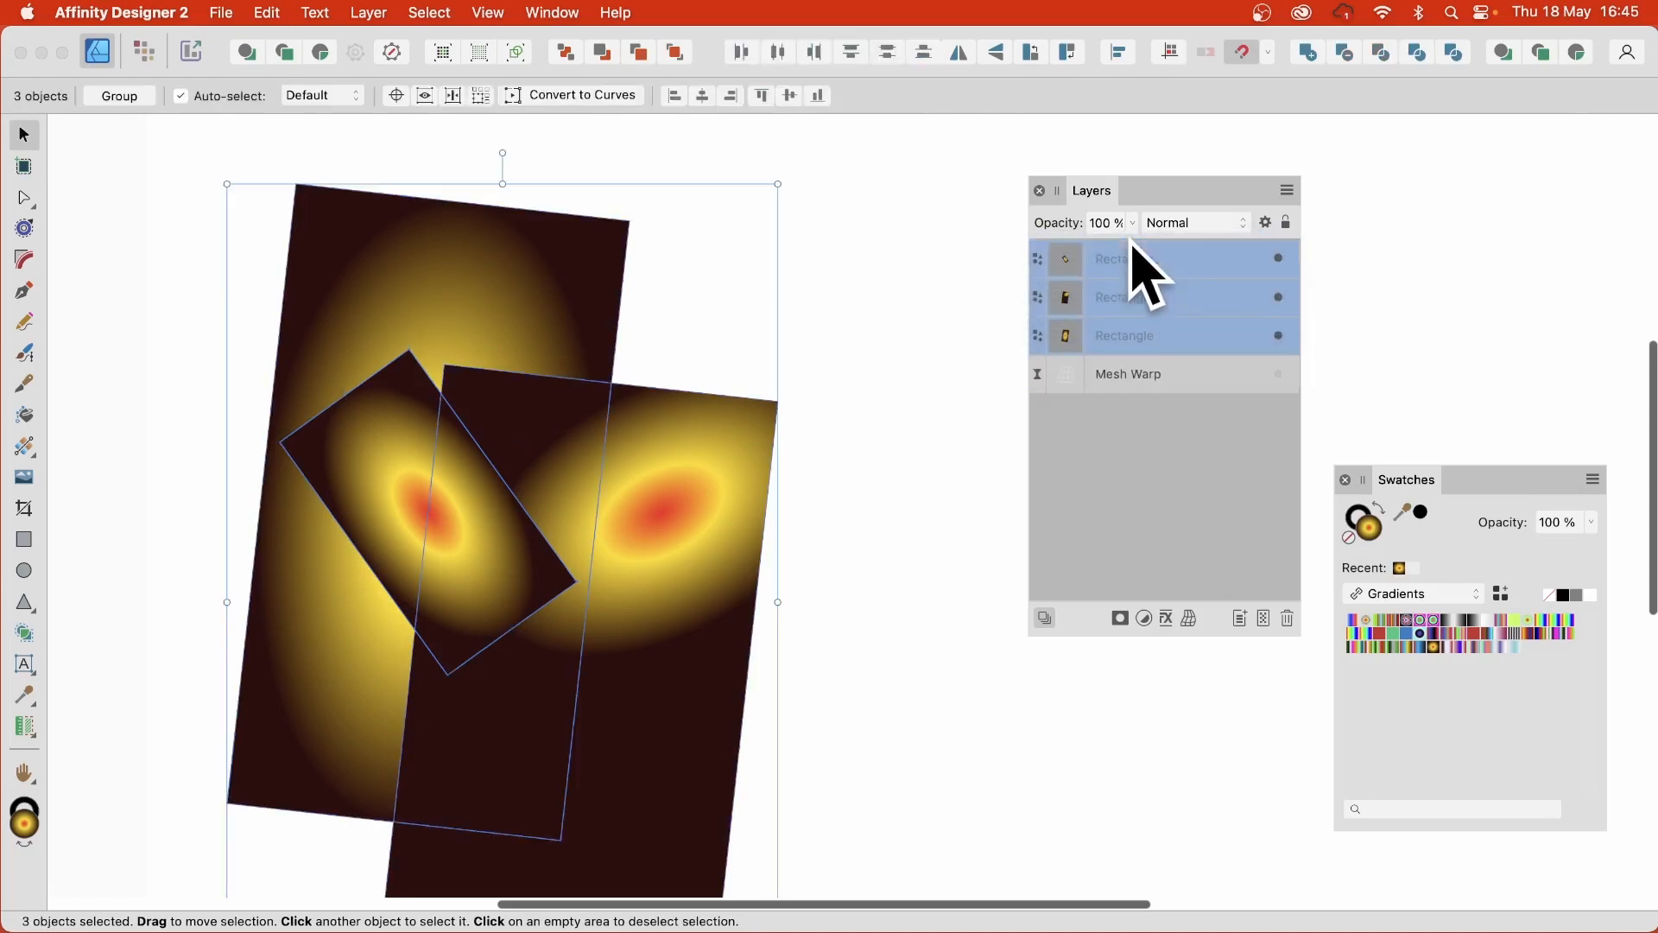
# - Delete the Mesh Warp layer from the bottom of the layer stack
pyautogui.click(1127, 377)
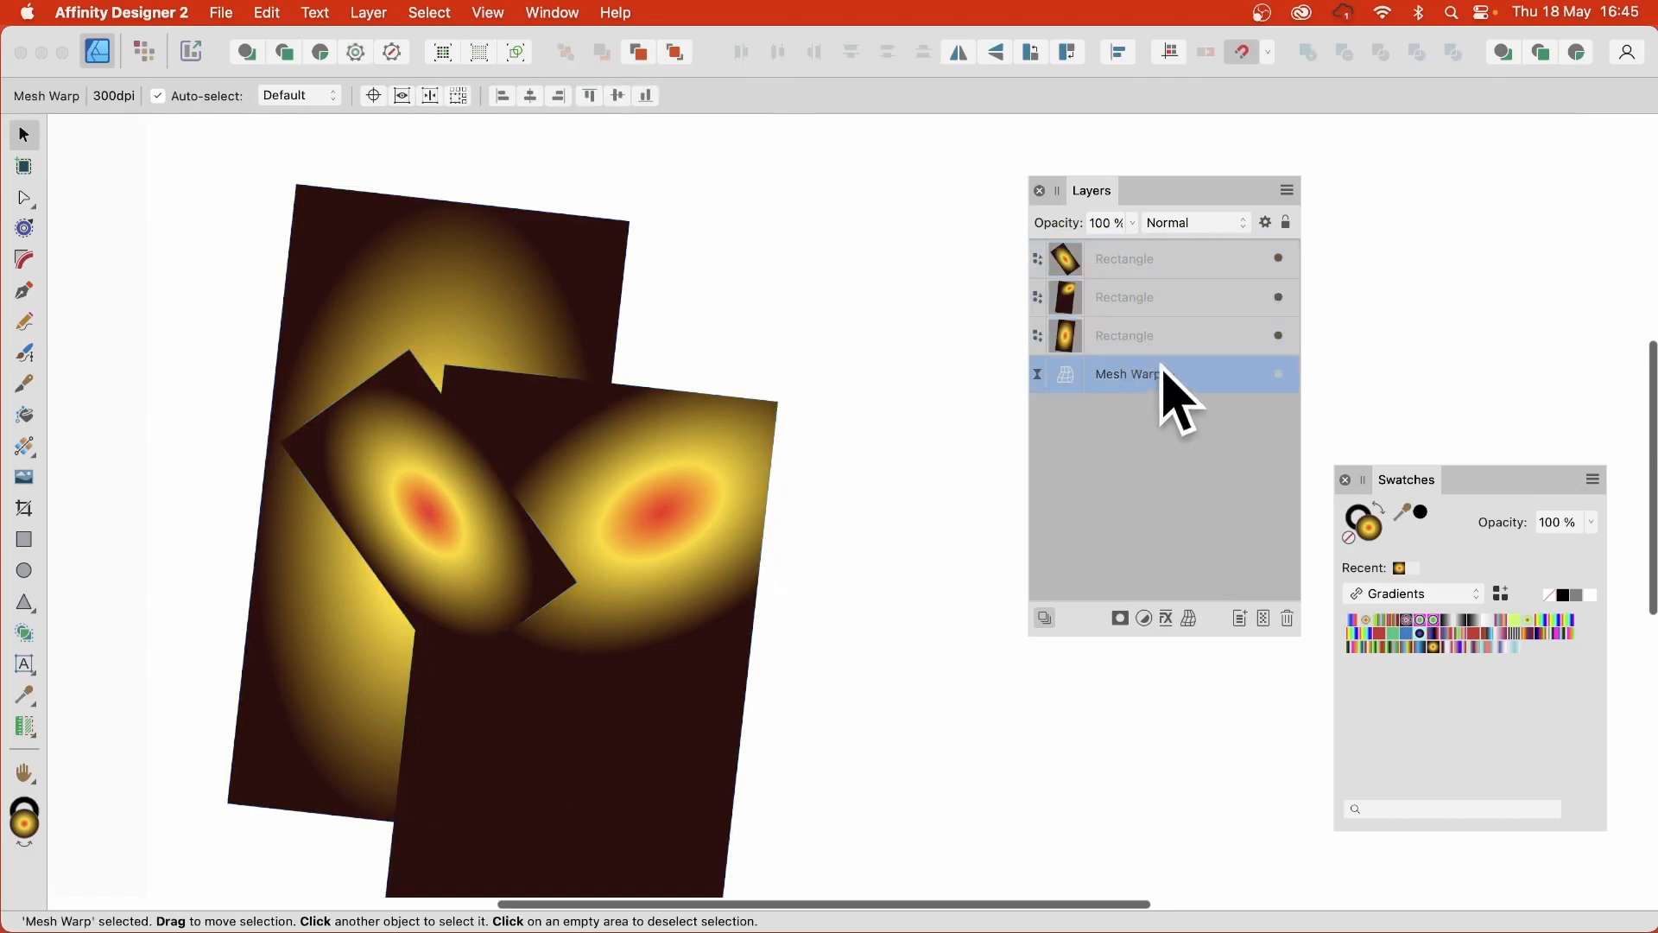
pyautogui.click(1288, 618)
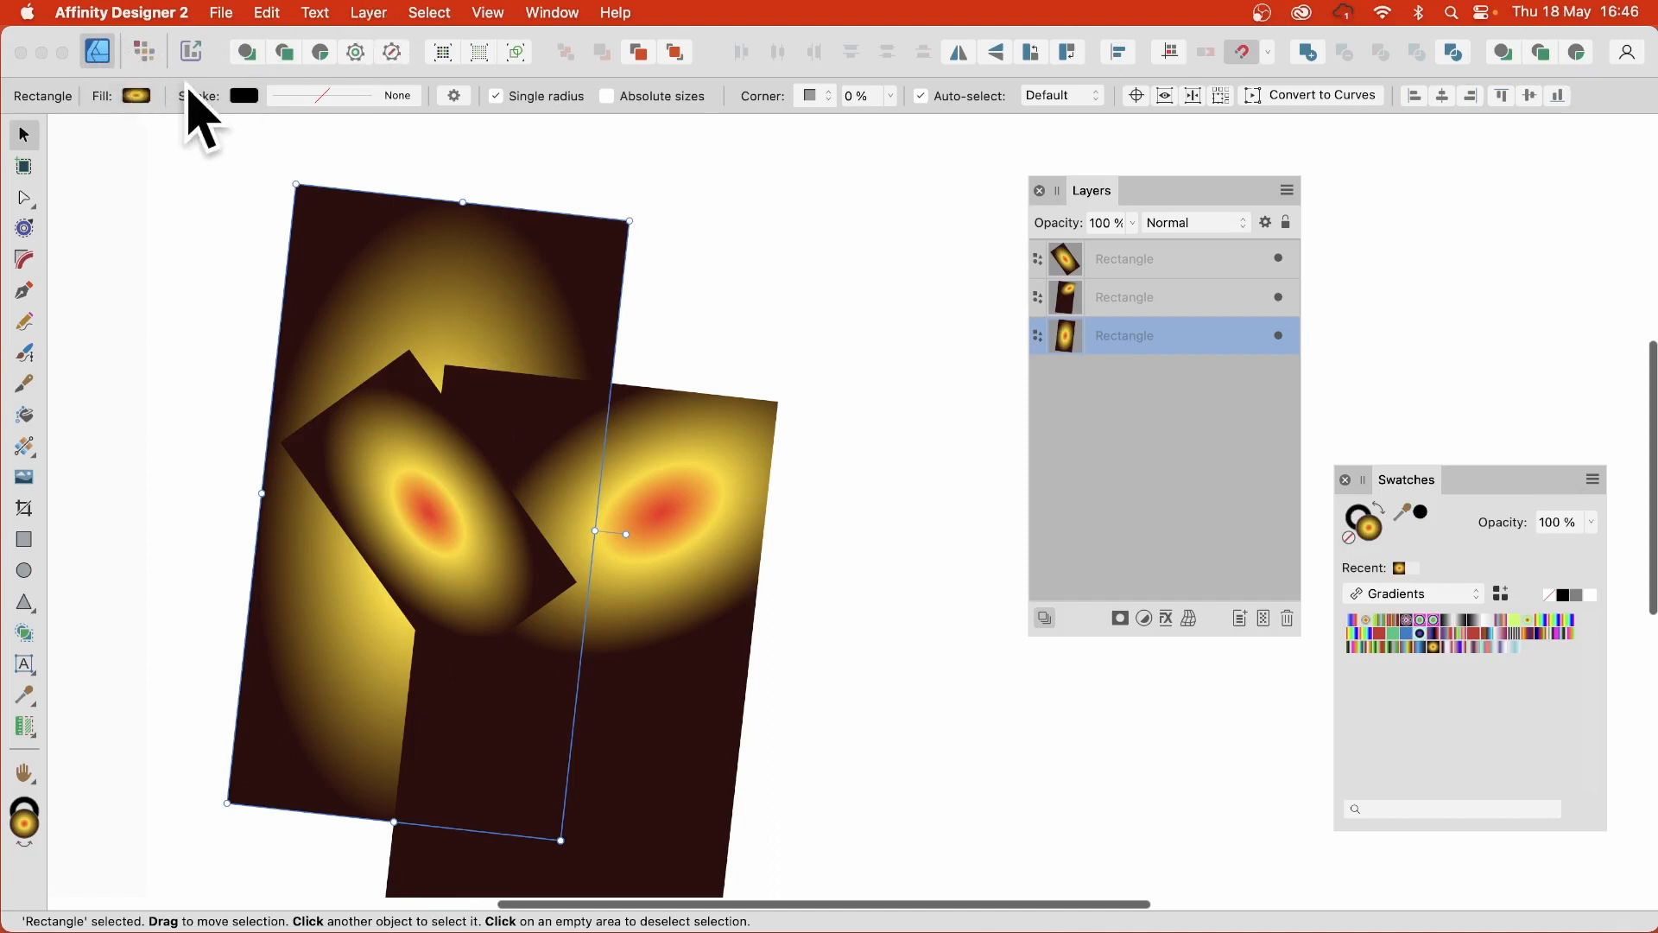
# - Switch to the Pixel persona and move the small tilted rectangle up and to the right, to about X 89.1 mm, Y 53.5 mm
pyautogui.click(145, 52)
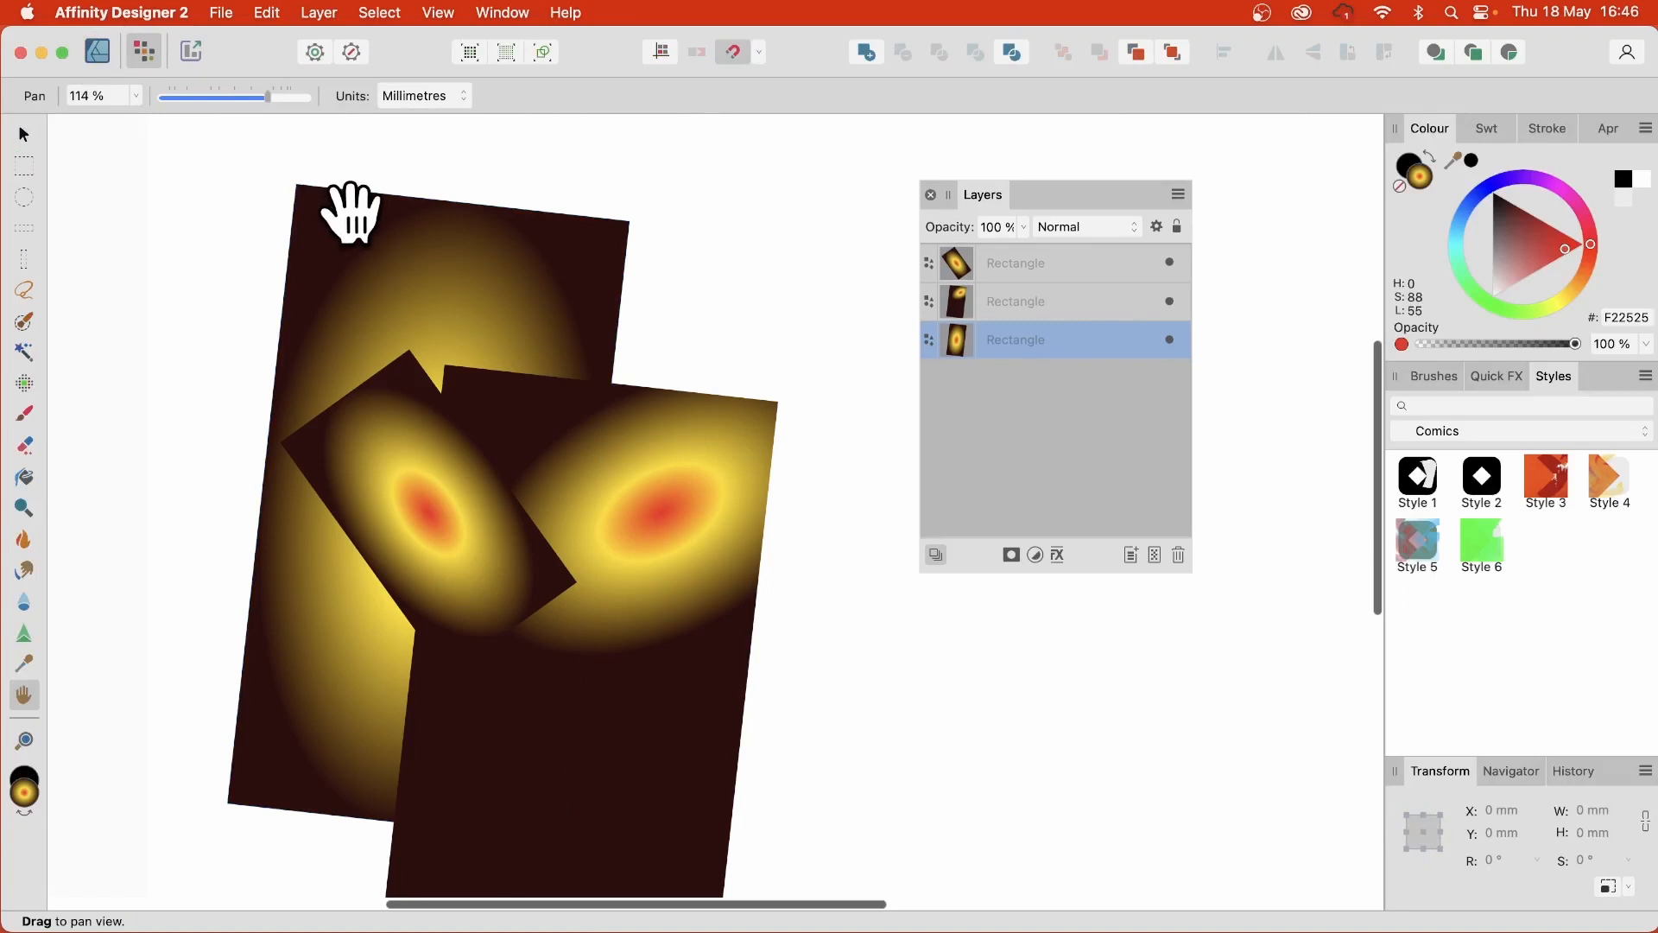
pyautogui.click(1037, 263)
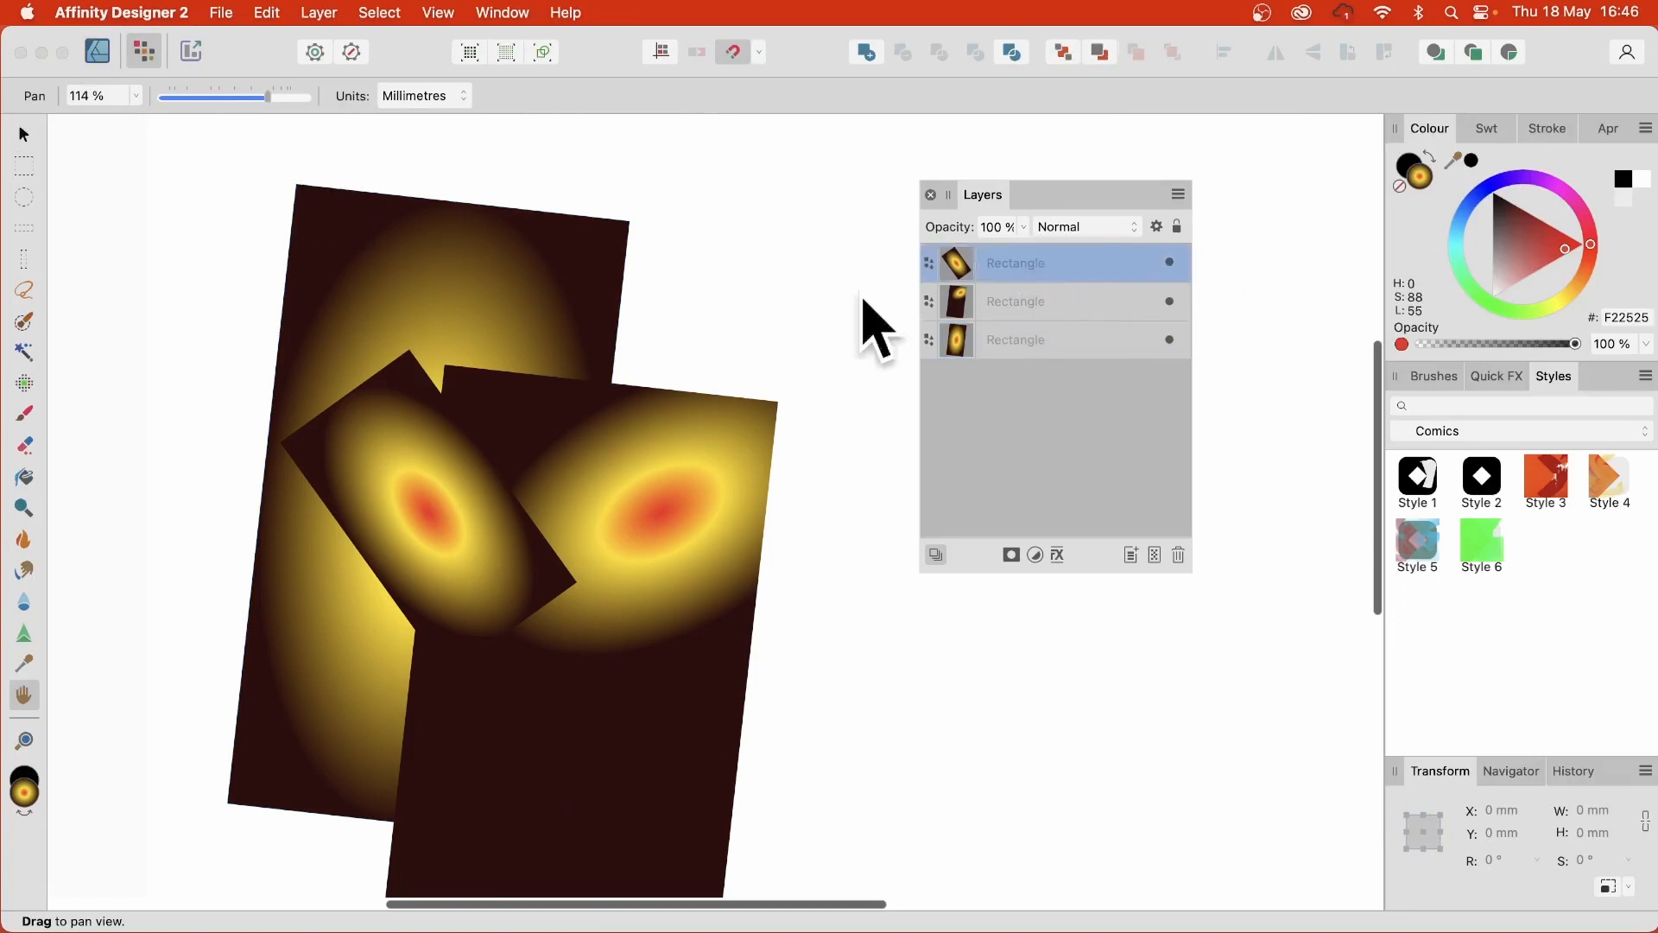
pyautogui.click(24, 134)
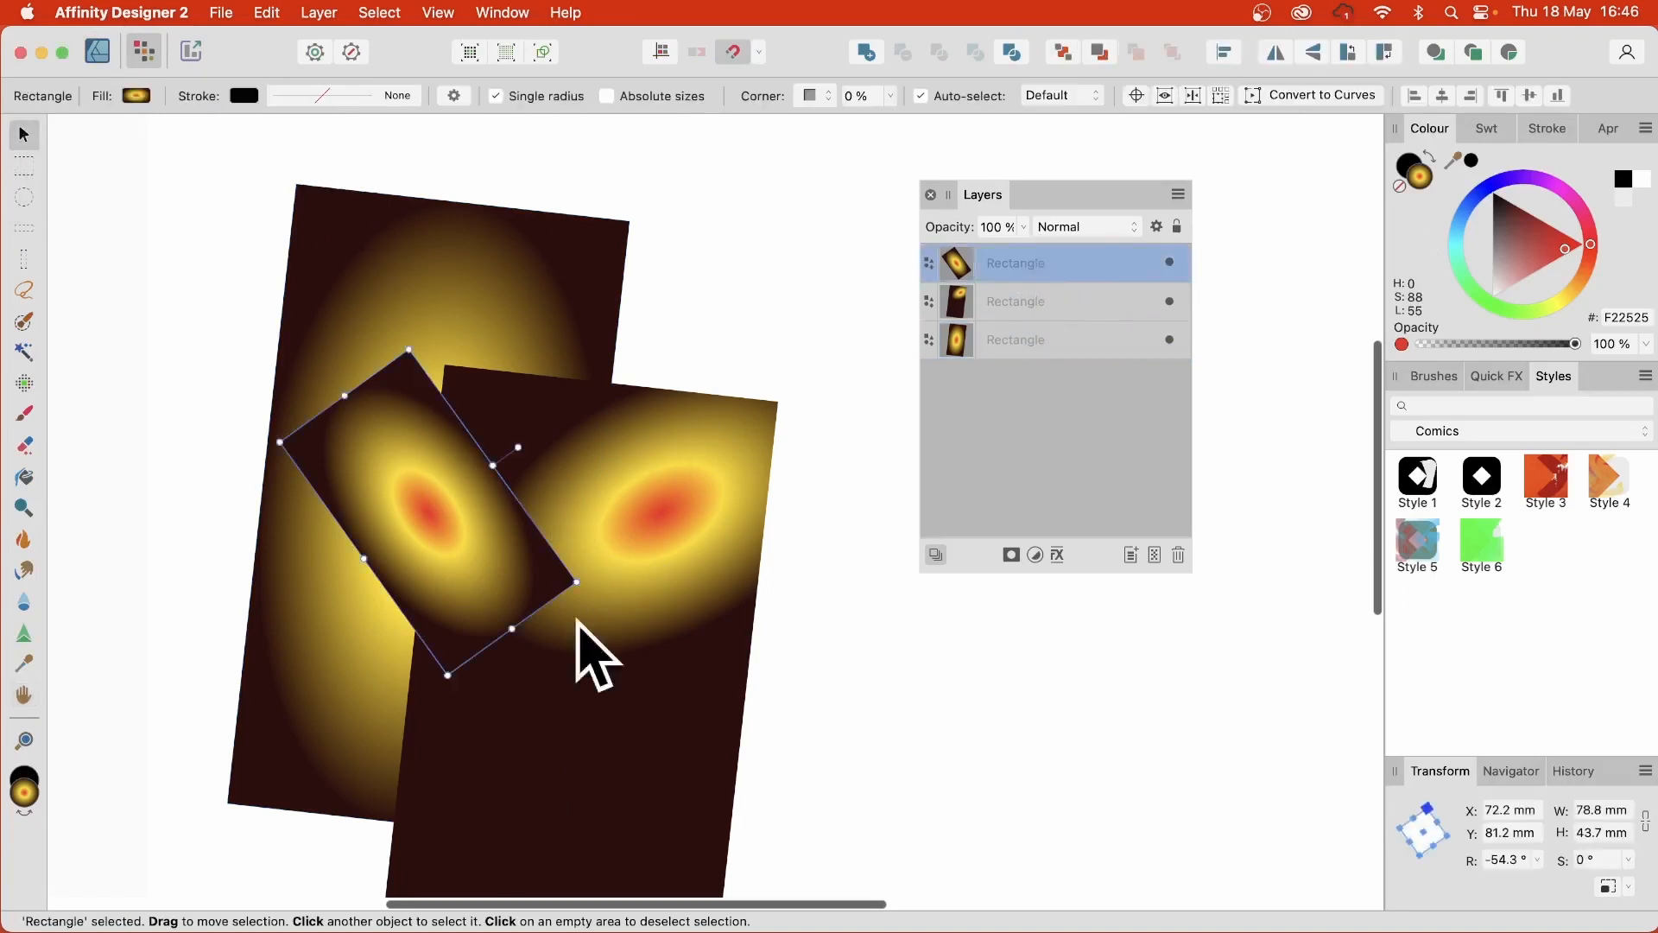
pyautogui.moveTo(477, 531); pyautogui.dragTo(541, 419)
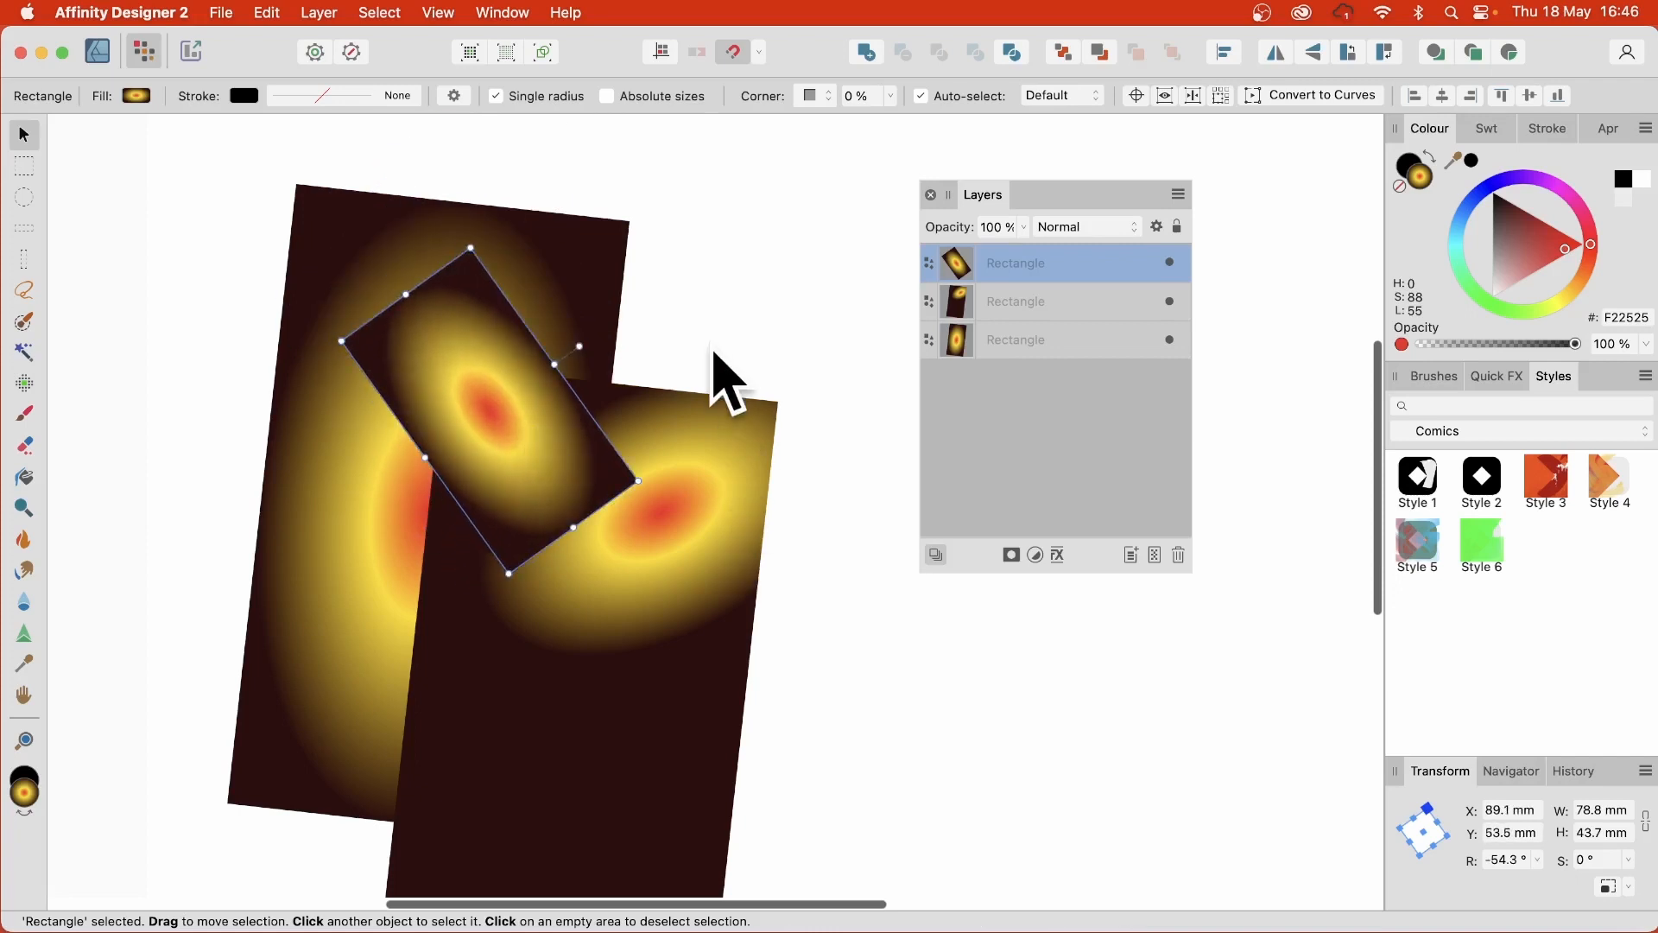
# - Add a live Mesh Warp filter to the small rectangle, bending its lower edge downward and its right edge inward, and apply it
pyautogui.click(319, 13)
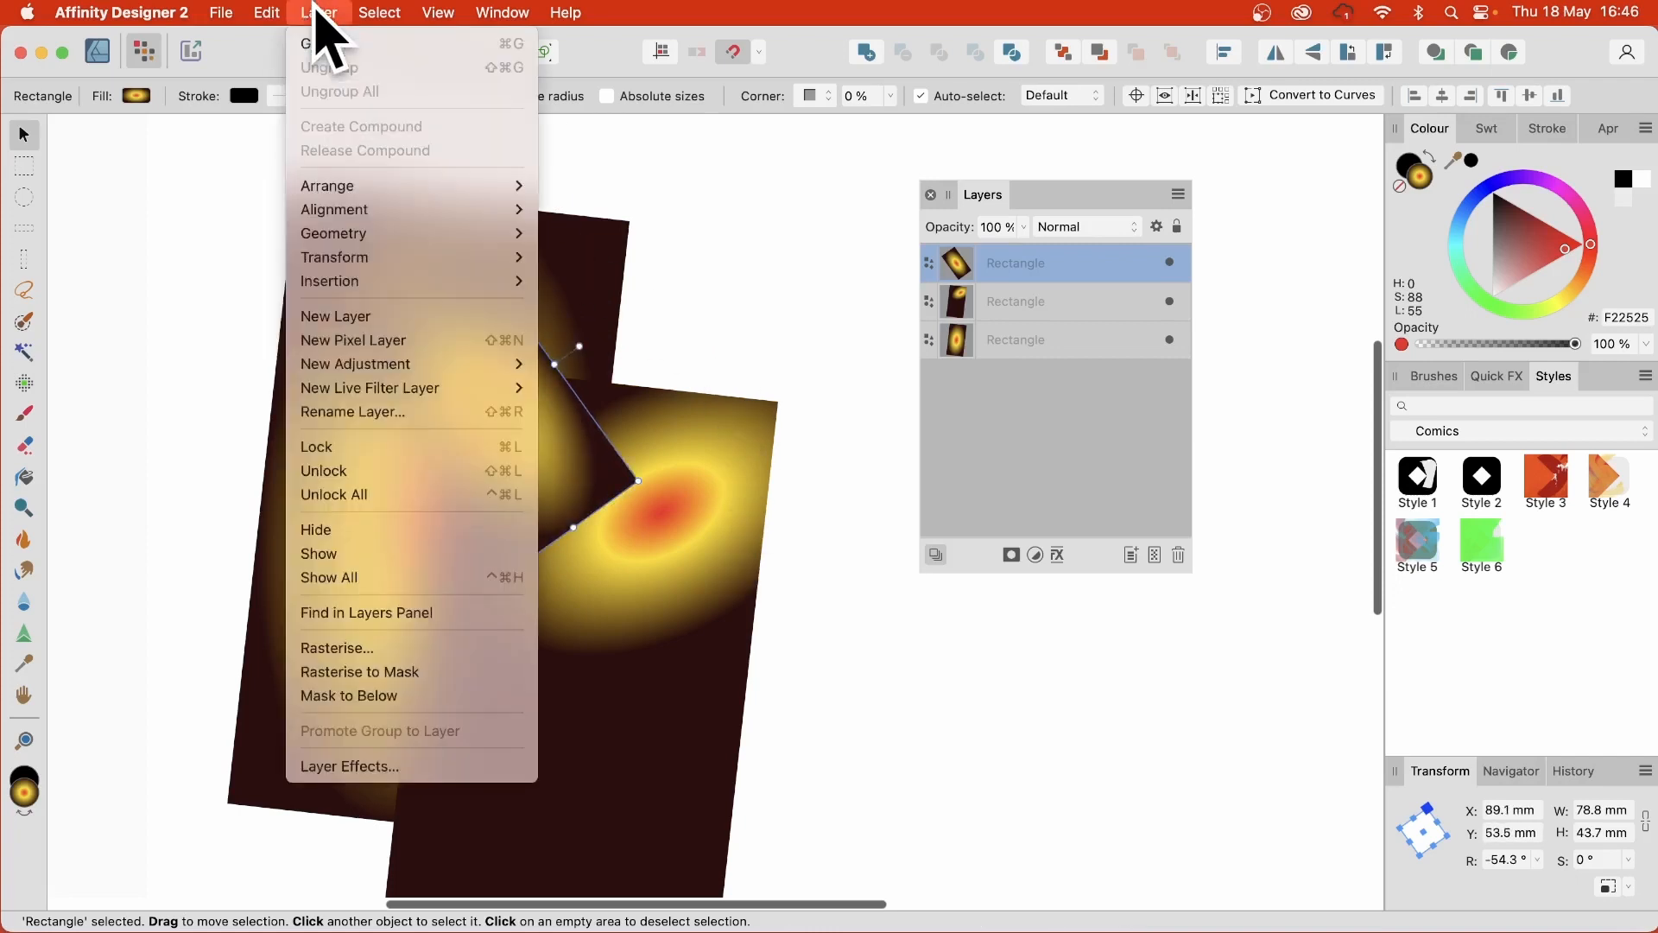
pyautogui.moveTo(355, 404)
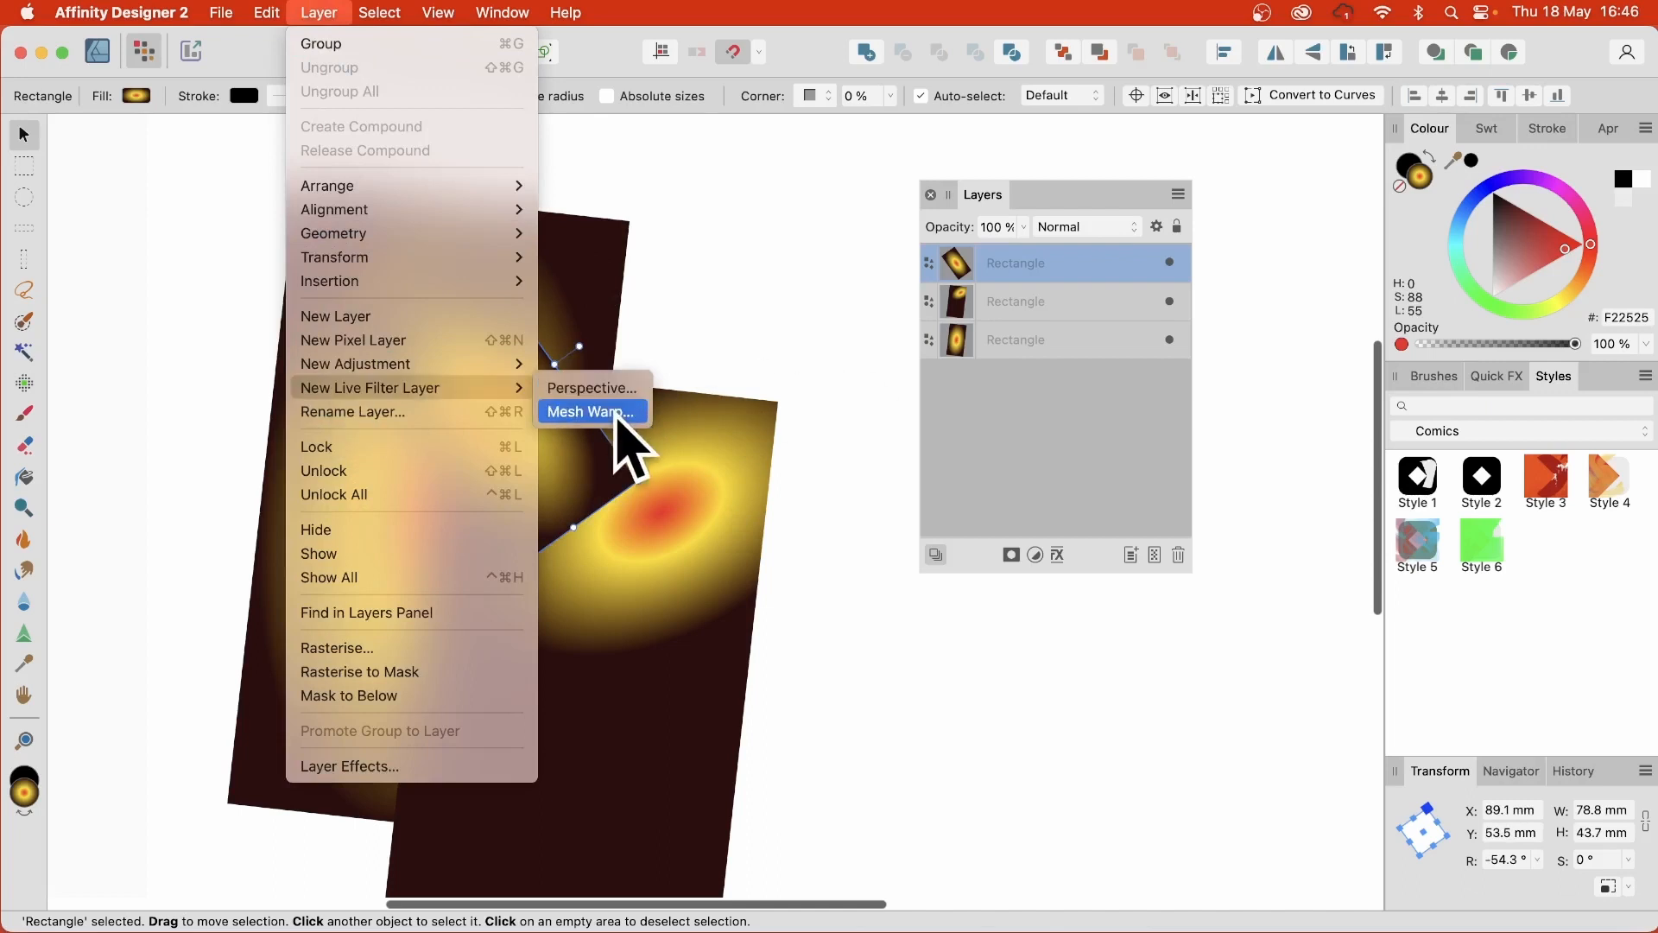
pyautogui.click(628, 447)
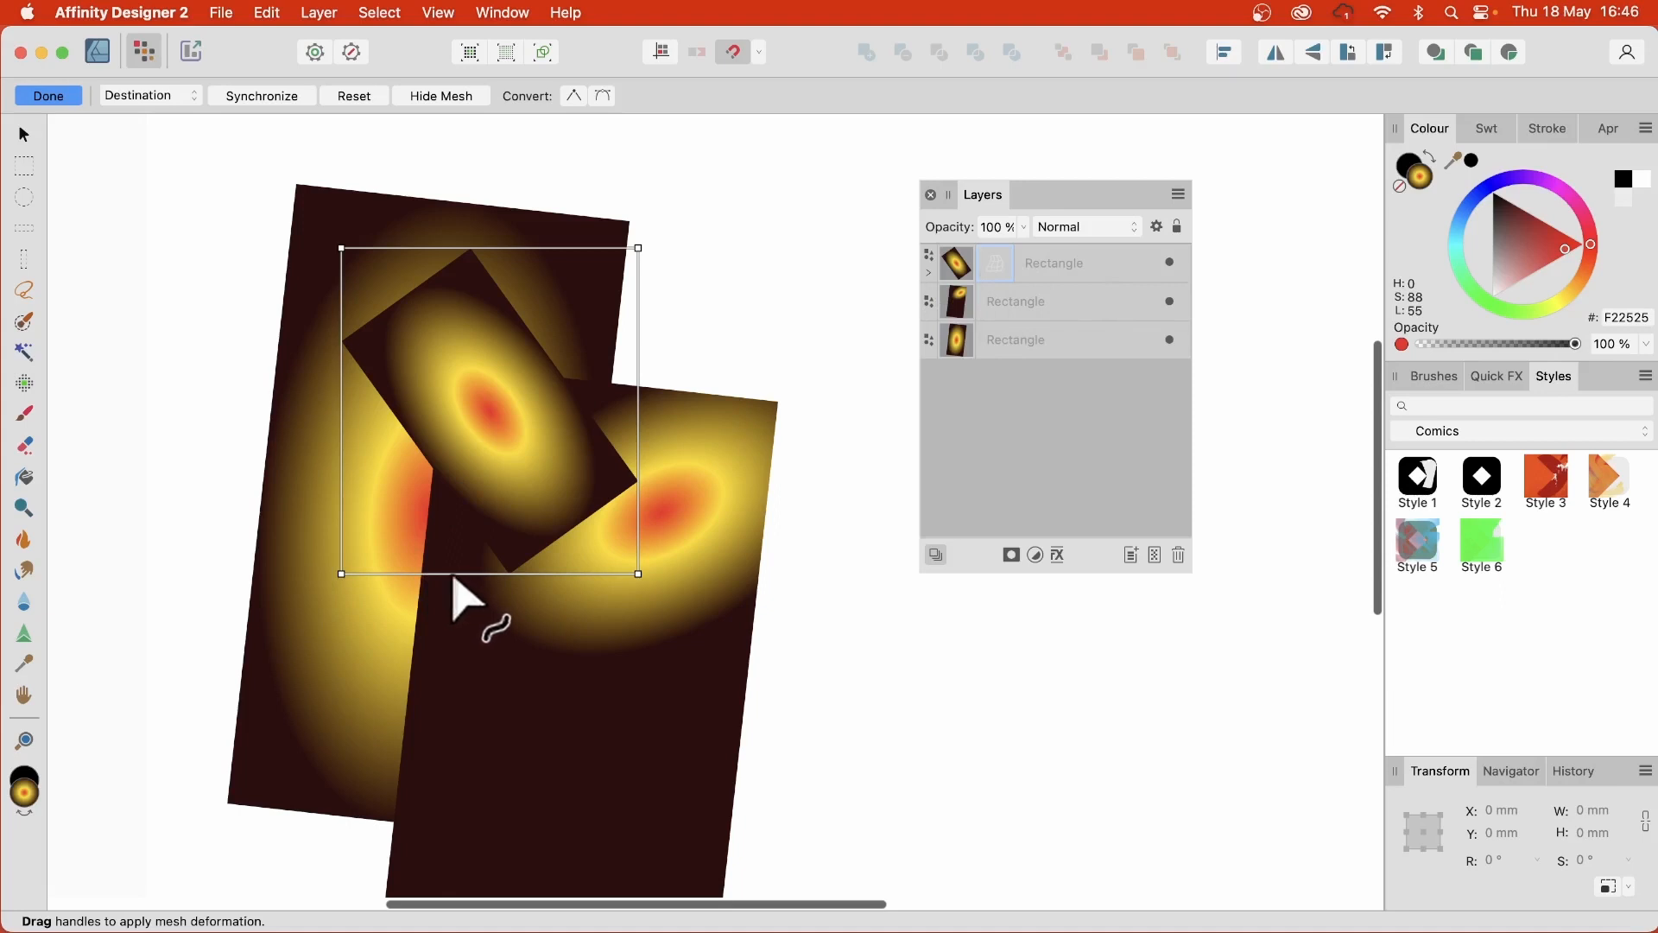
pyautogui.moveTo(477, 577); pyautogui.dragTo(555, 677)
pyautogui.moveTo(636, 434); pyautogui.dragTo(432, 451)
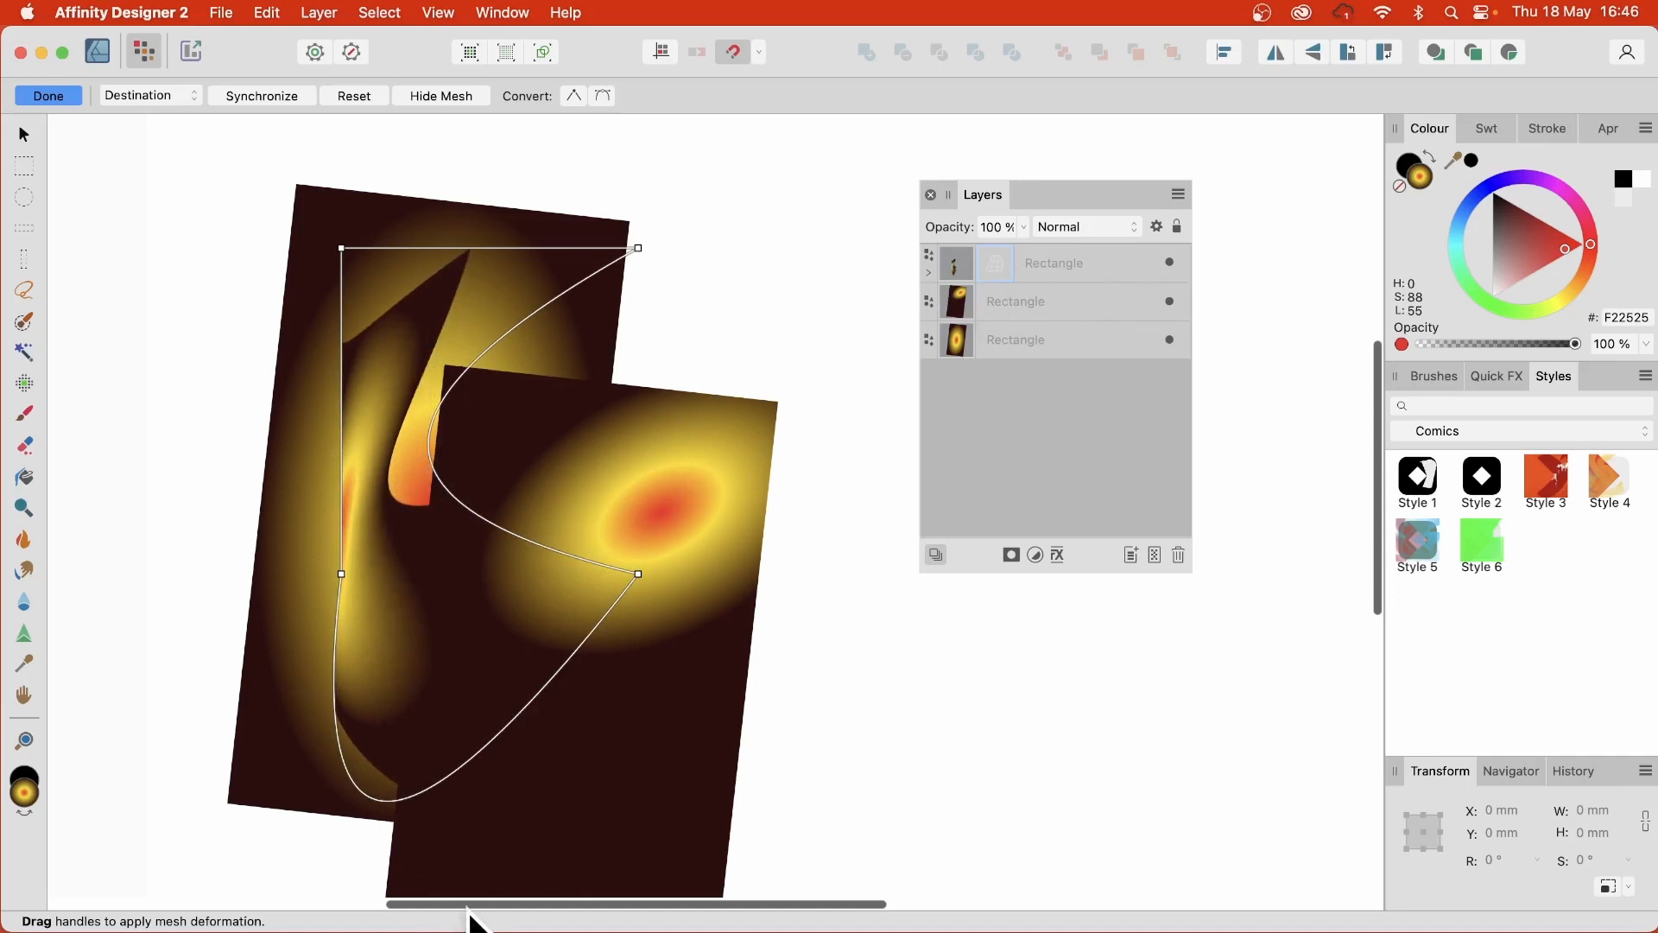
pyautogui.click(53, 97)
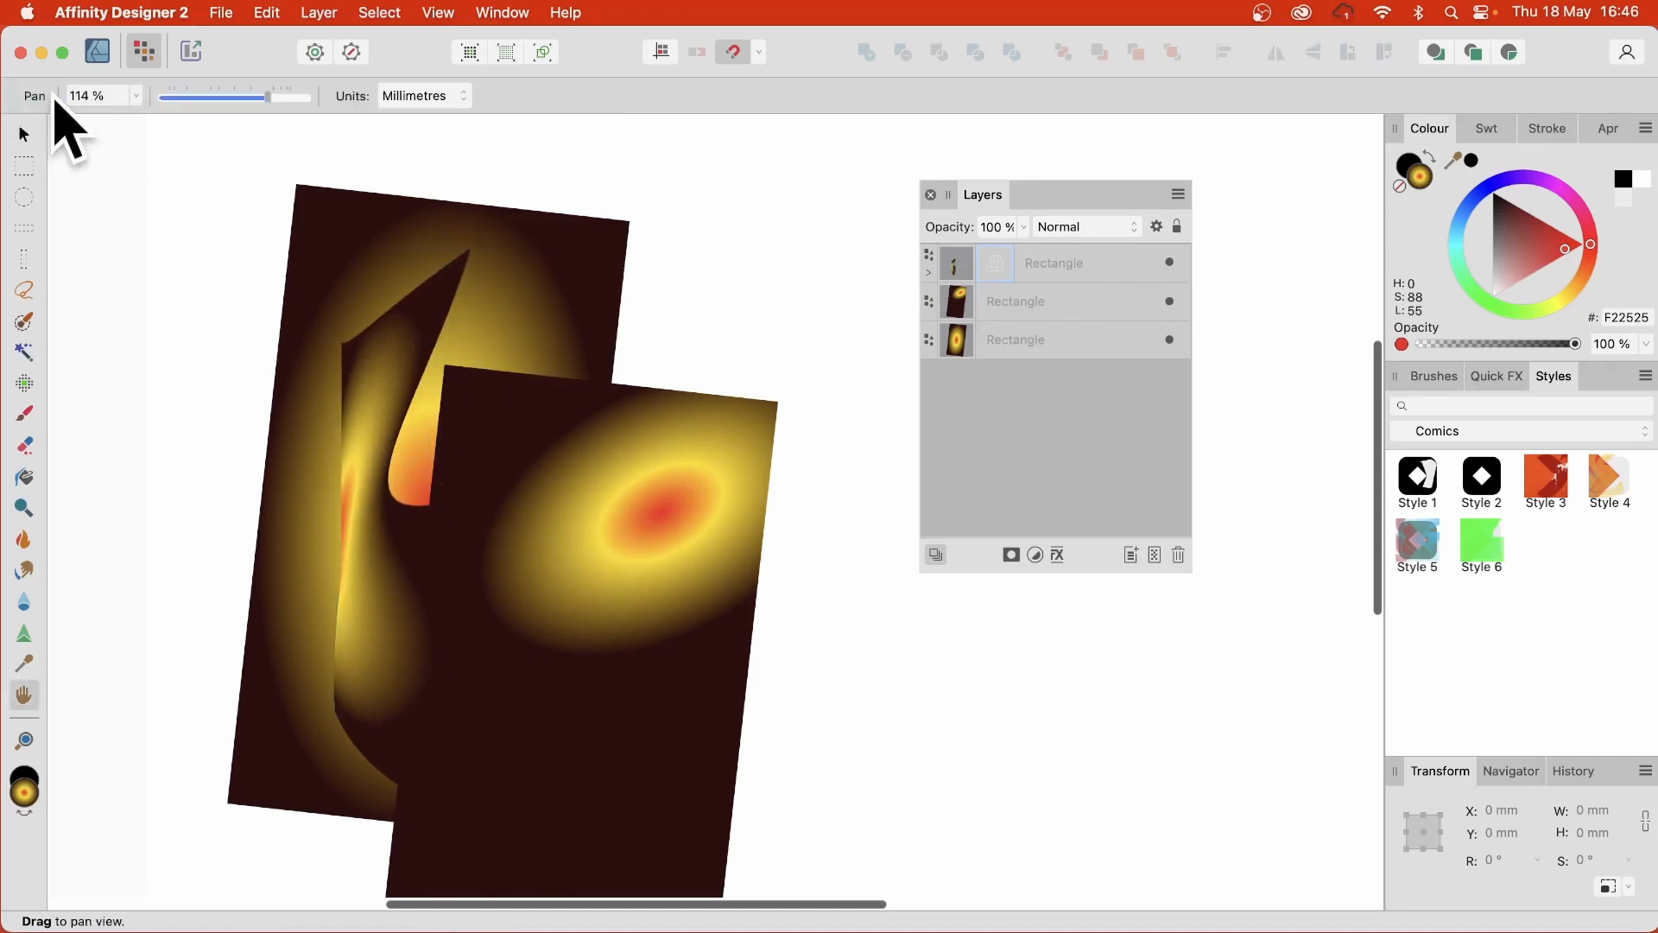
# - Add a live Mesh Warp filter to the rectangle in the middle of the layer stack
pyautogui.click(1071, 298)
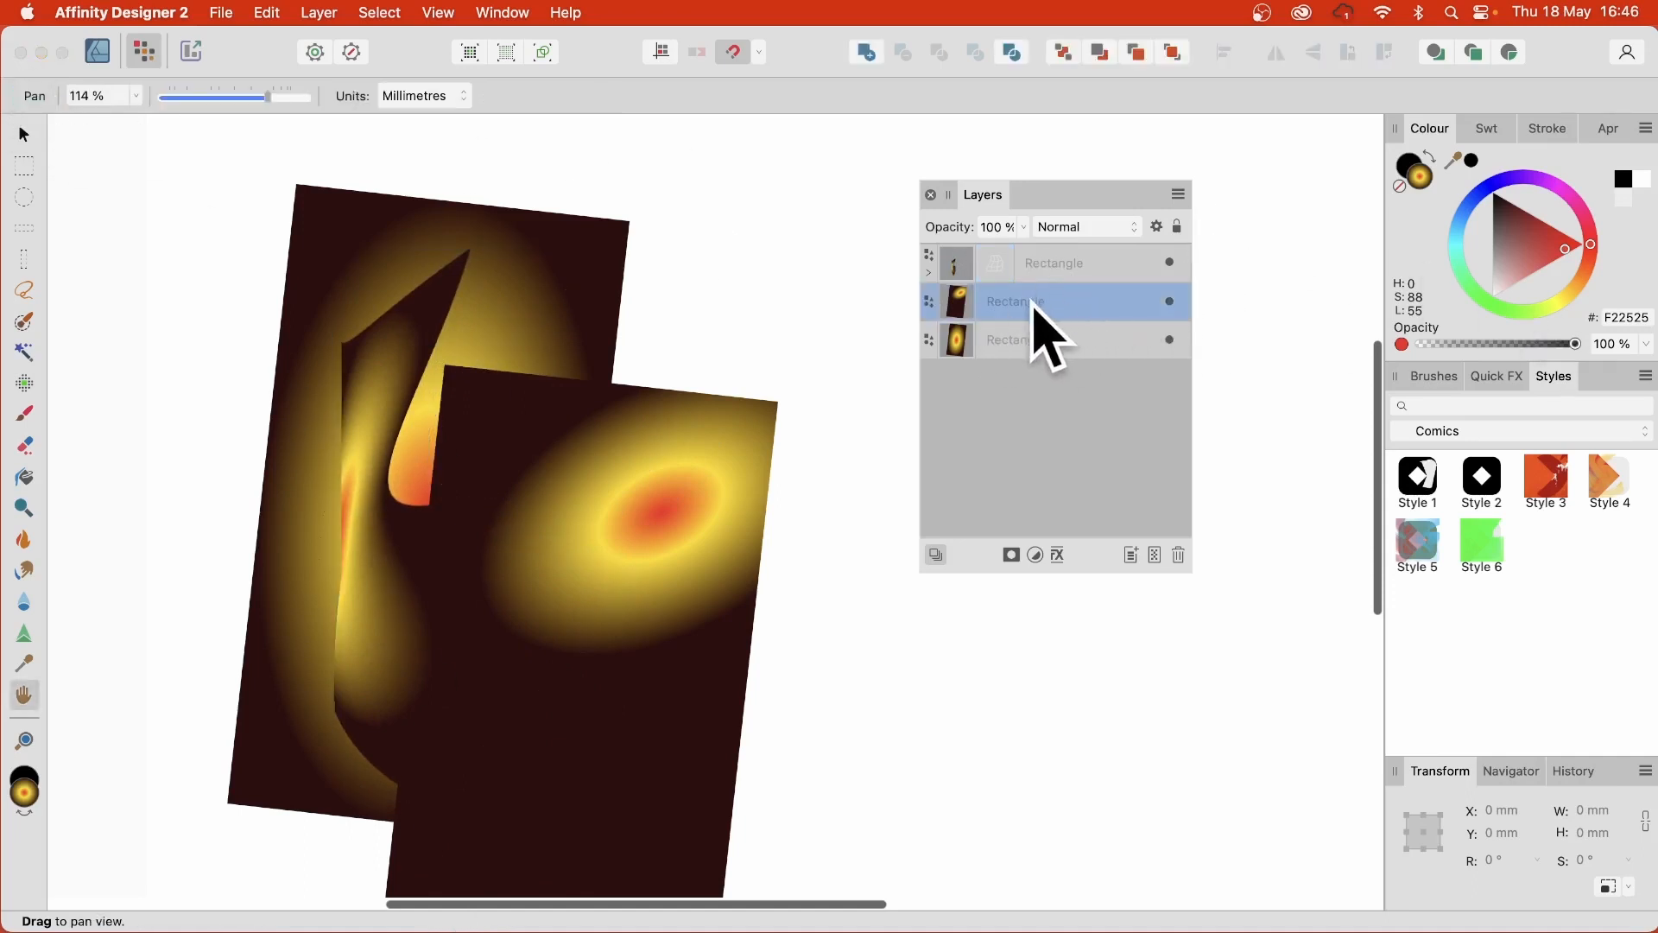
pyautogui.click(316, 12)
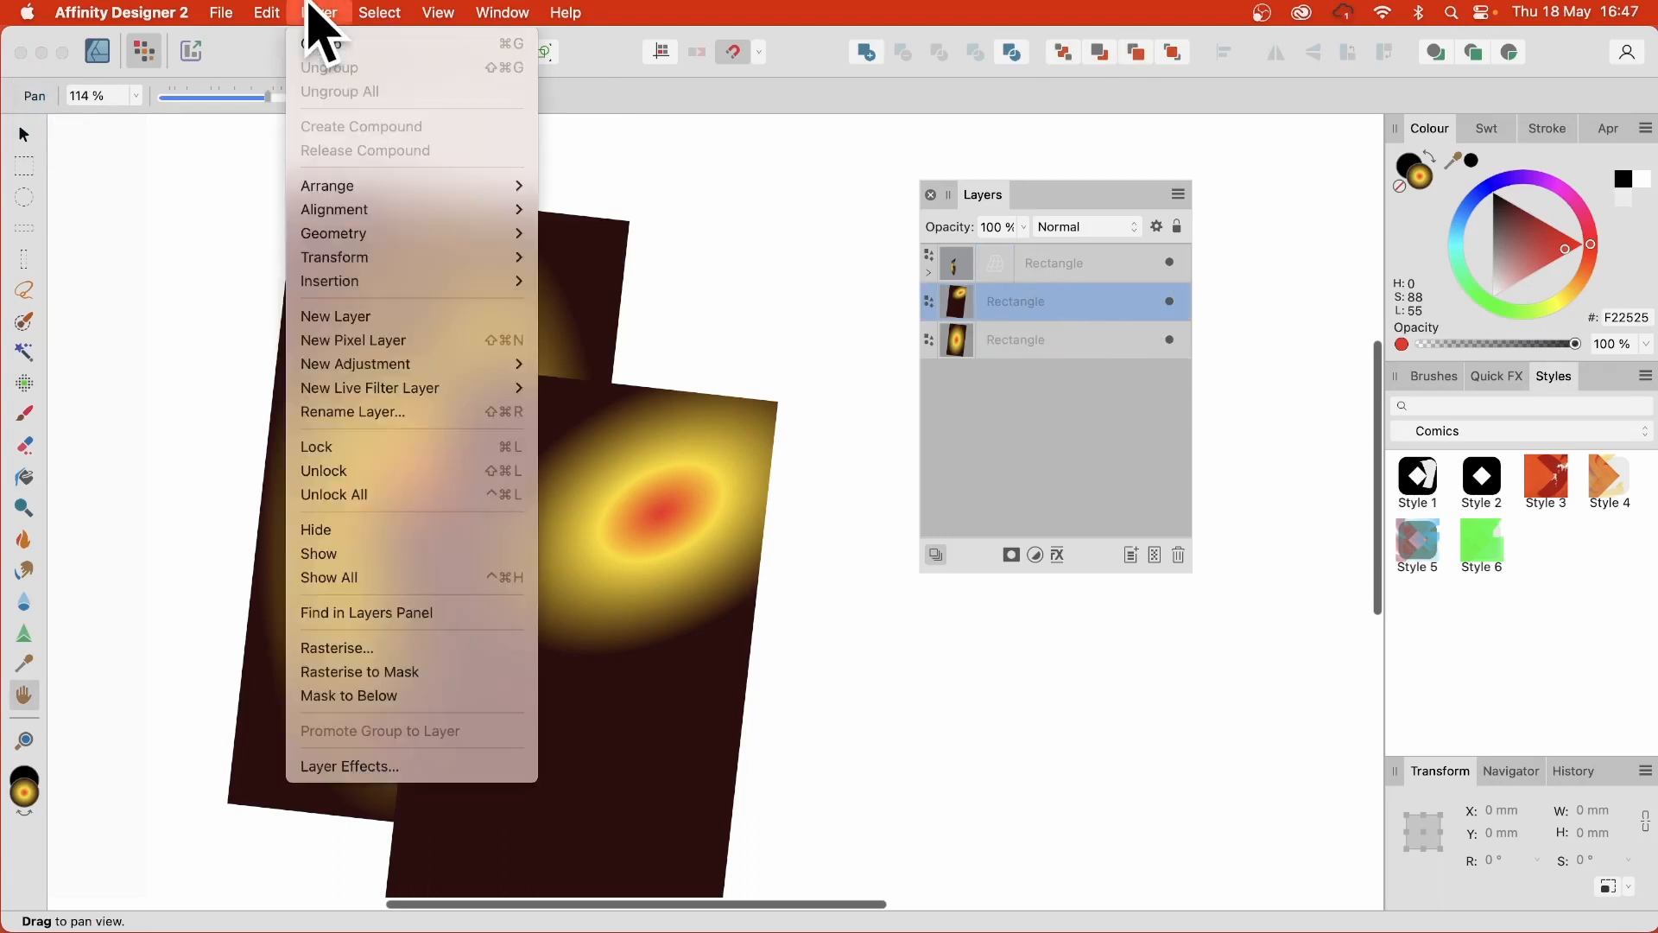
pyautogui.click(360, 381)
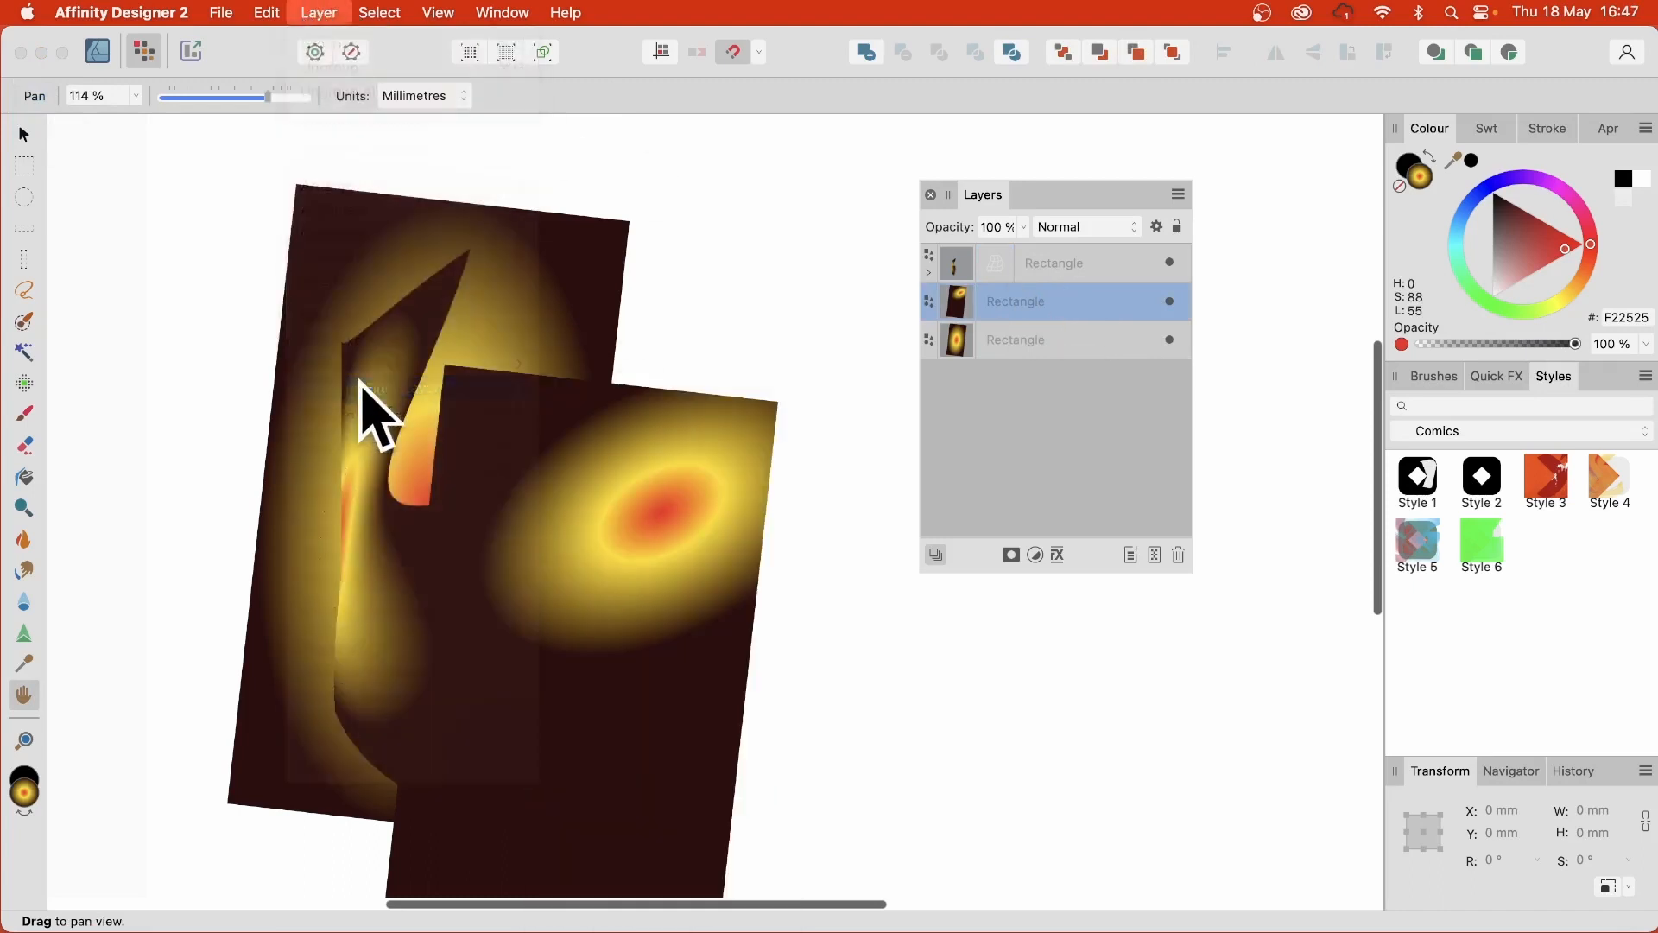
pyautogui.click(327, 13)
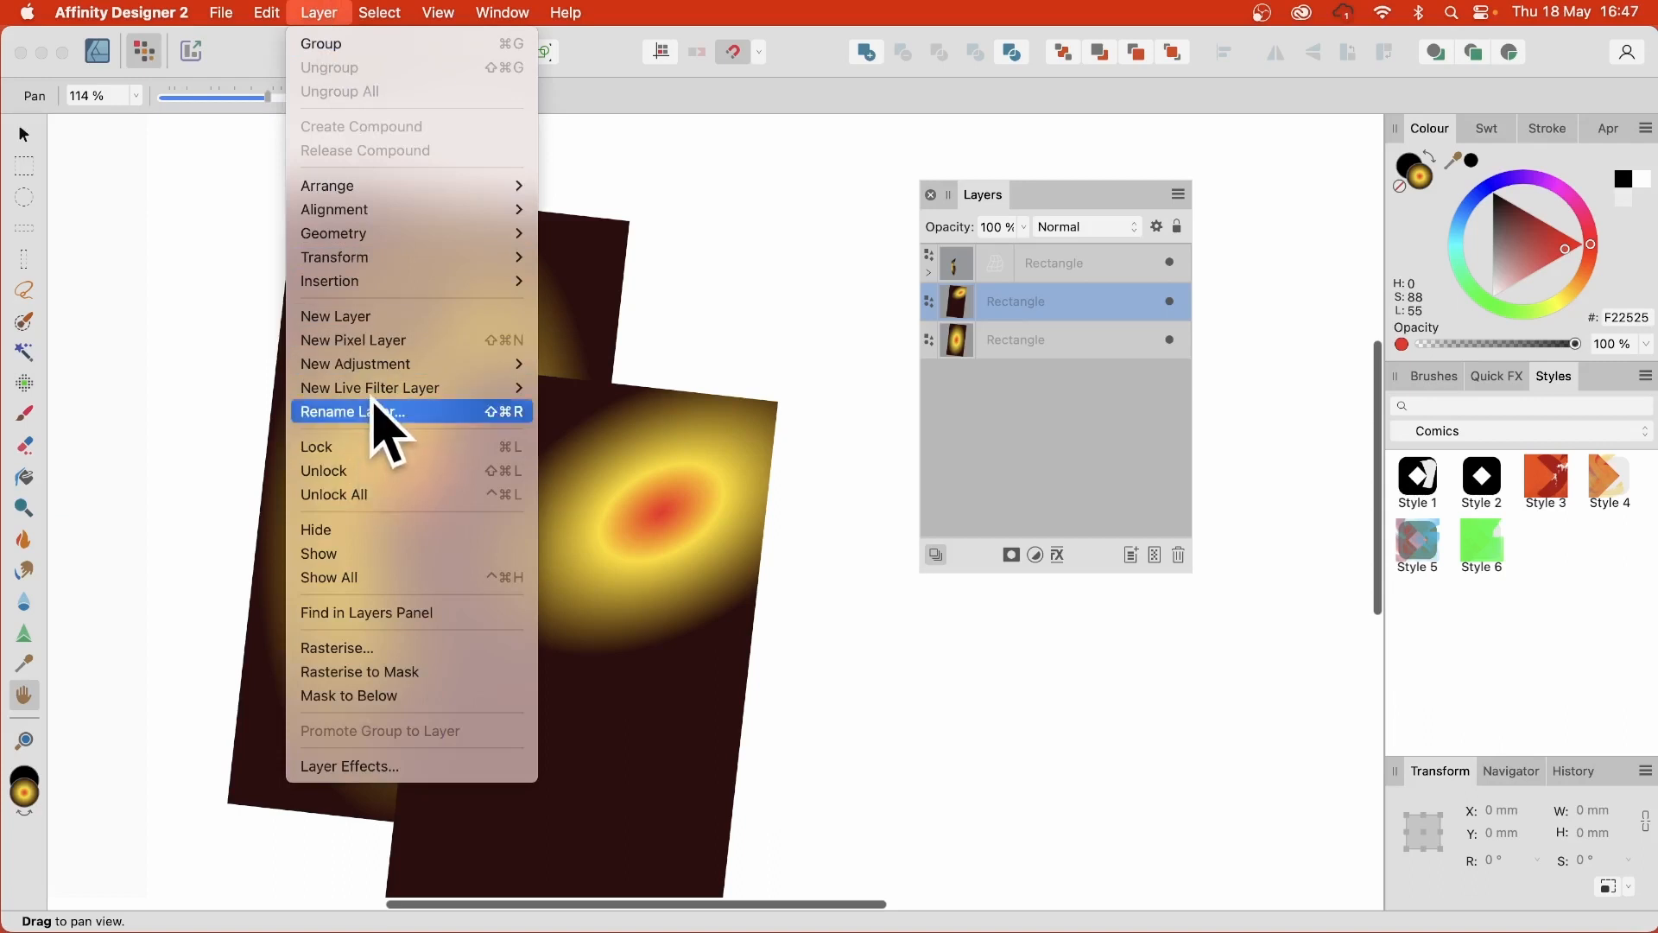
pyautogui.moveTo(489, 388)
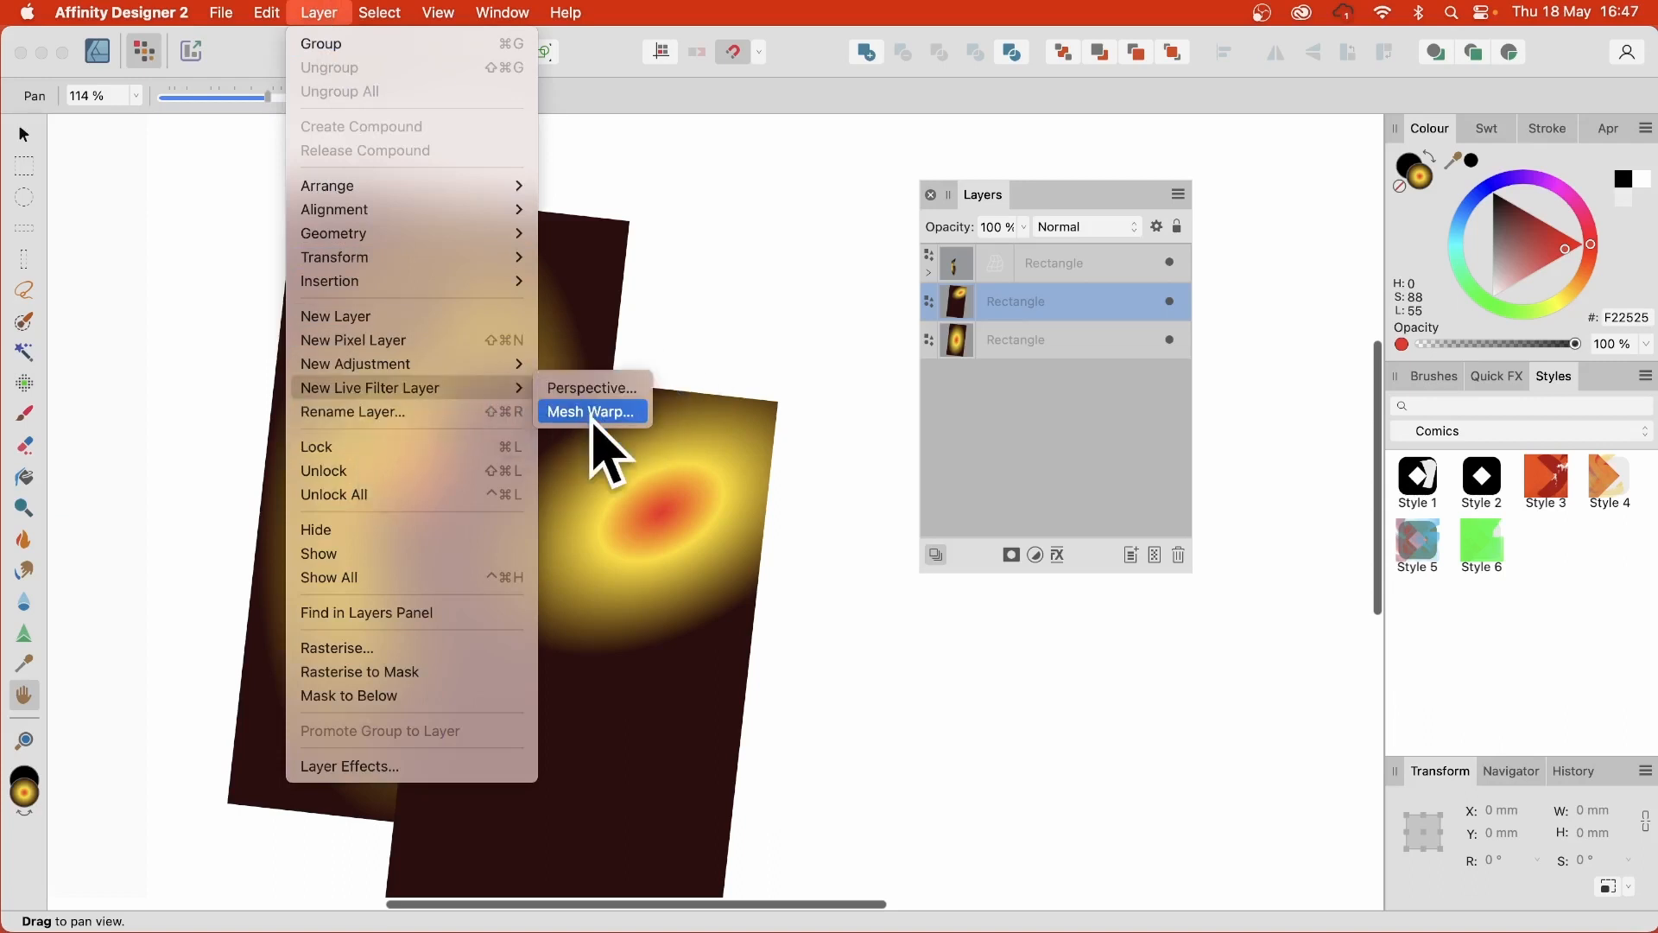
pyautogui.click(594, 413)
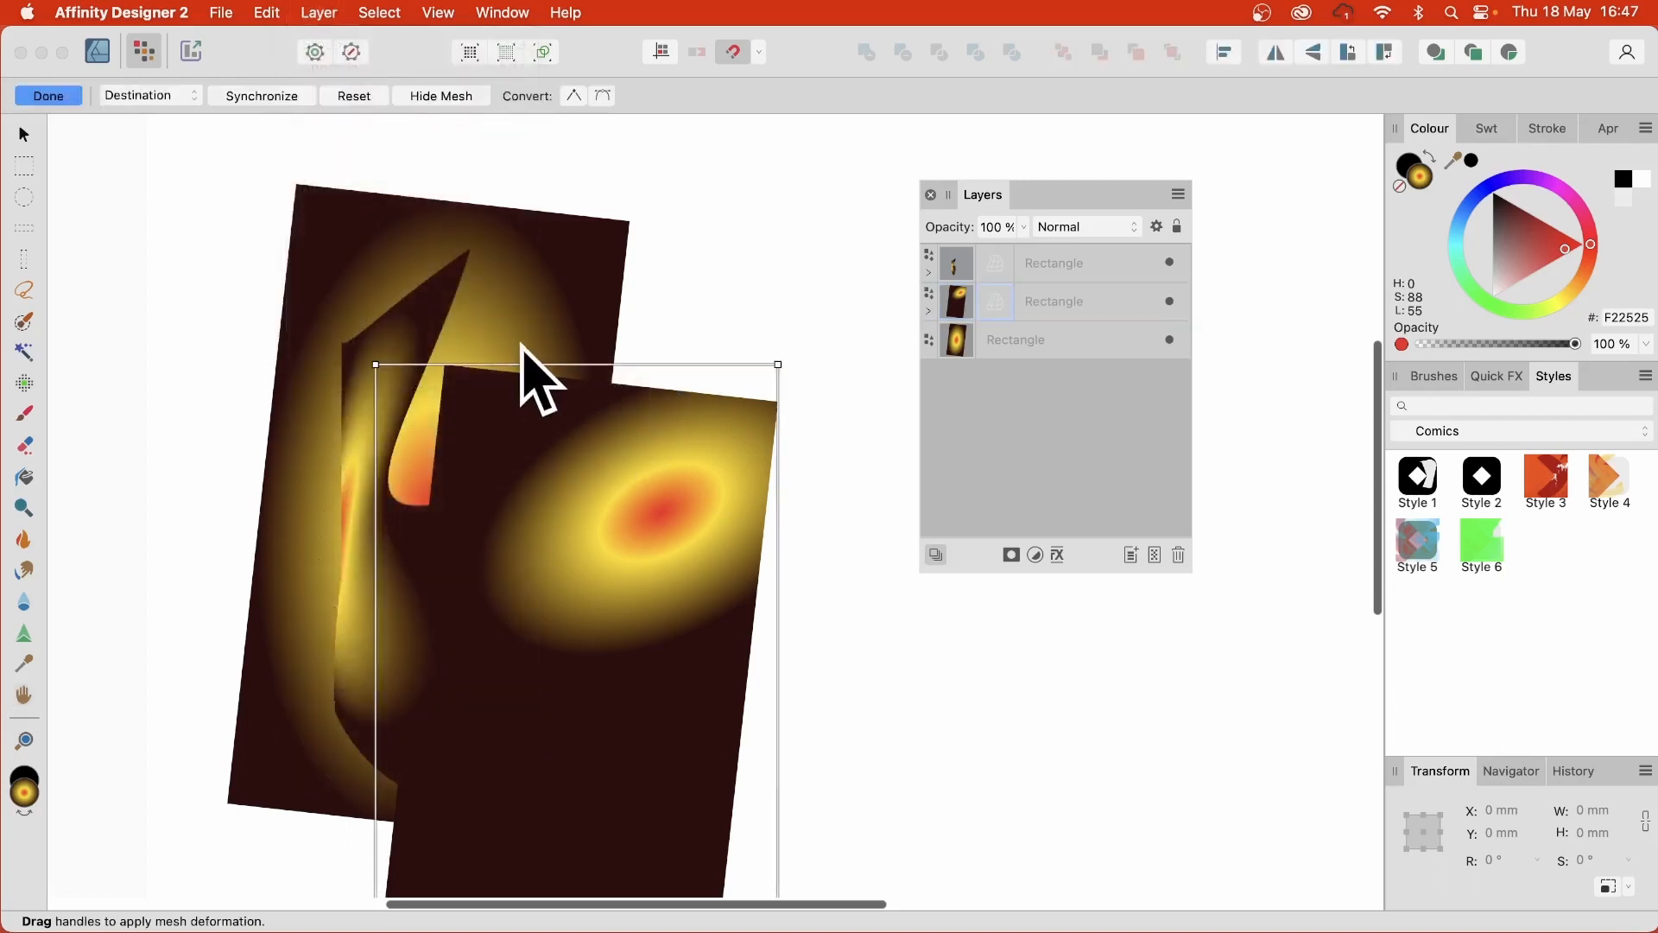
# - Warp that rectangle in Source mode, bending its right edge inward, top edge downward and left edge far right, and apply the warp
pyautogui.click(152, 97)
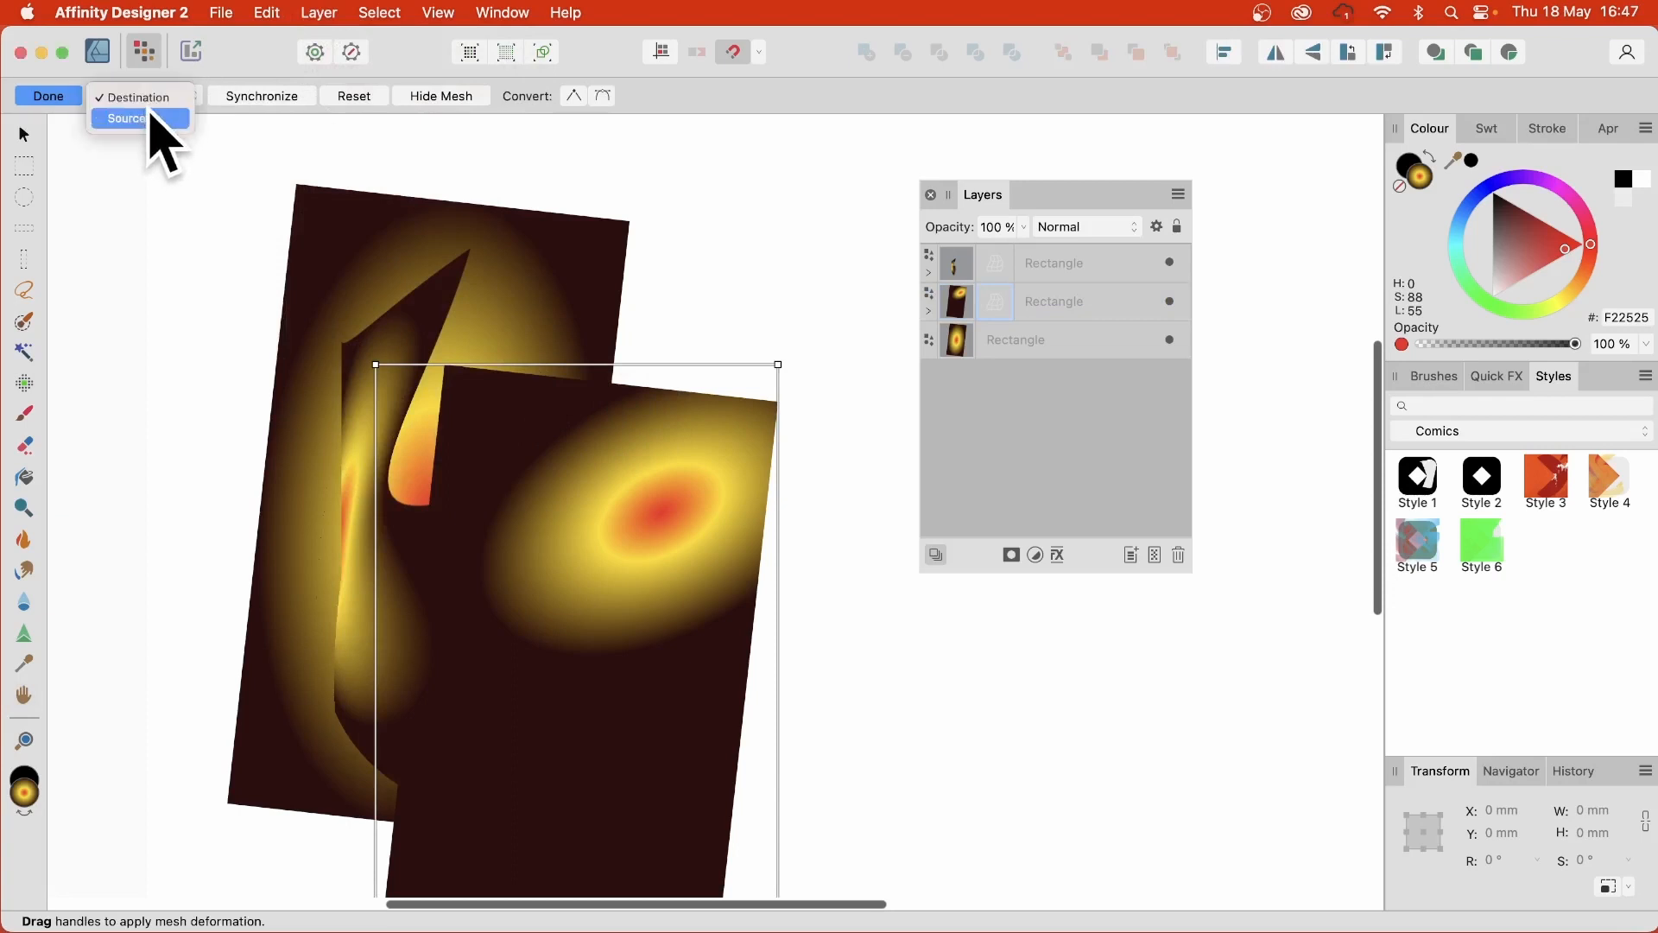
pyautogui.click(159, 121)
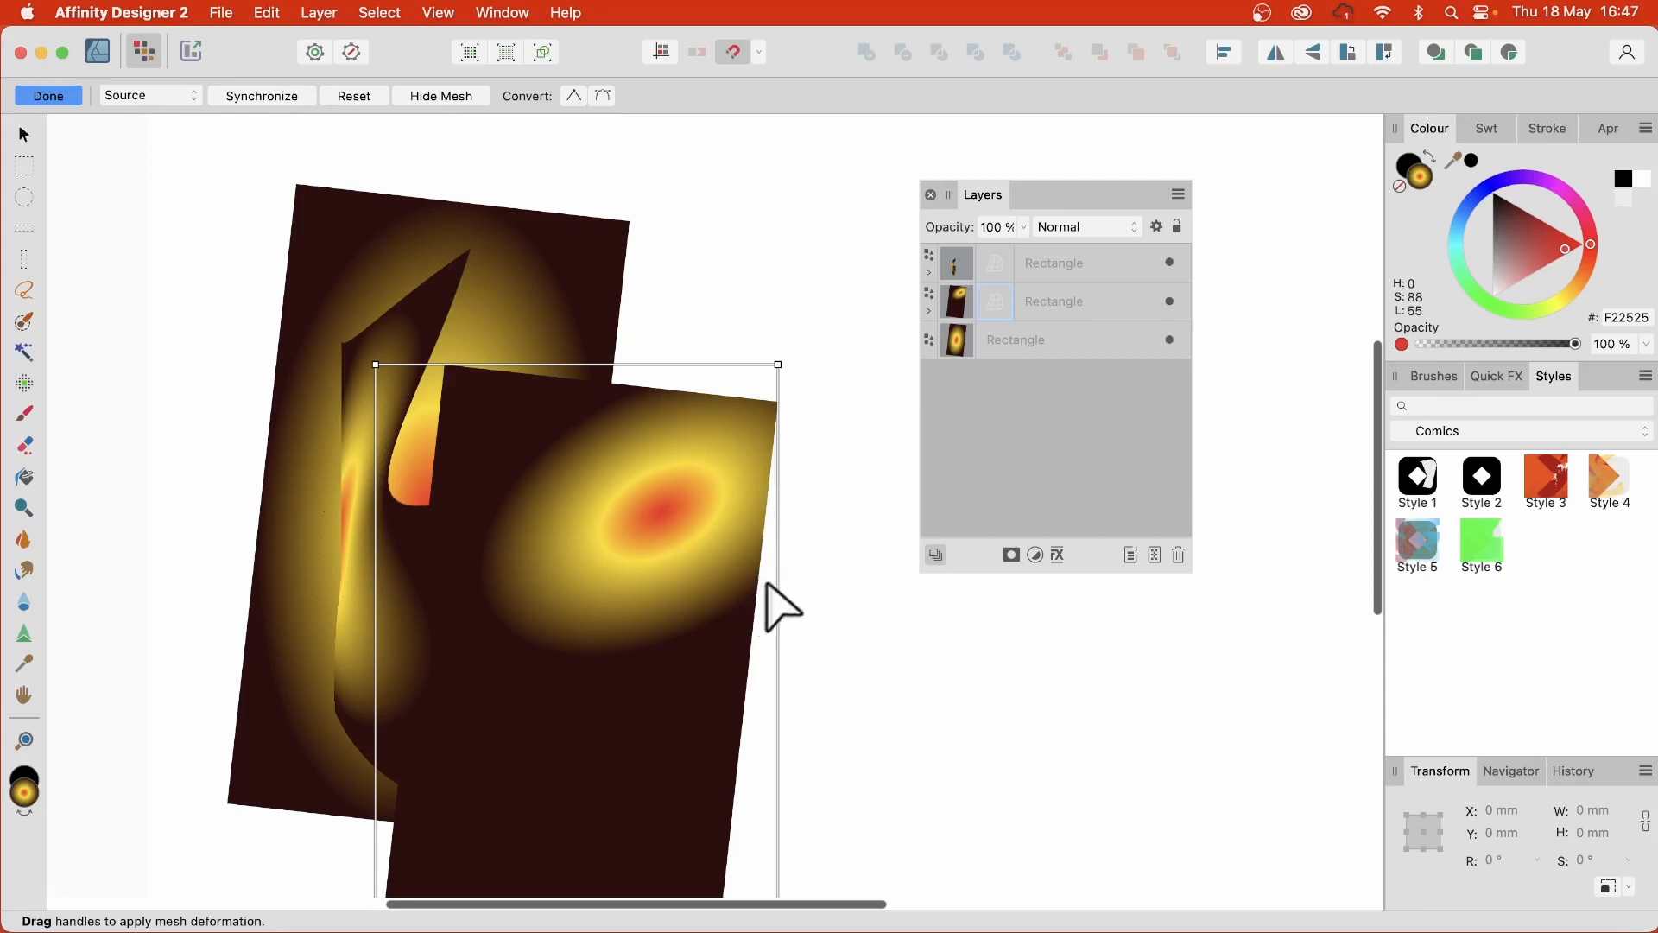
pyautogui.moveTo(775, 587); pyautogui.dragTo(573, 573)
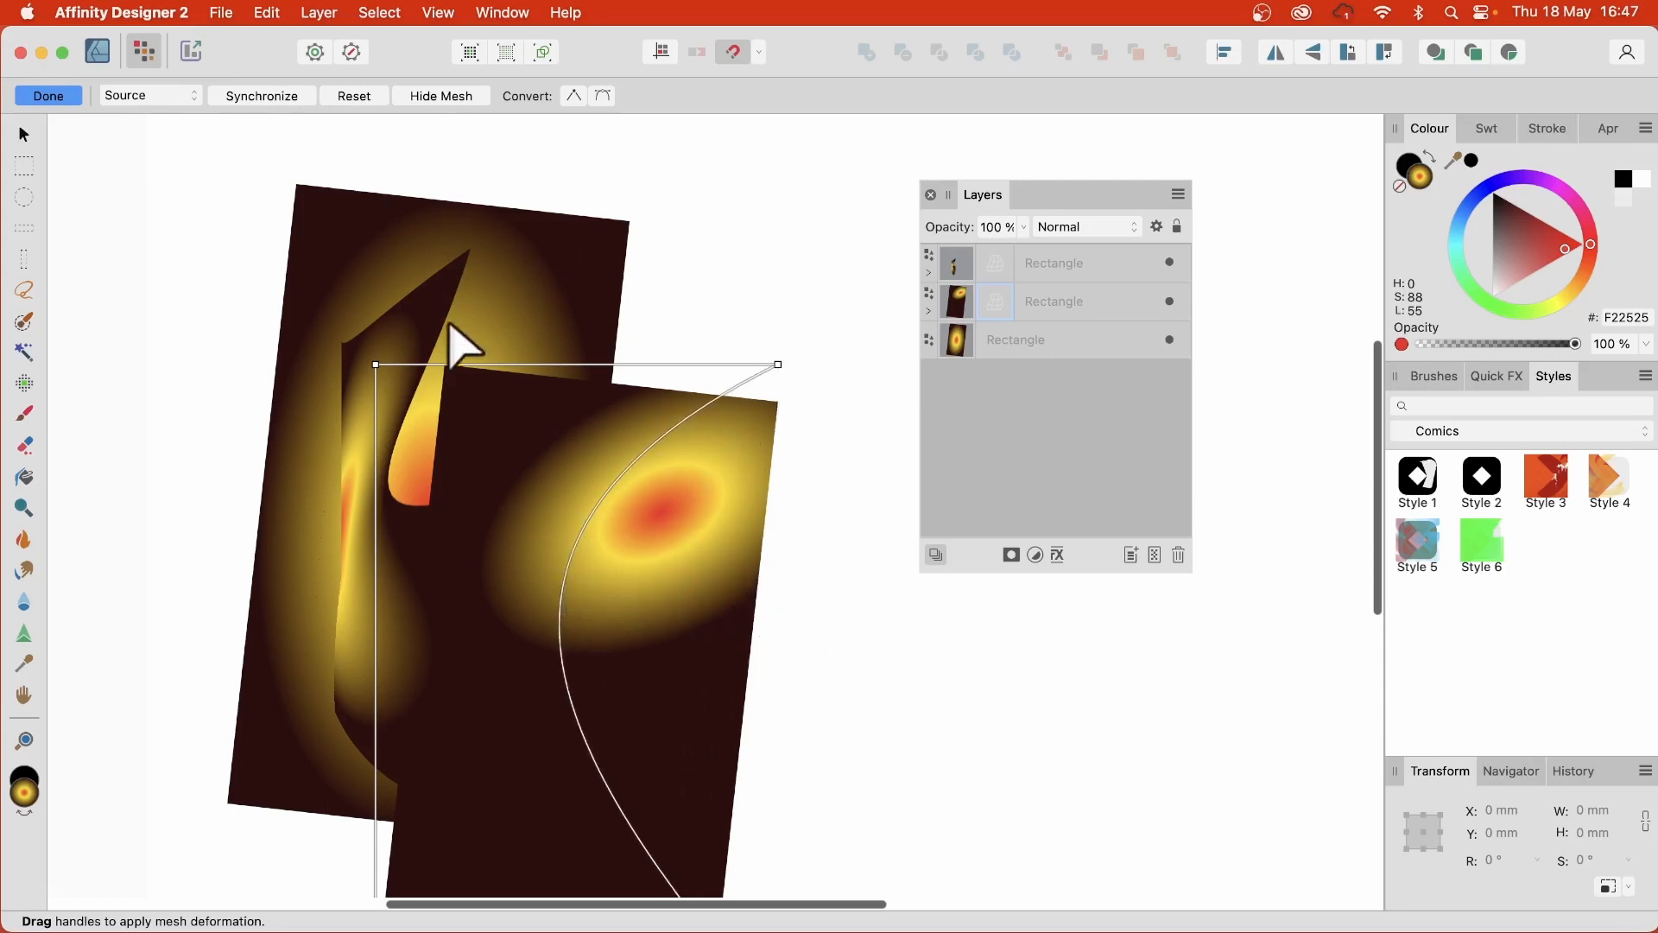
pyautogui.moveTo(518, 368); pyautogui.dragTo(691, 558)
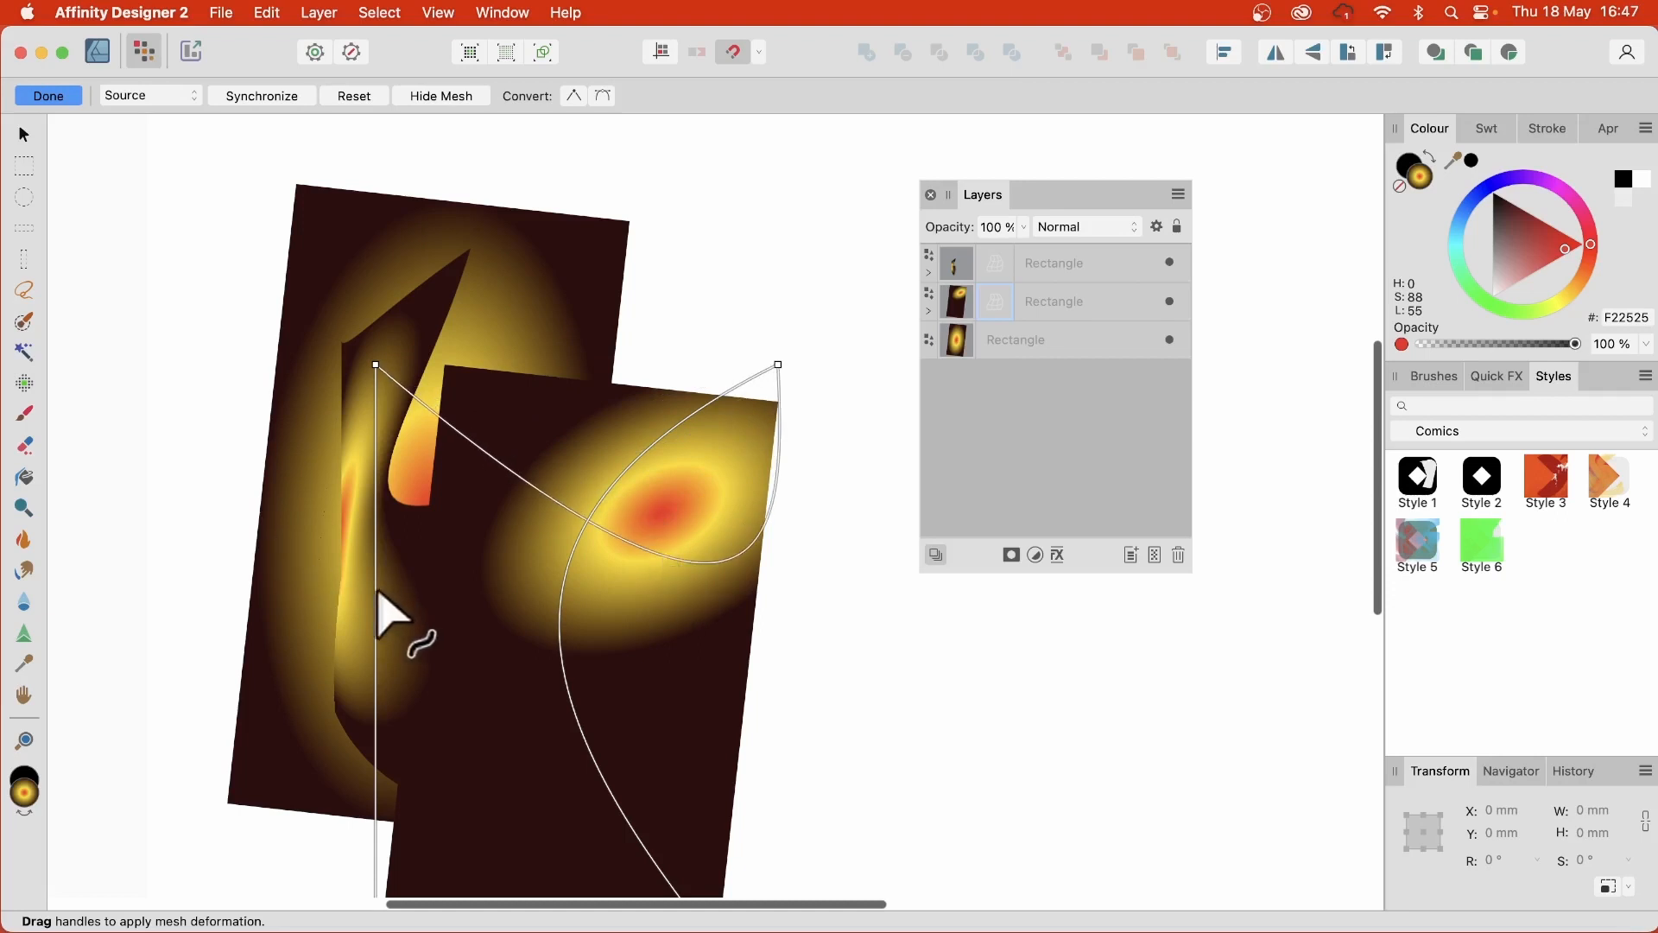
pyautogui.moveTo(377, 596); pyautogui.dragTo(862, 611)
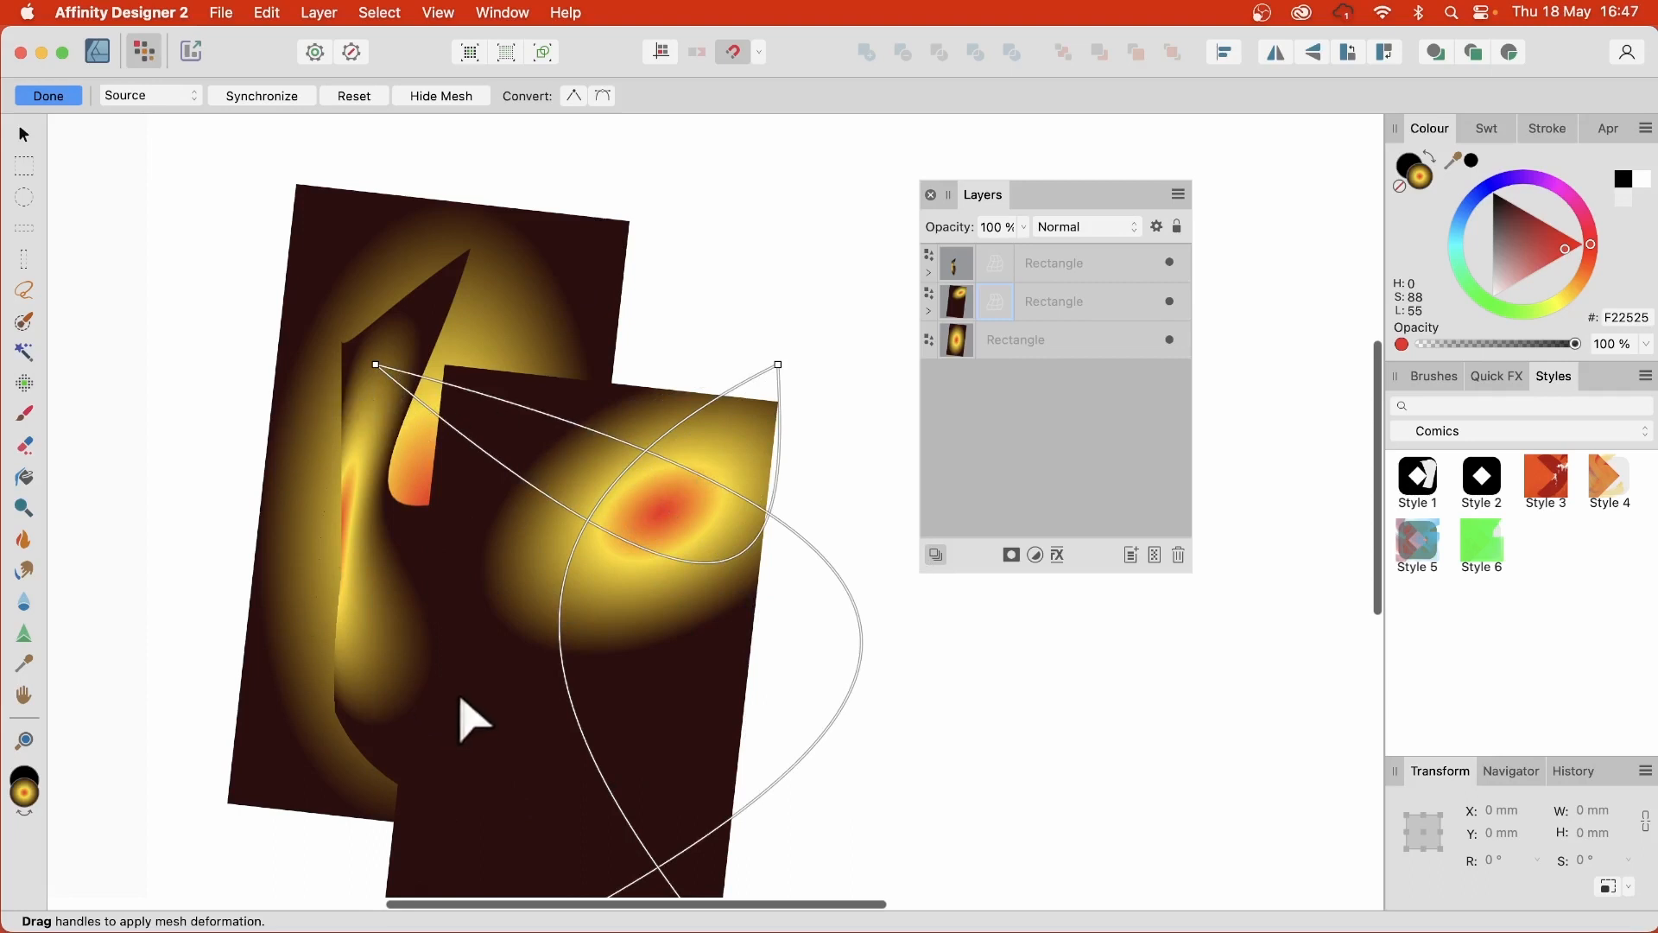
pyautogui.click(52, 97)
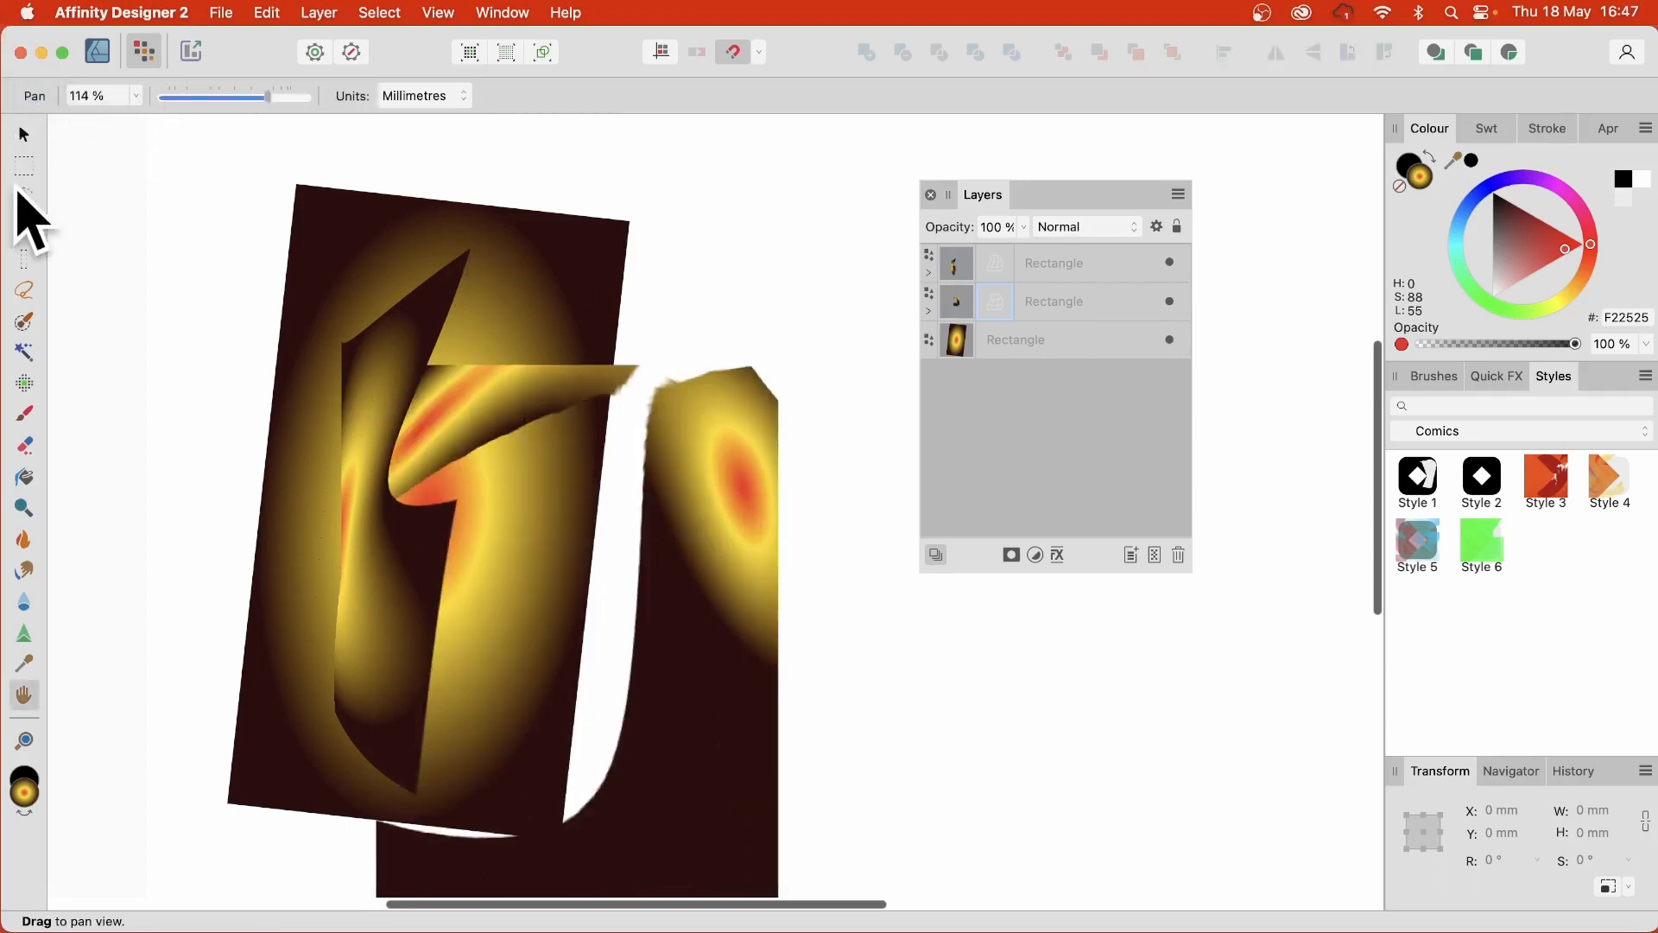
# - Move the warped large rectangle up and slightly right, to about X 179.2 mm, Y 51.3 mm
pyautogui.click(24, 134)
pyautogui.click(769, 548)
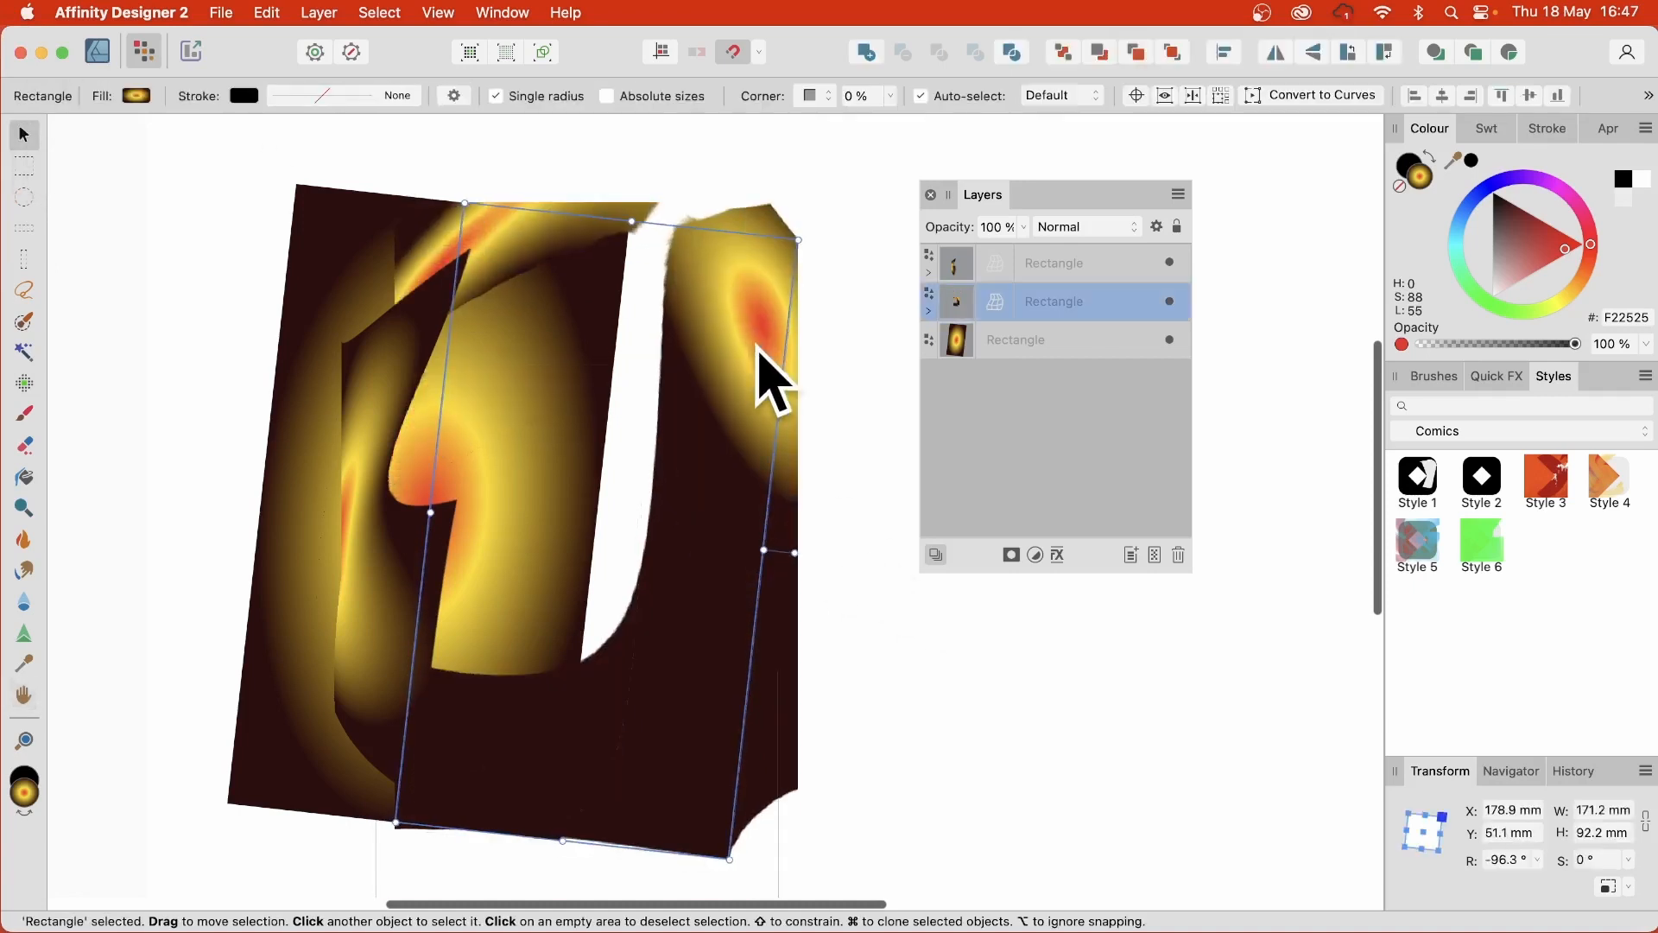
pyautogui.moveTo(756, 346); pyautogui.dragTo(759, 345)
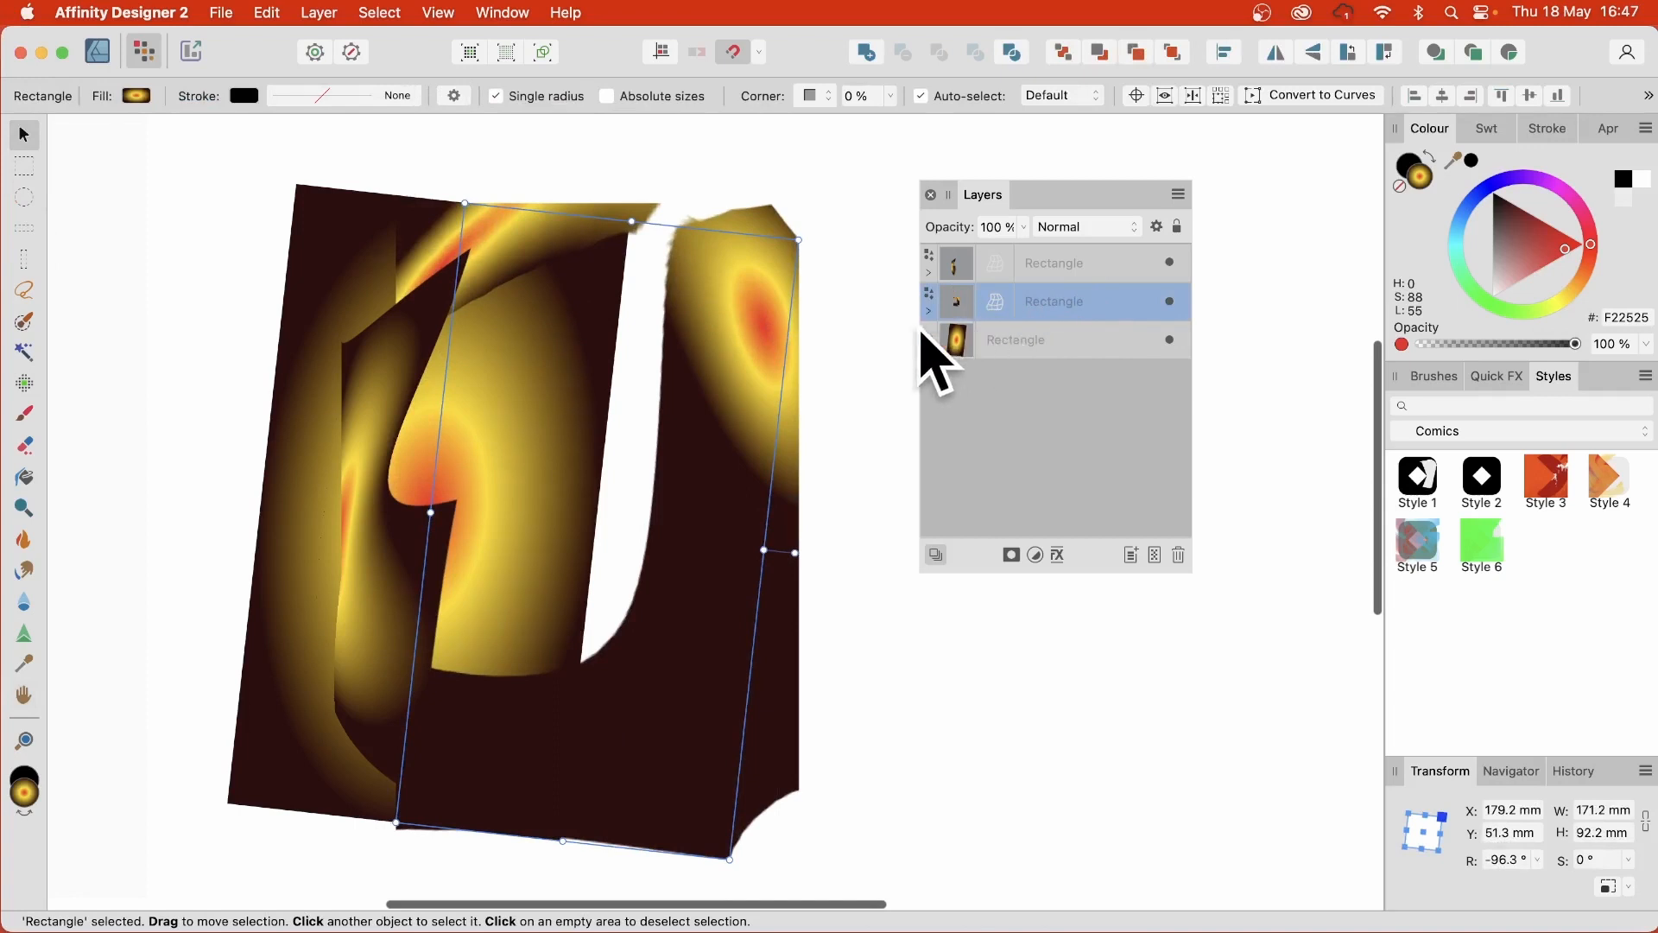
# - Expand the moved rectangle's layer and toggle its nested Mesh Warp off and on to compare the result
pyautogui.click(929, 310)
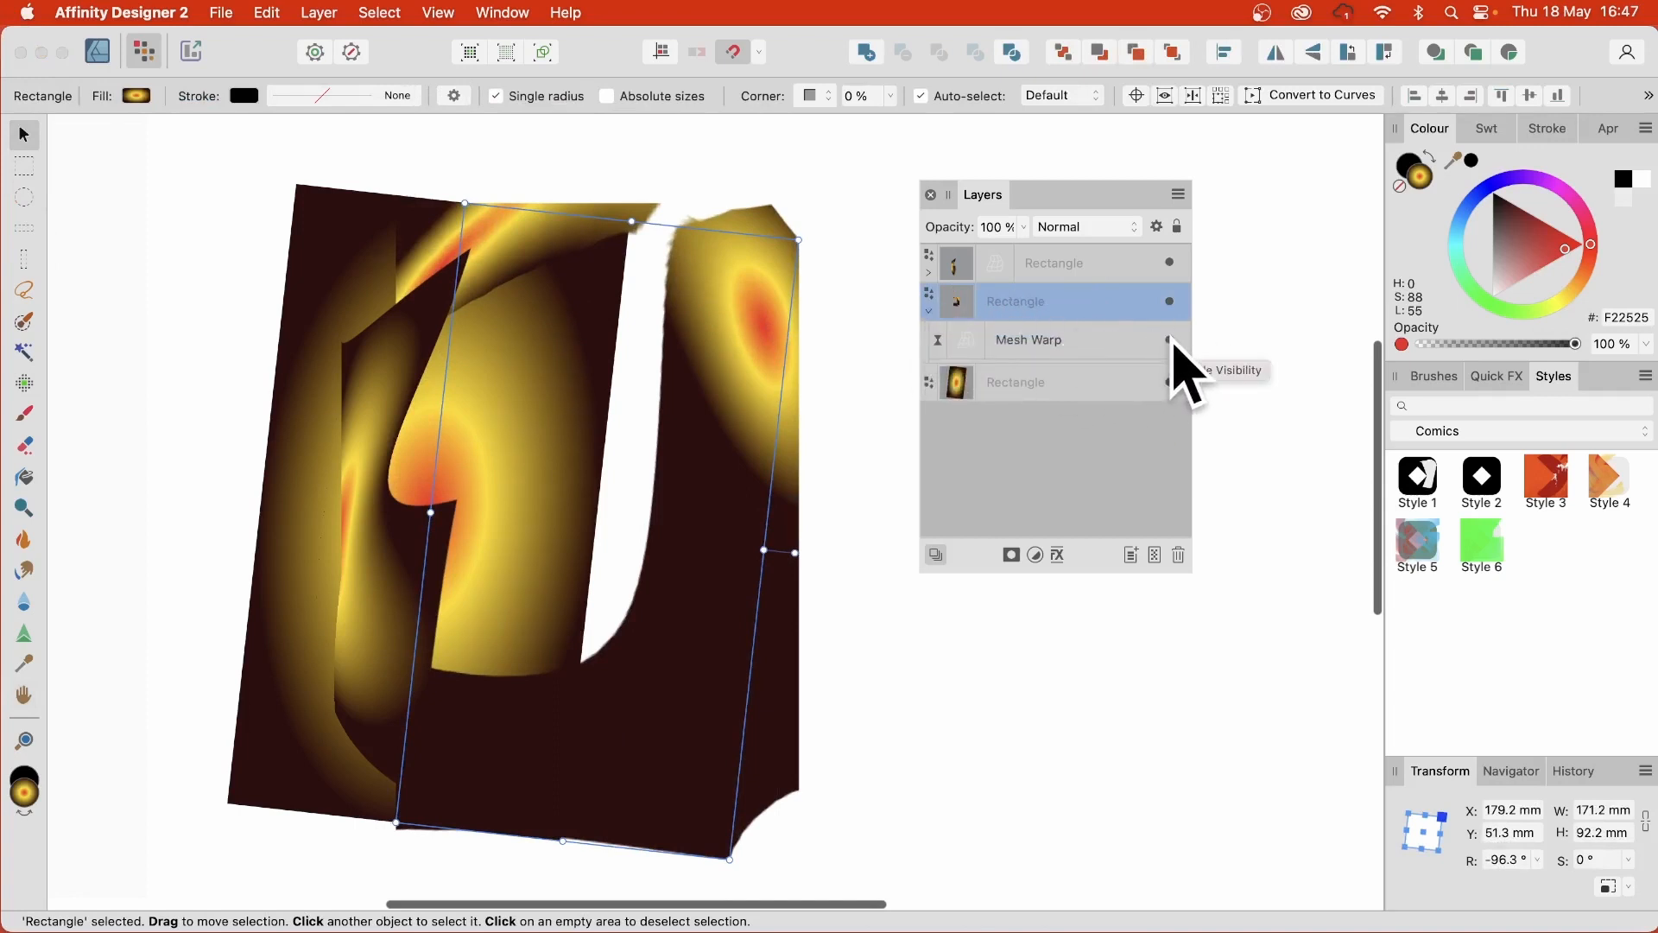
pyautogui.click(1170, 339)
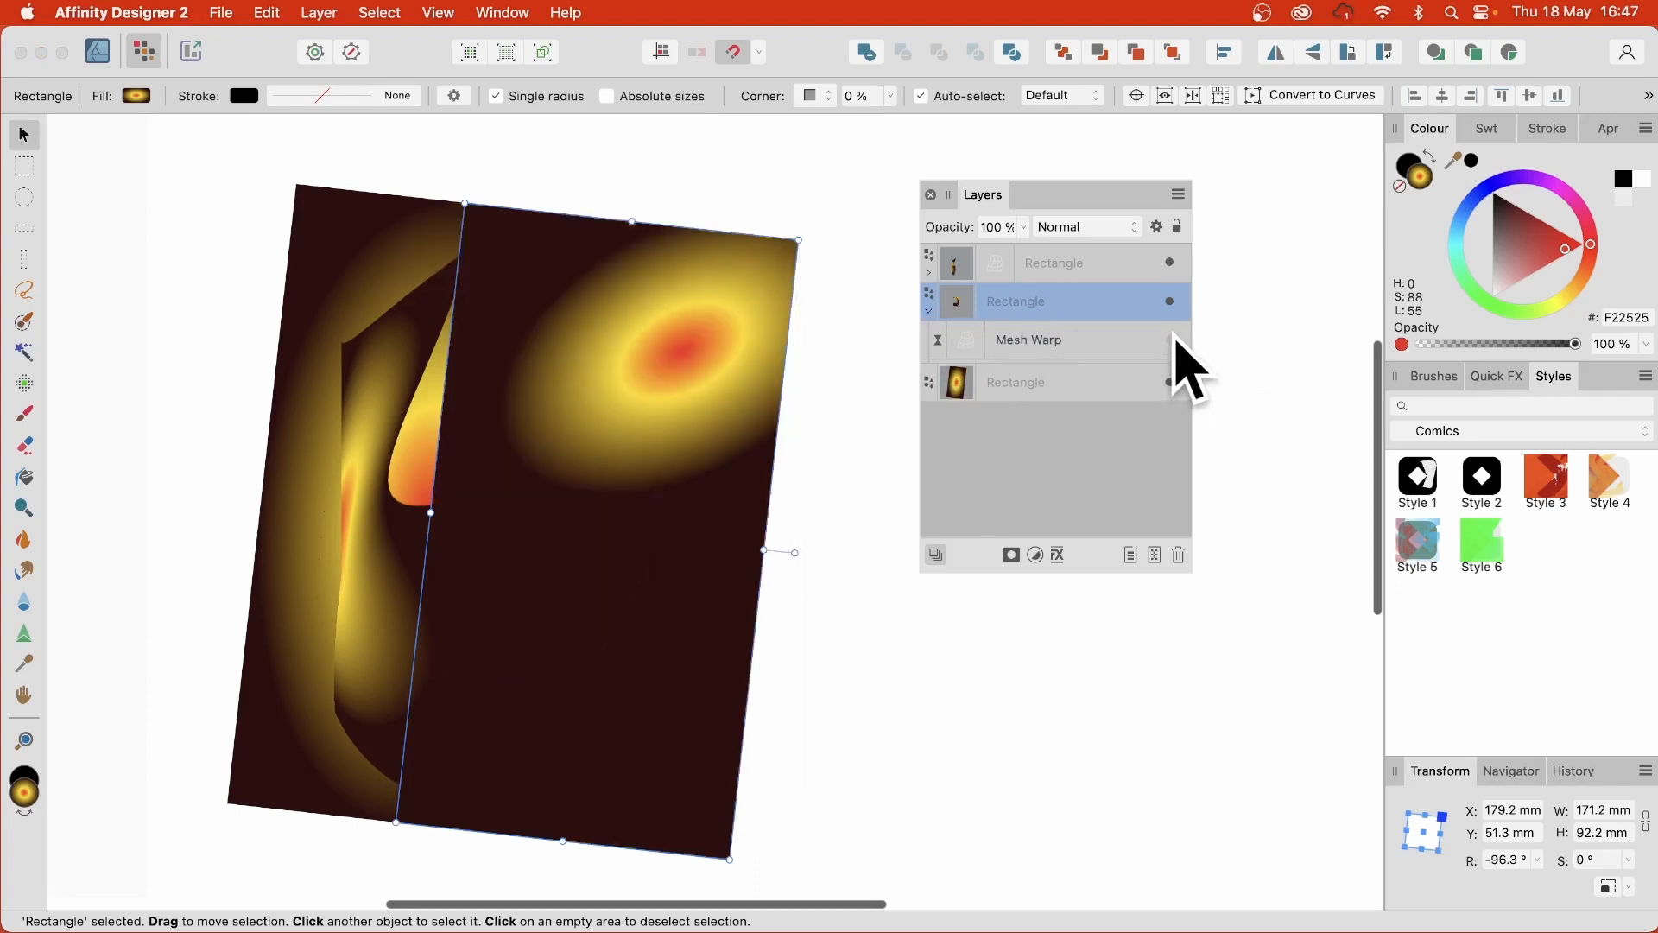
pyautogui.rightClick(1172, 341)
pyautogui.click(1116, 347)
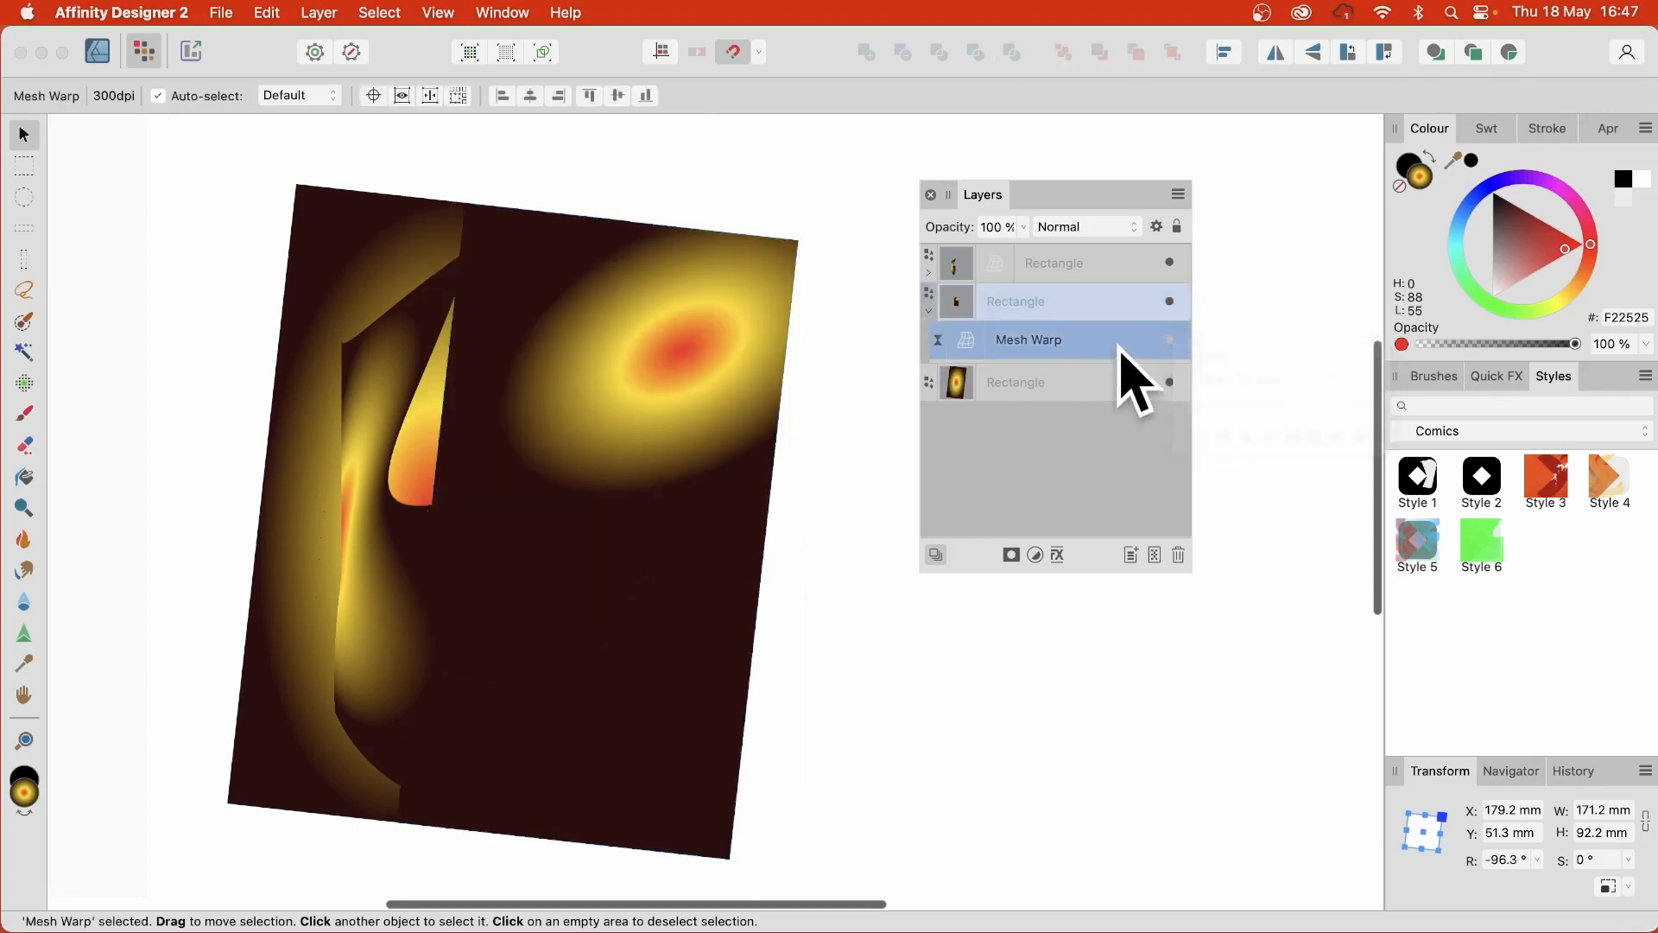
pyautogui.click(1171, 340)
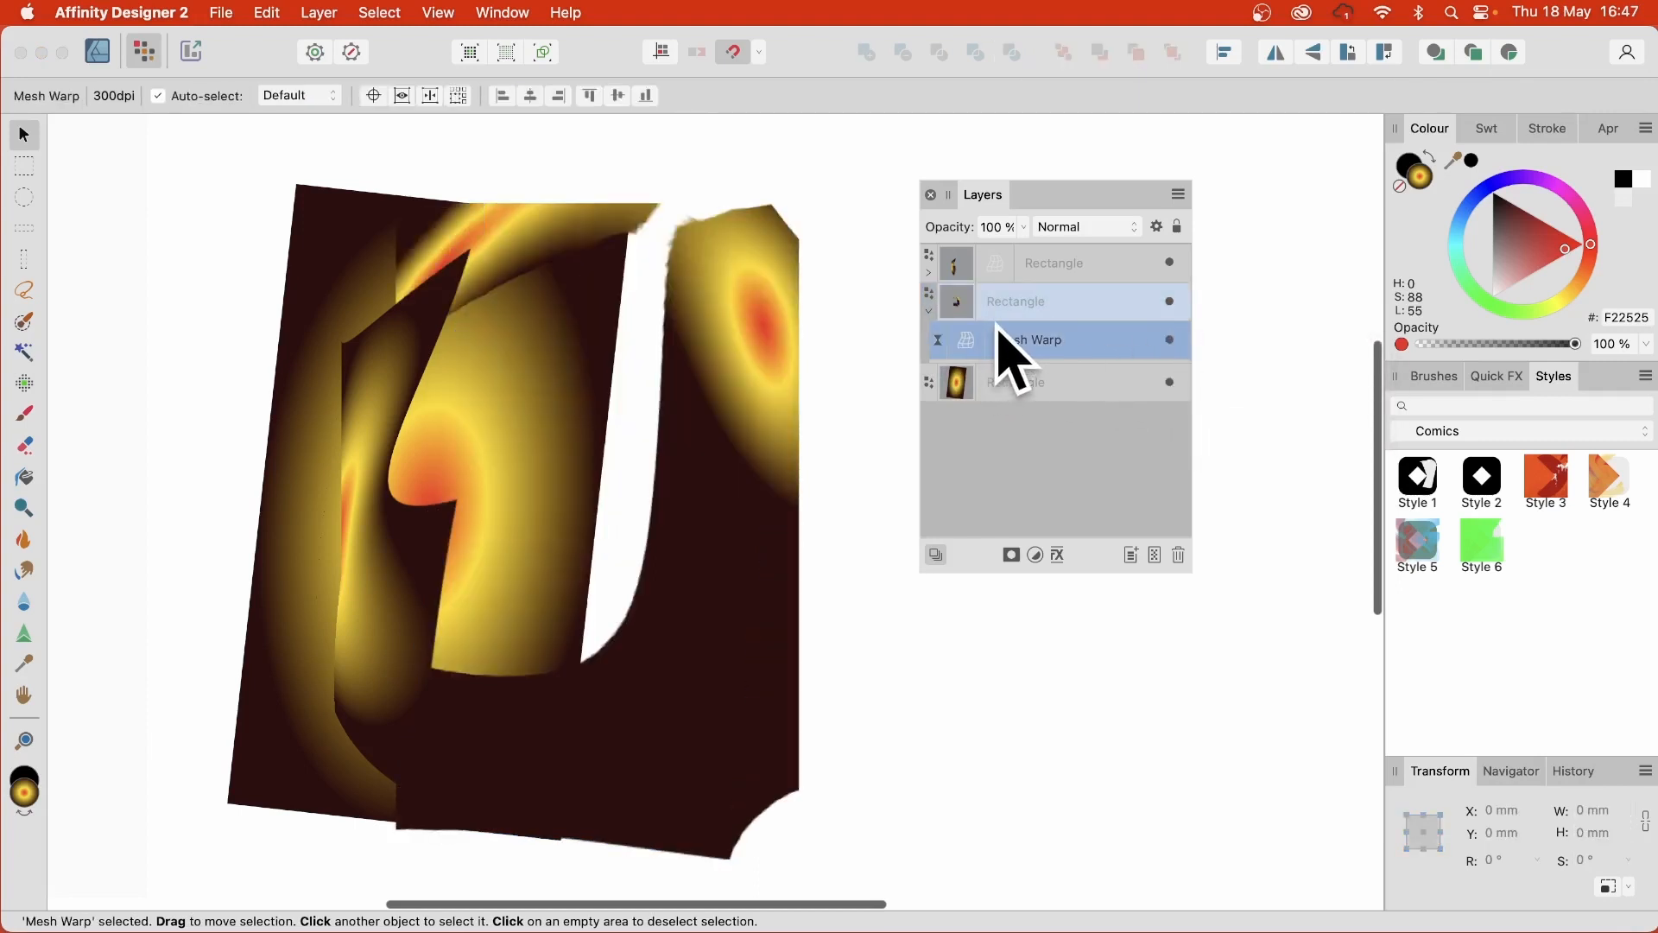
# - Reopen the nested Mesh Warp in Destination mode, bulge its right edge far outward, bend its left edge inward, and apply the changes
pyautogui.rightClick(967, 342)
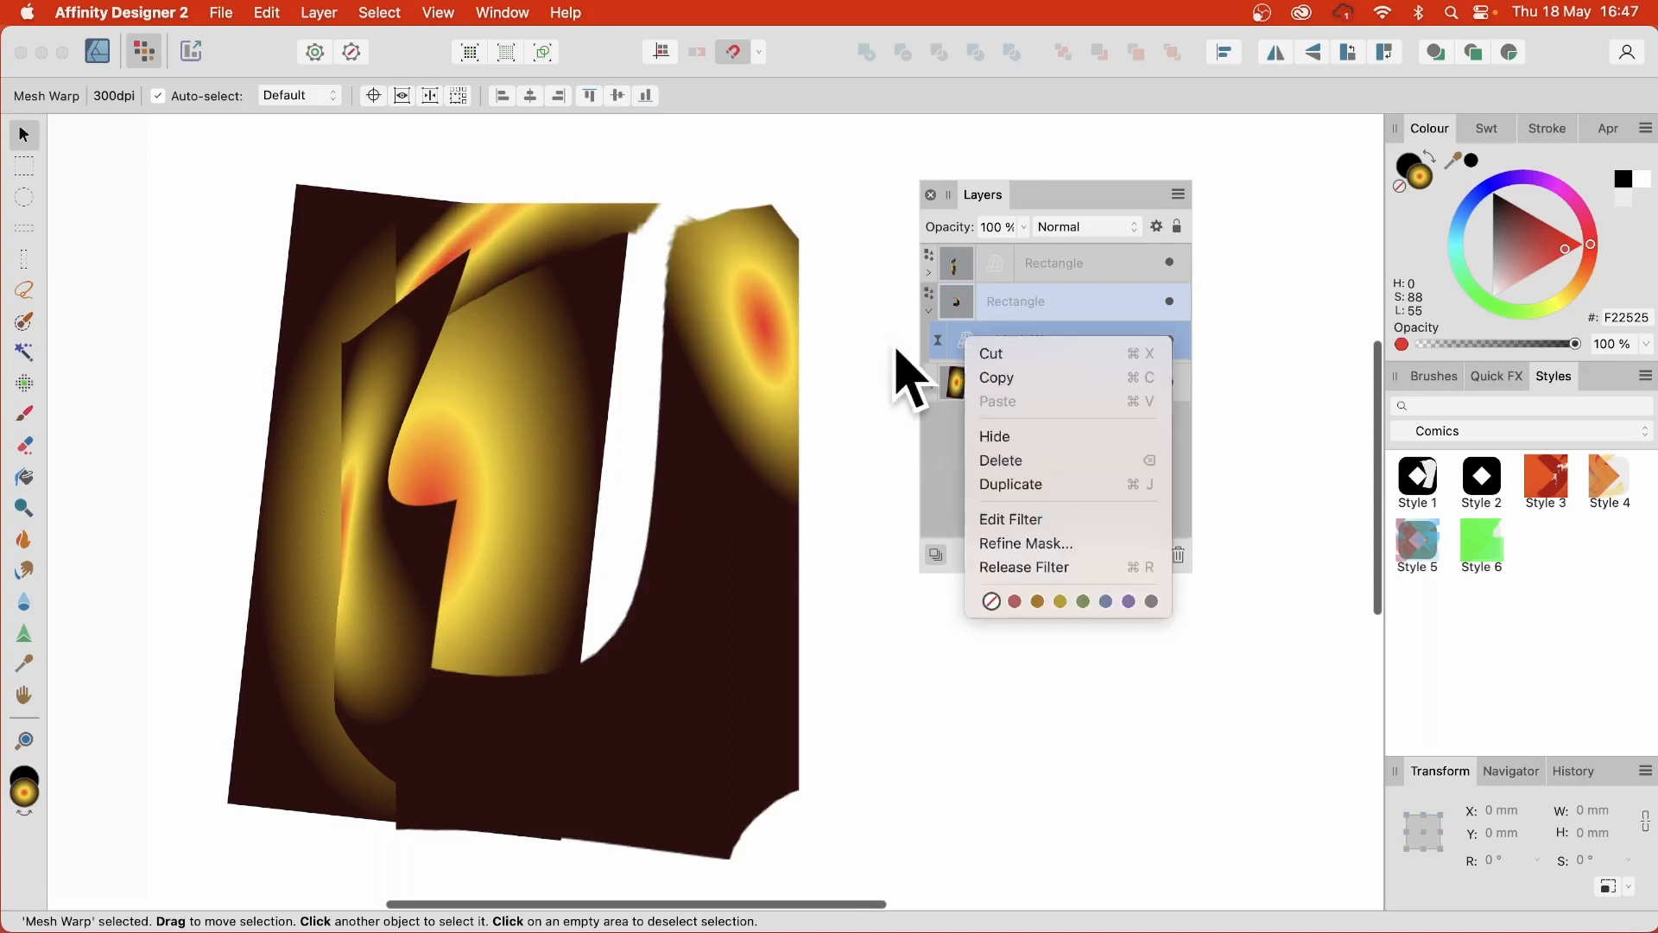
pyautogui.click(937, 341)
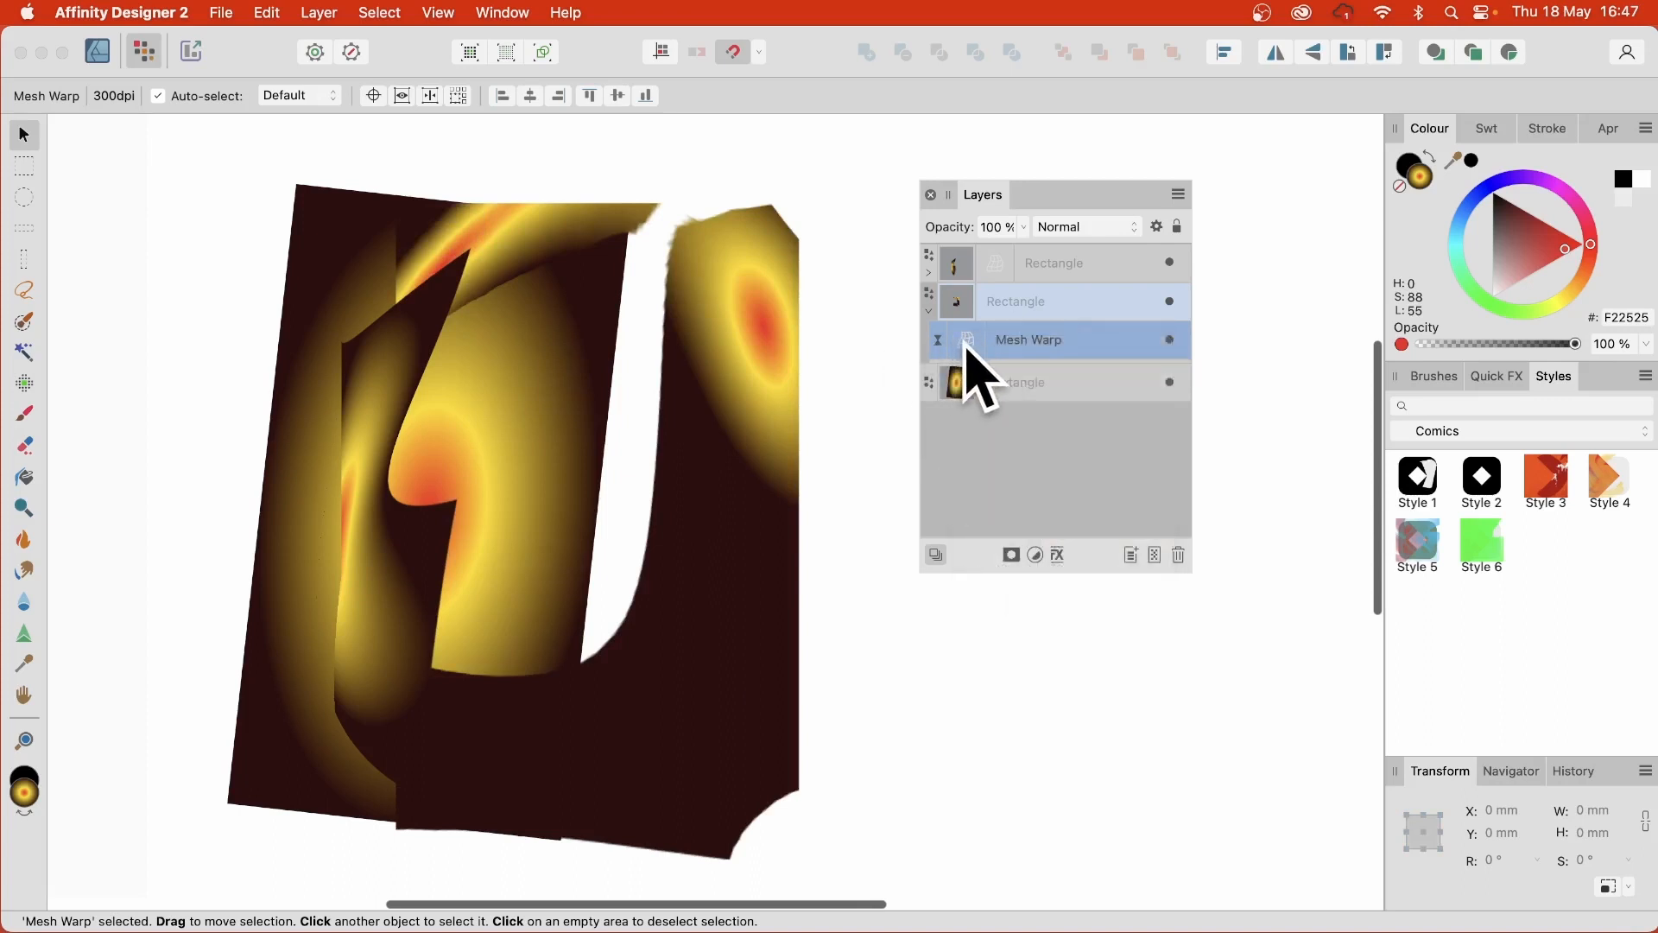
pyautogui.doubleClick(967, 342)
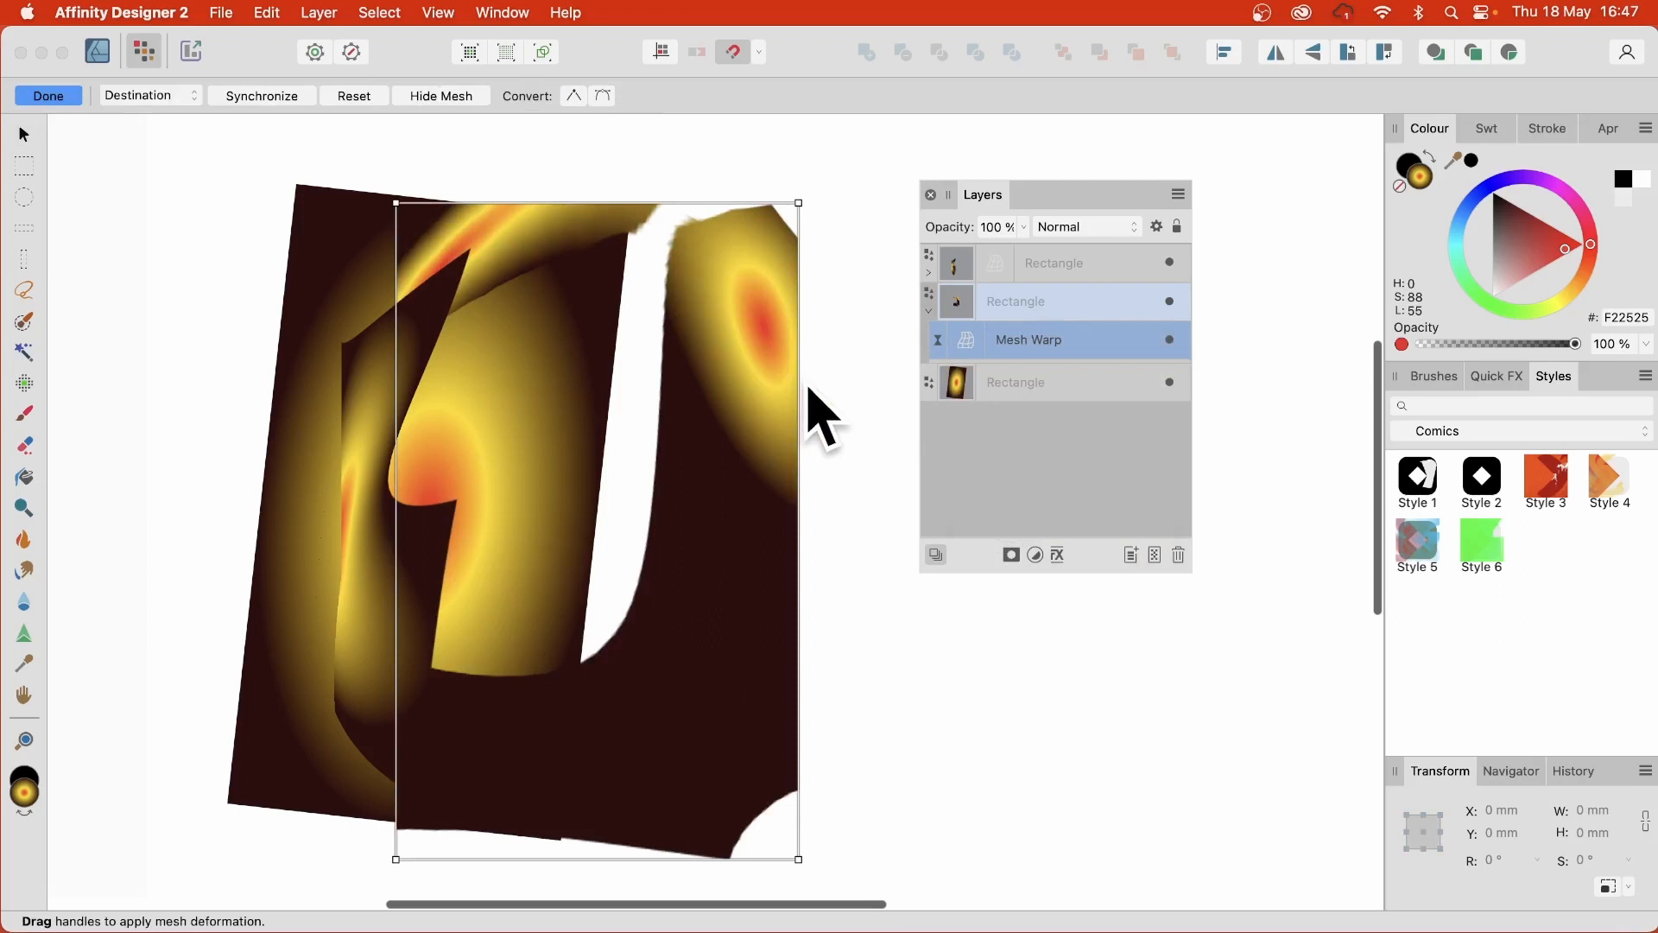
pyautogui.moveTo(799, 404); pyautogui.dragTo(1192, 406)
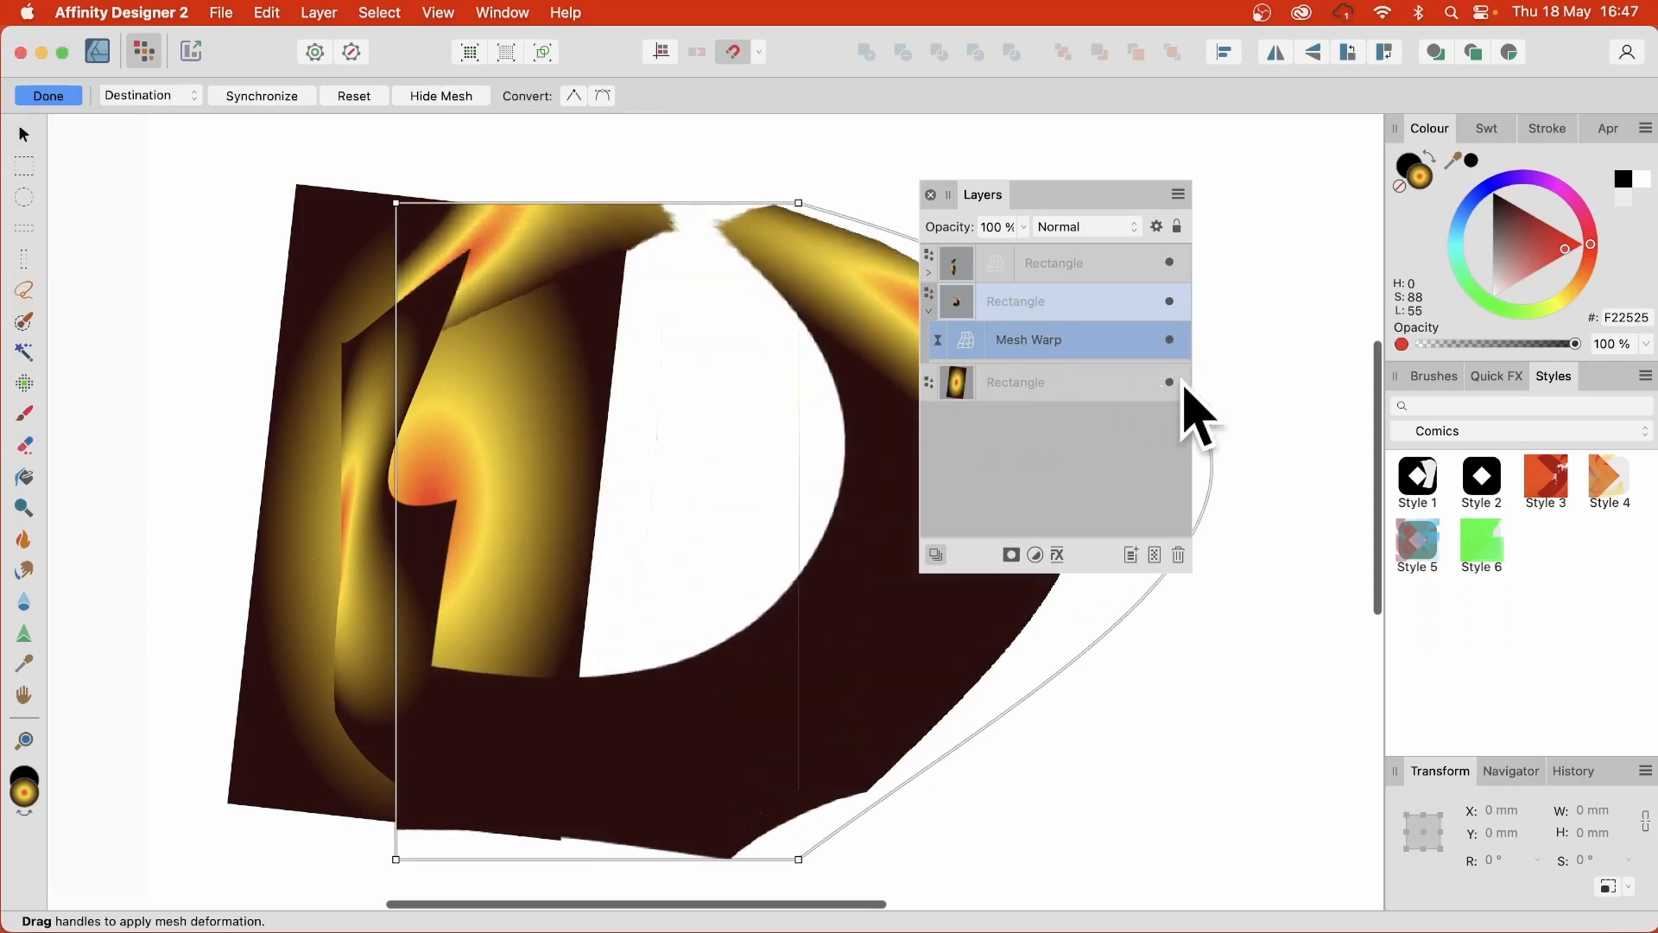
pyautogui.moveTo(393, 426); pyautogui.dragTo(648, 416)
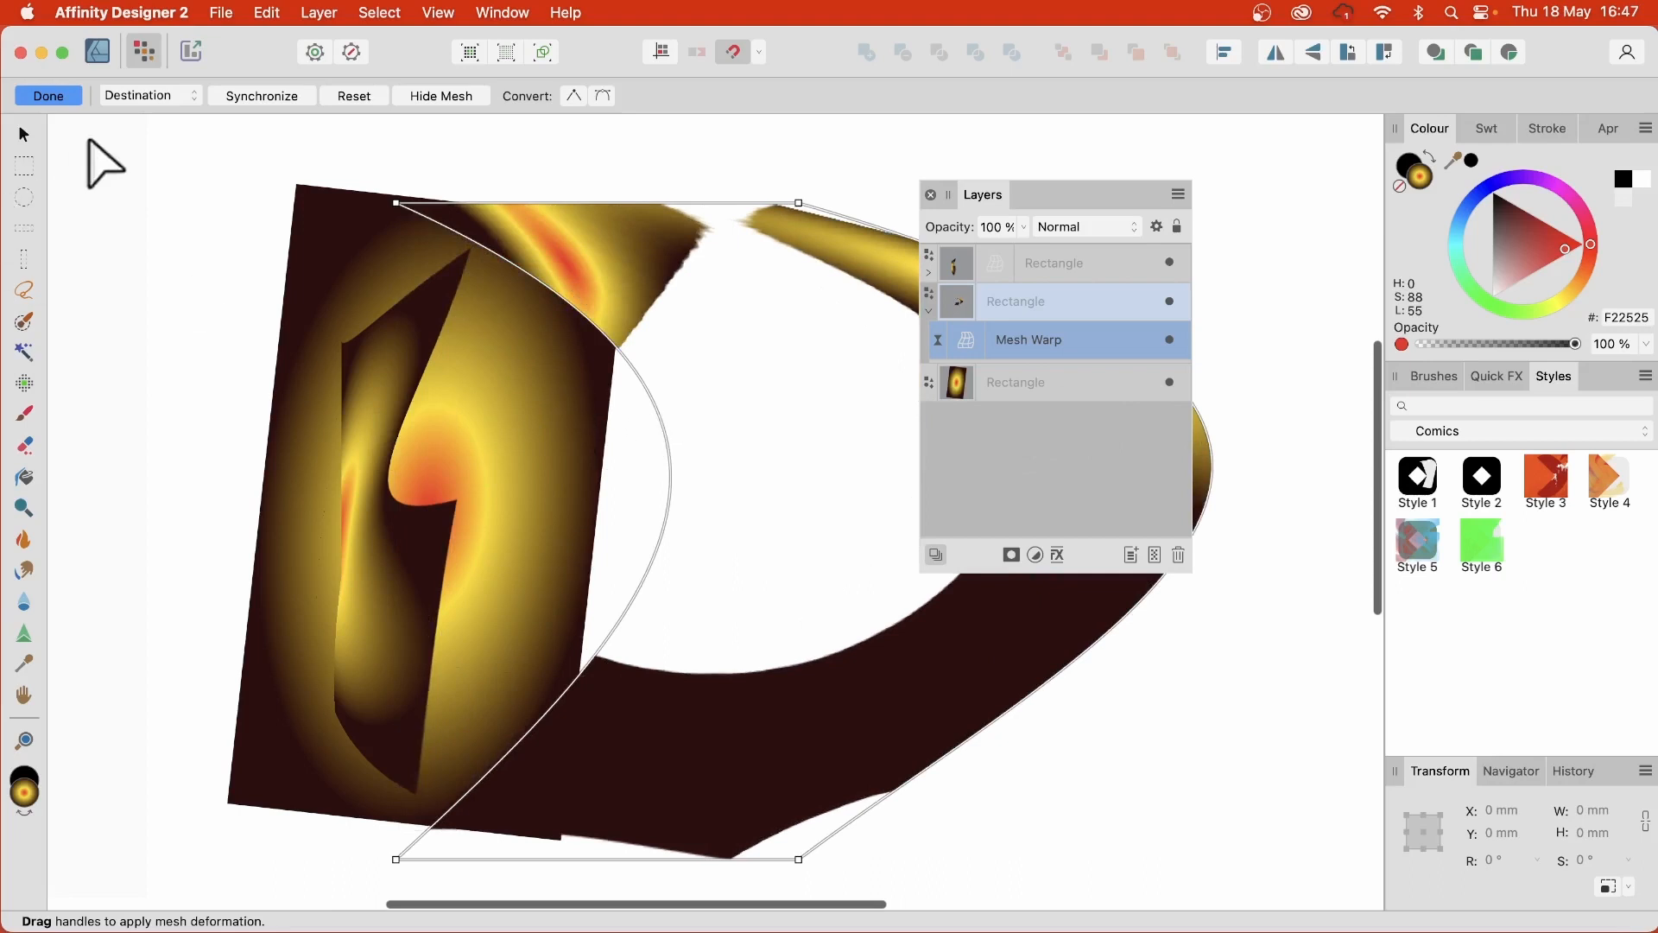
pyautogui.click(45, 99)
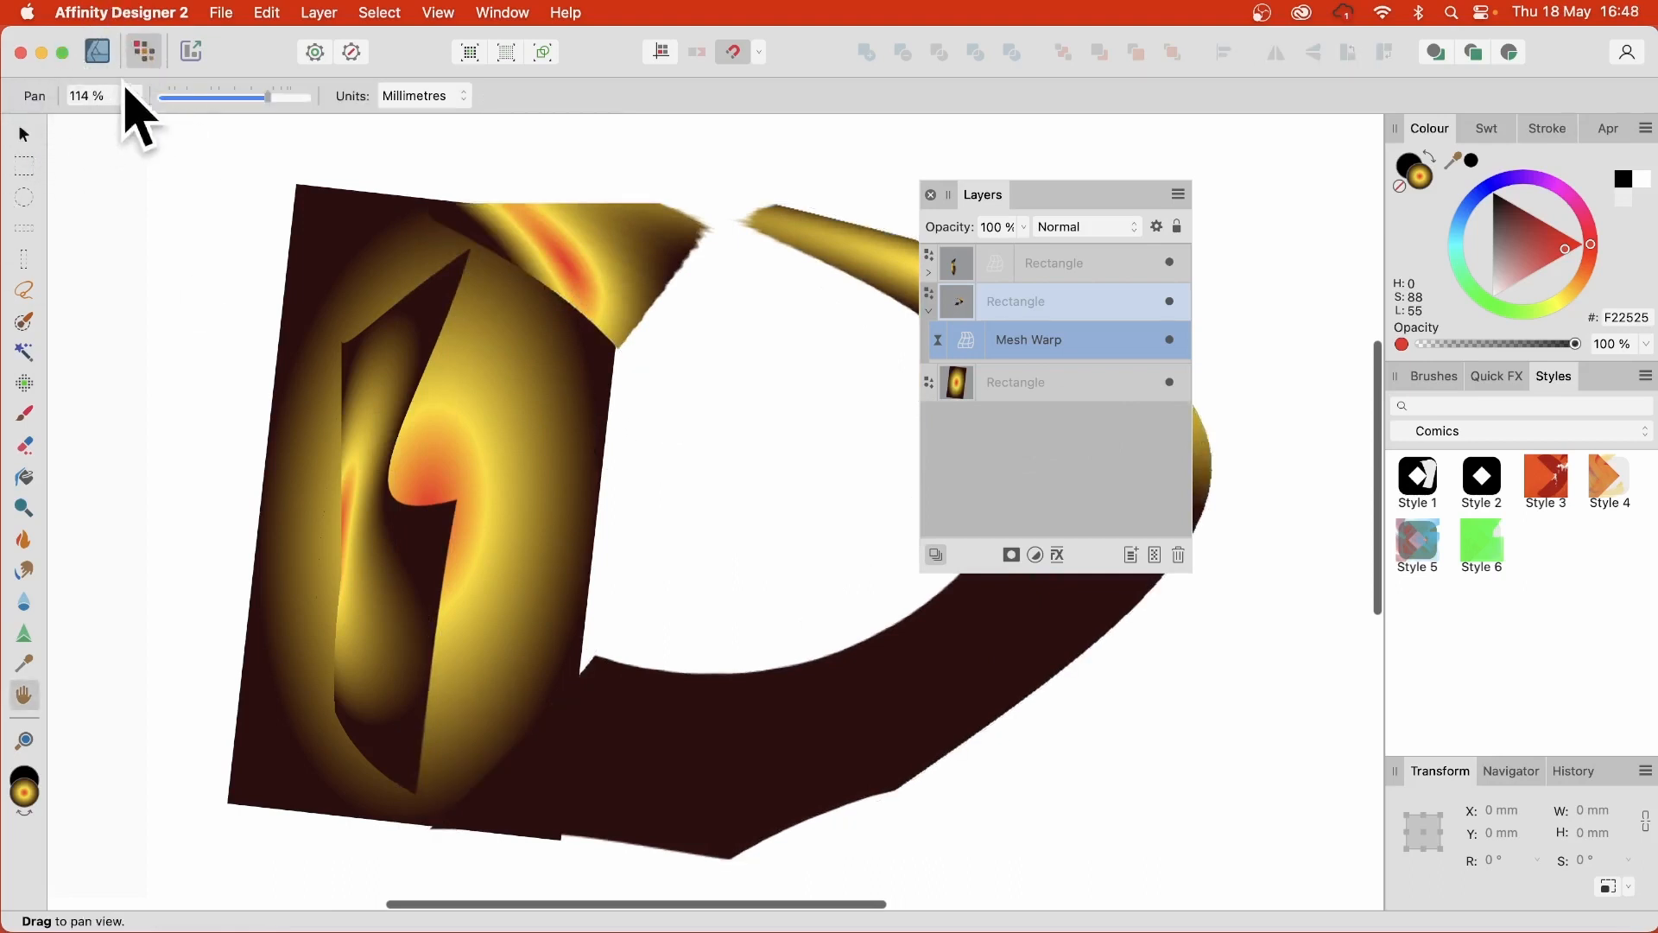
# - Return to the Designer persona, select the unwarped tilted gradient rectangle, and move it left and slightly up
pyautogui.click(98, 52)
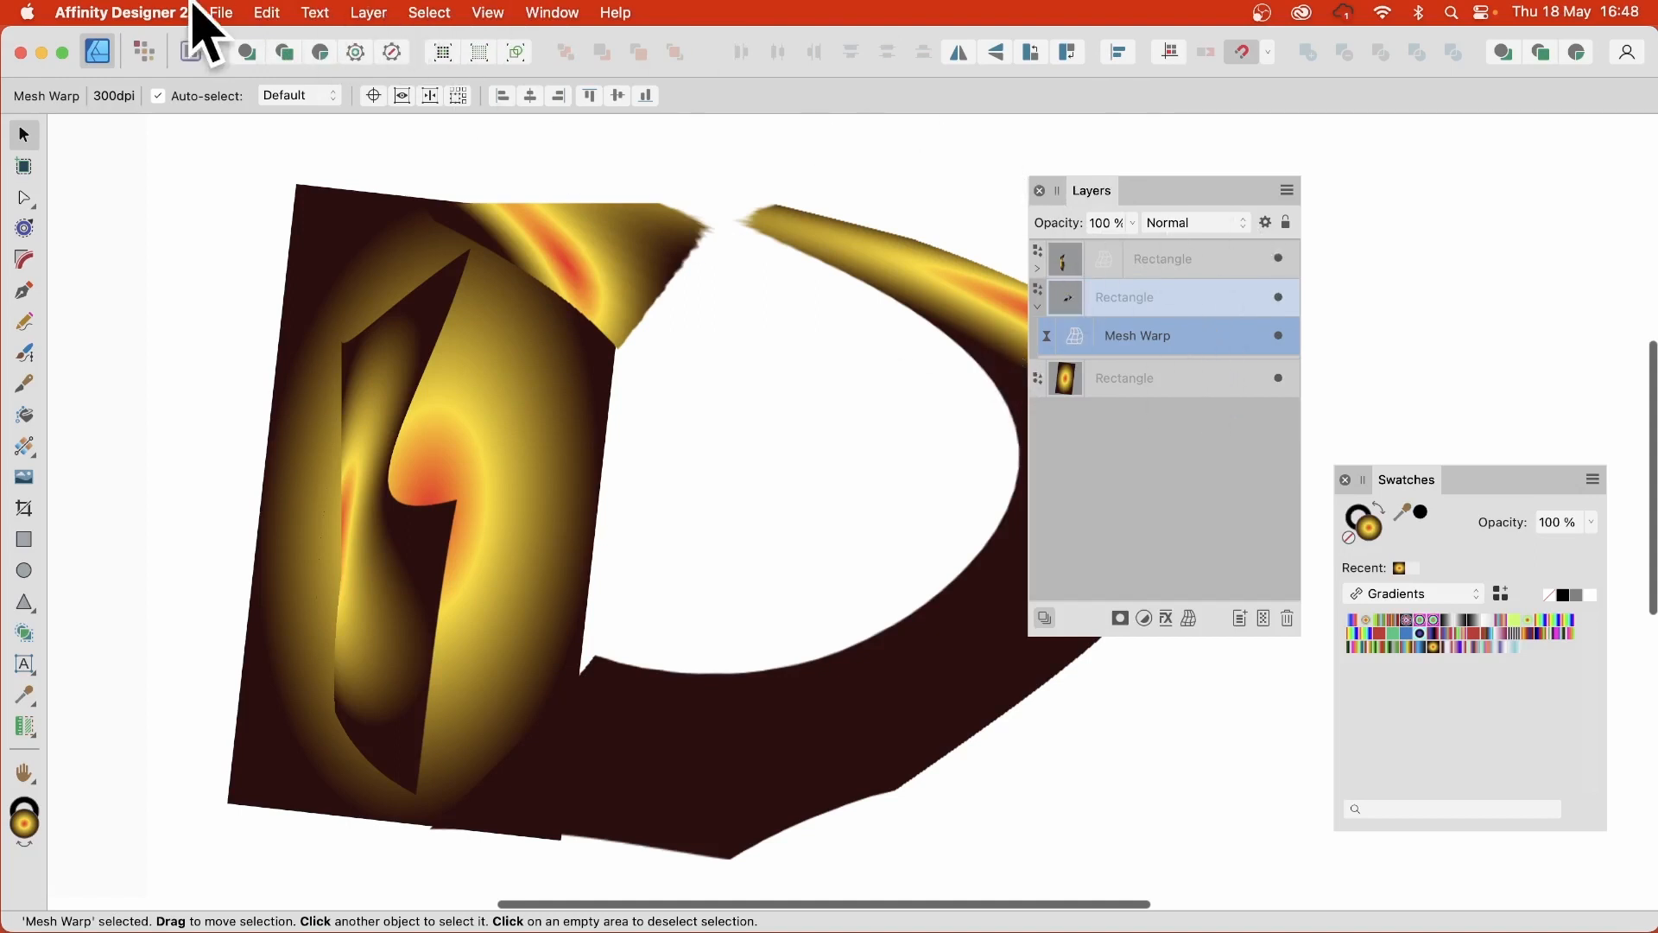
pyautogui.click(220, 13)
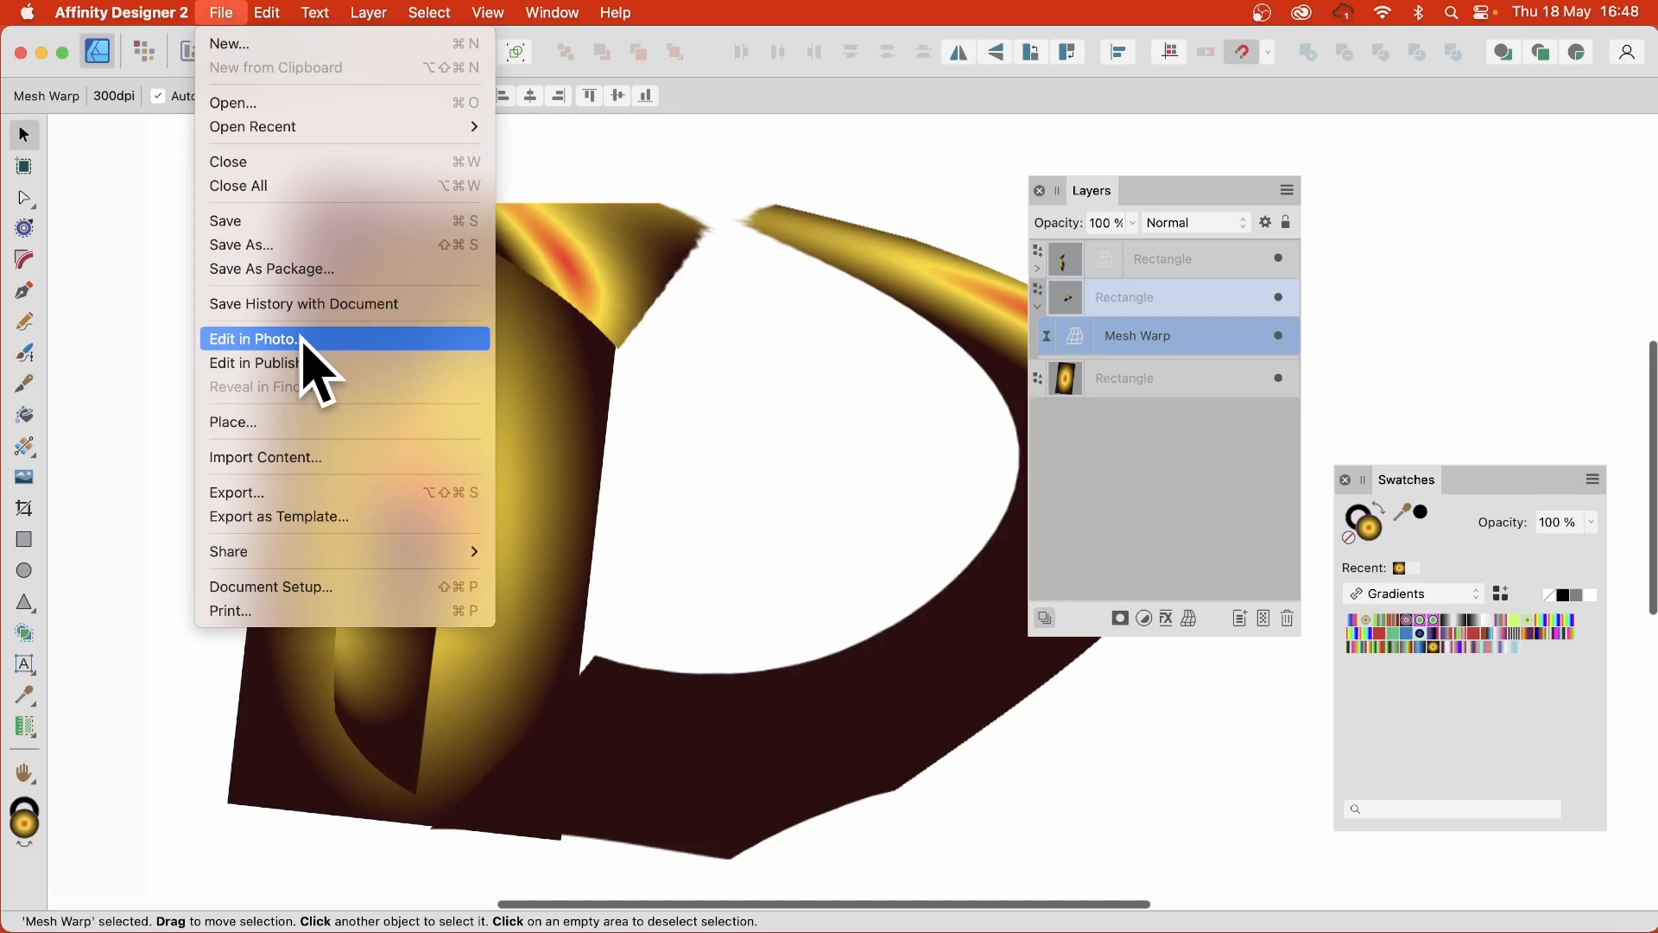
pyautogui.click(1221, 479)
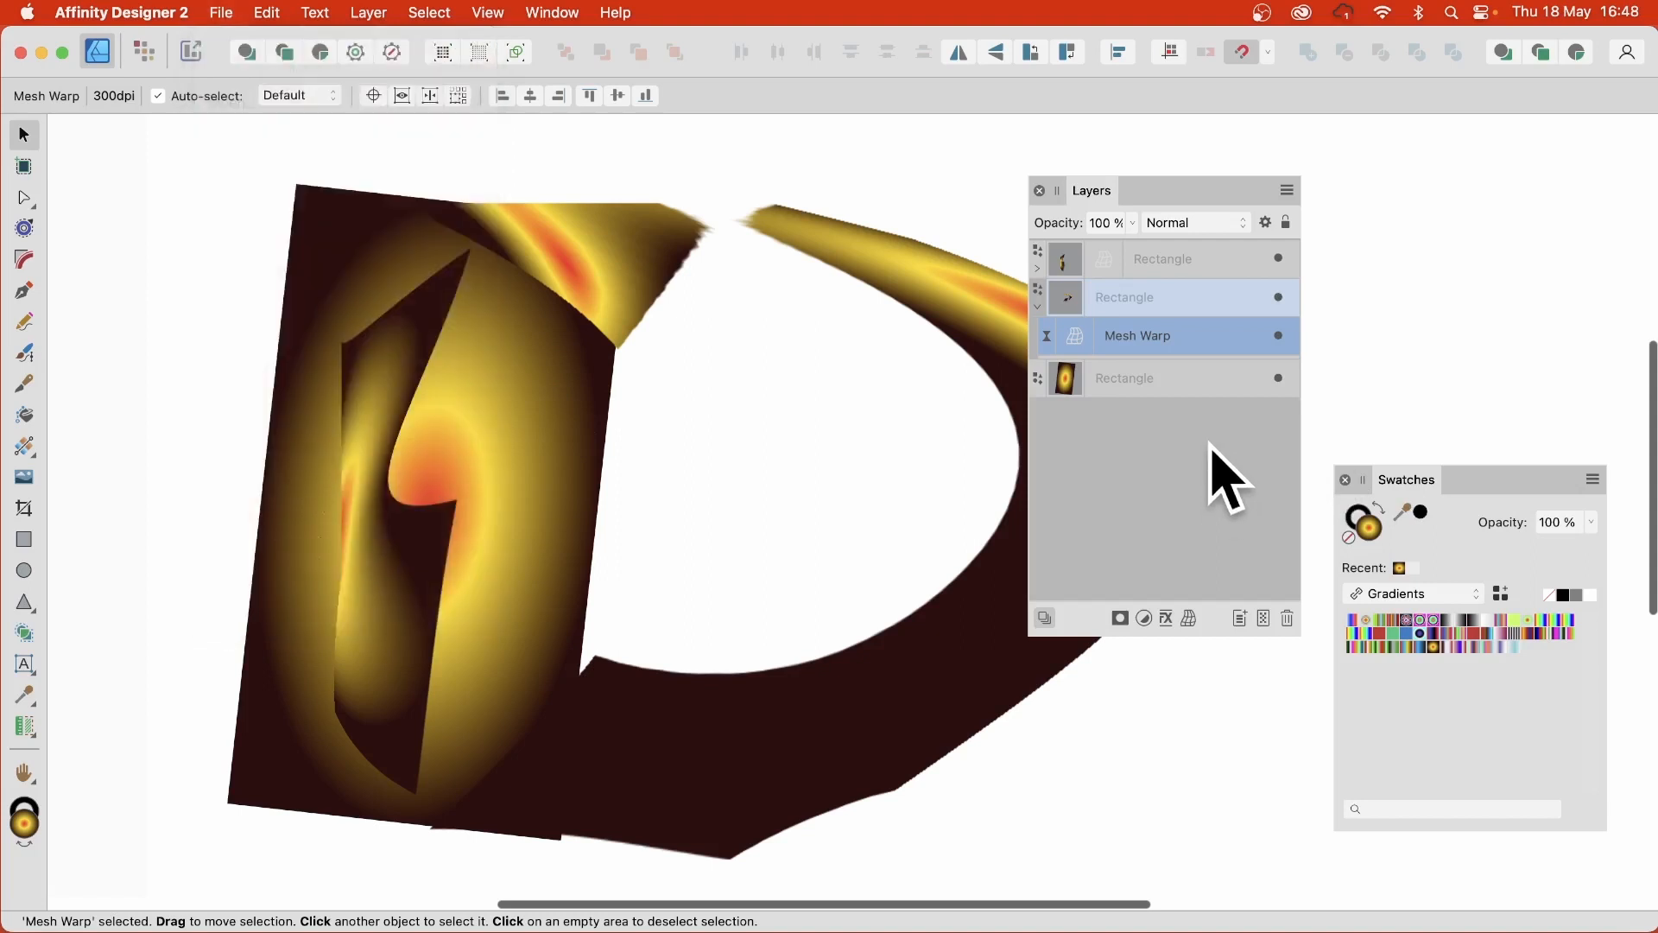
pyautogui.click(1158, 381)
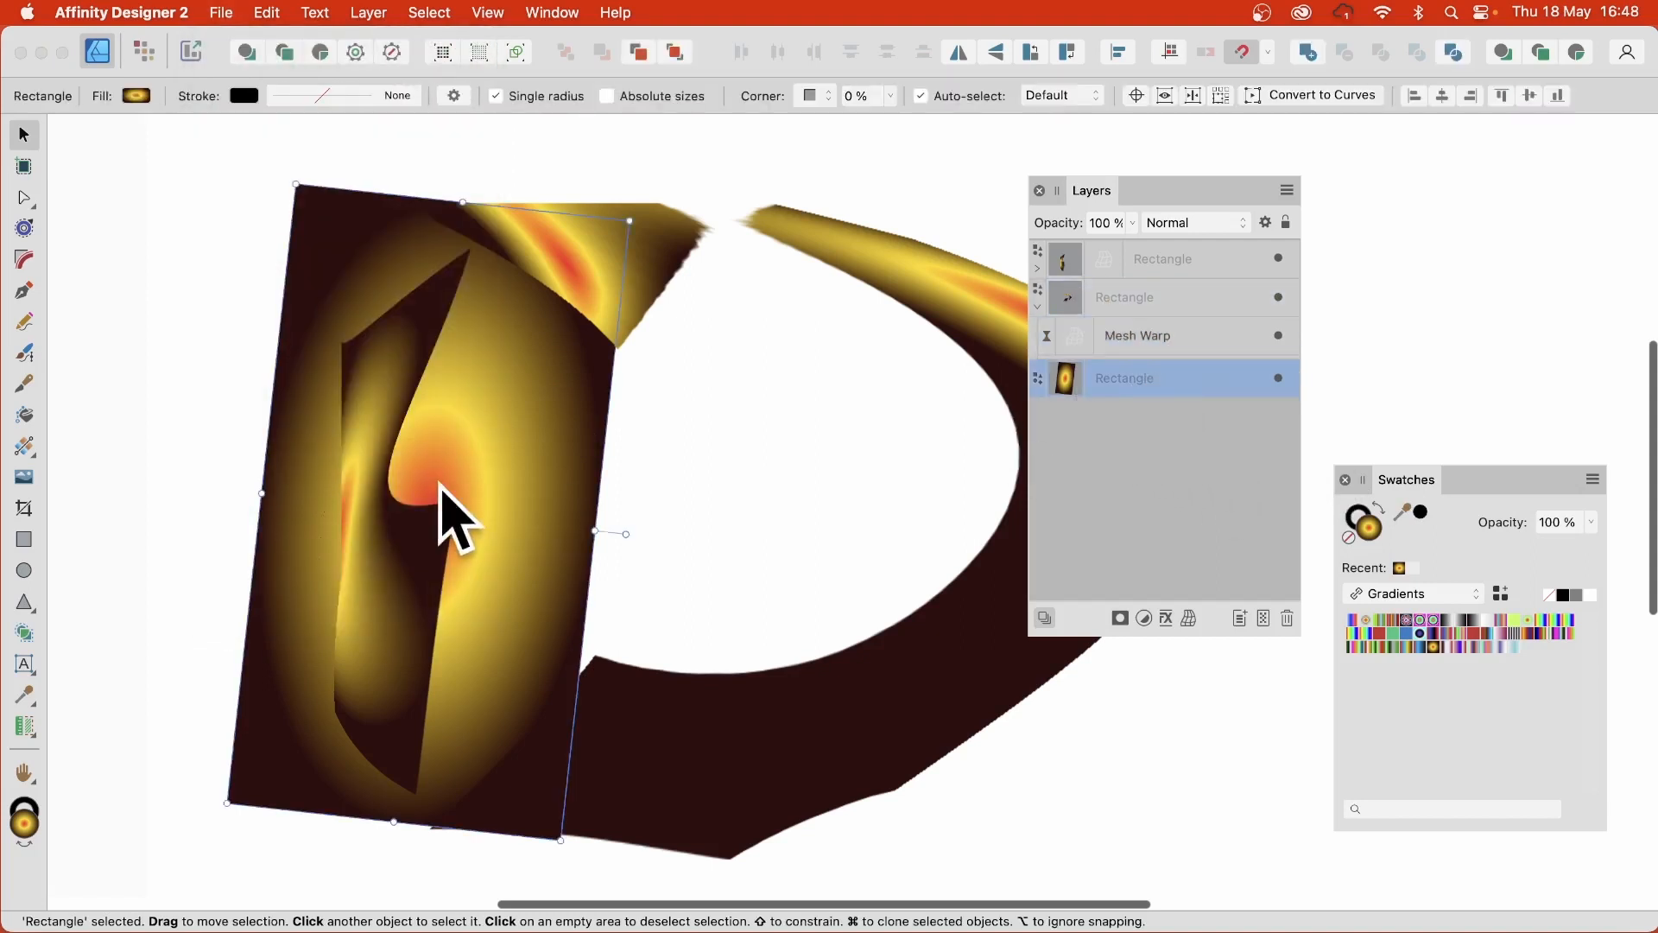
pyautogui.moveTo(492, 458); pyautogui.dragTo(407, 446)
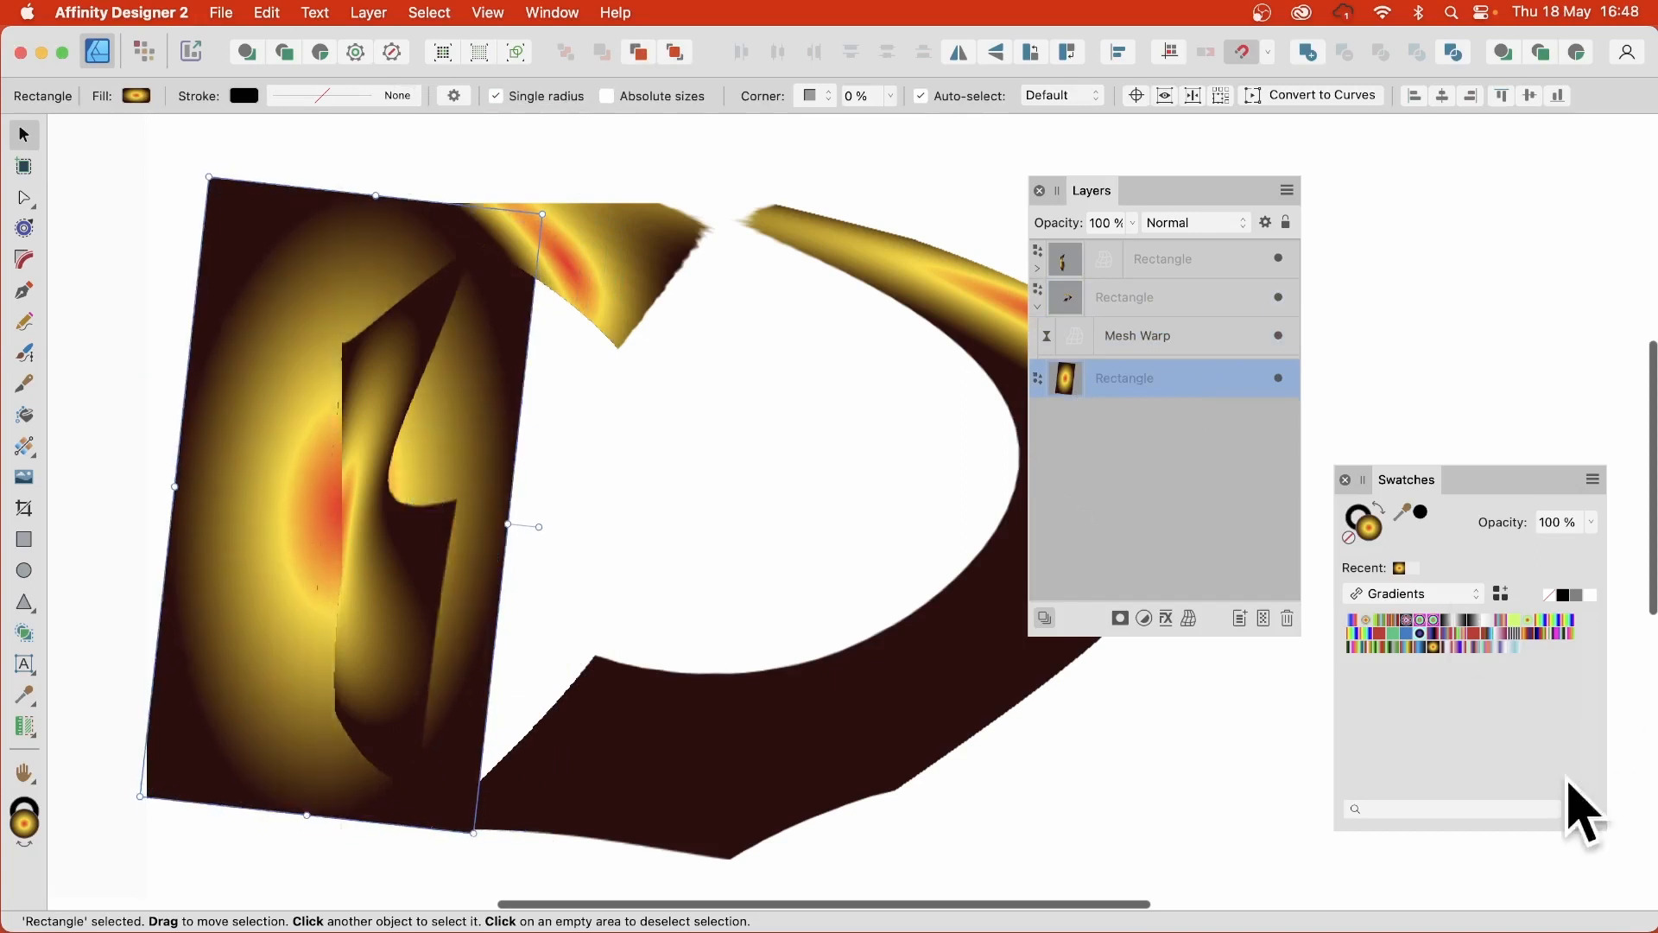
# - Apply a Mesh vector warp to the tilted rectangle, pulling its upper right edge and upper inner nodes far right and its lower left edge inward
pyautogui.click(1191, 619)
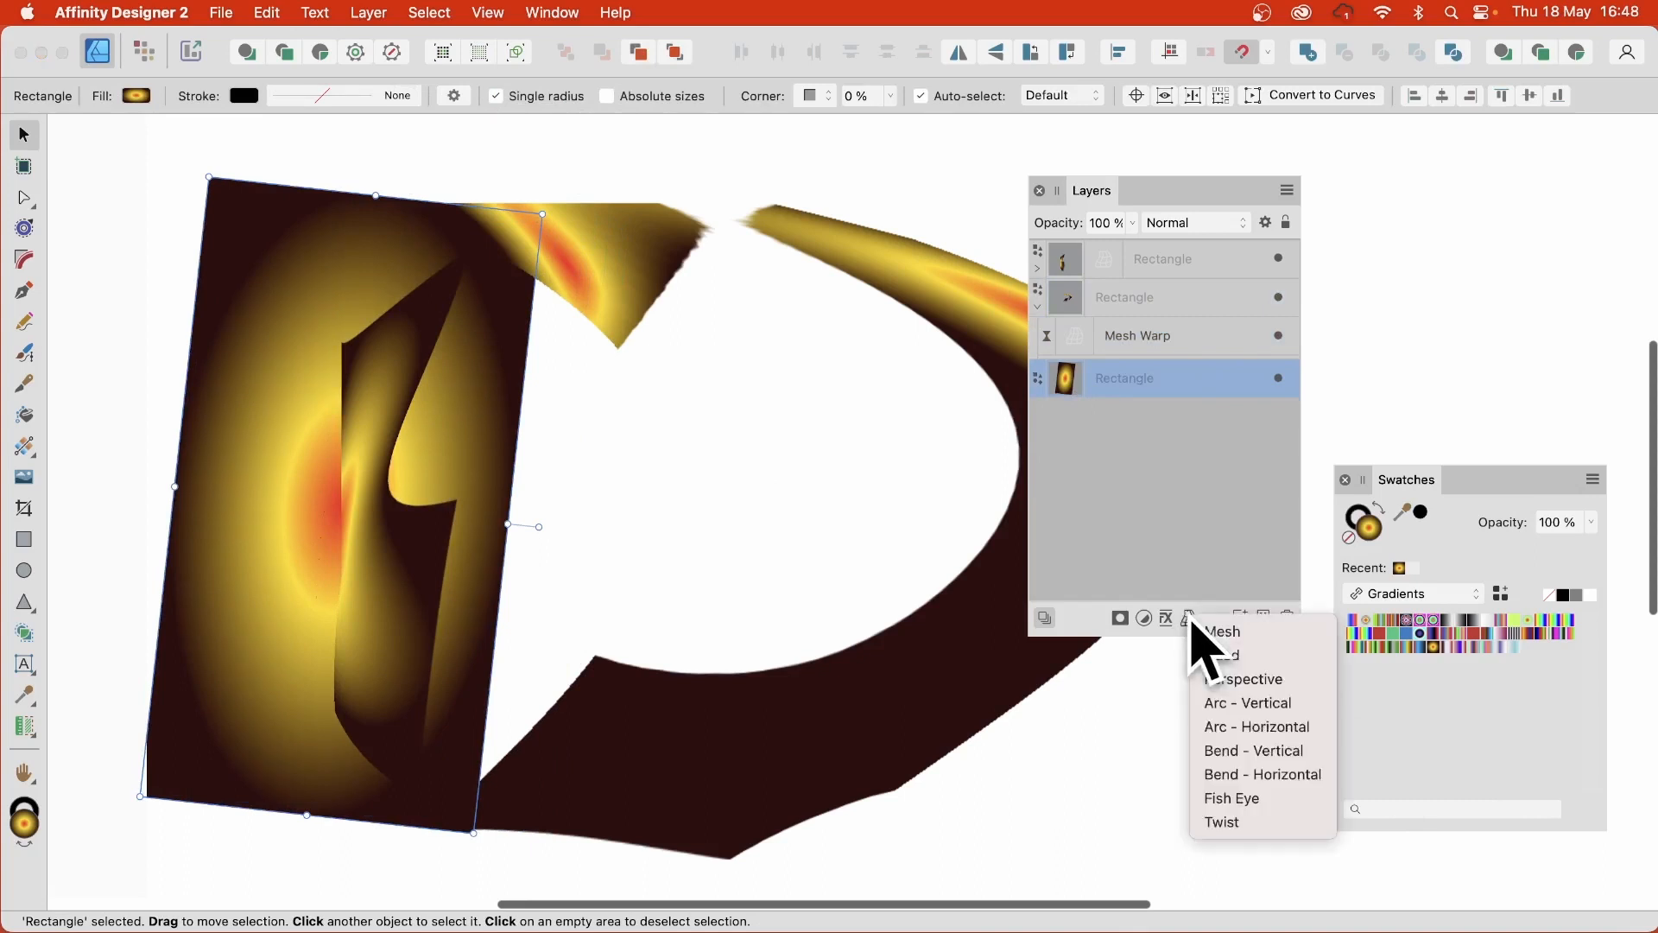
pyautogui.click(1219, 632)
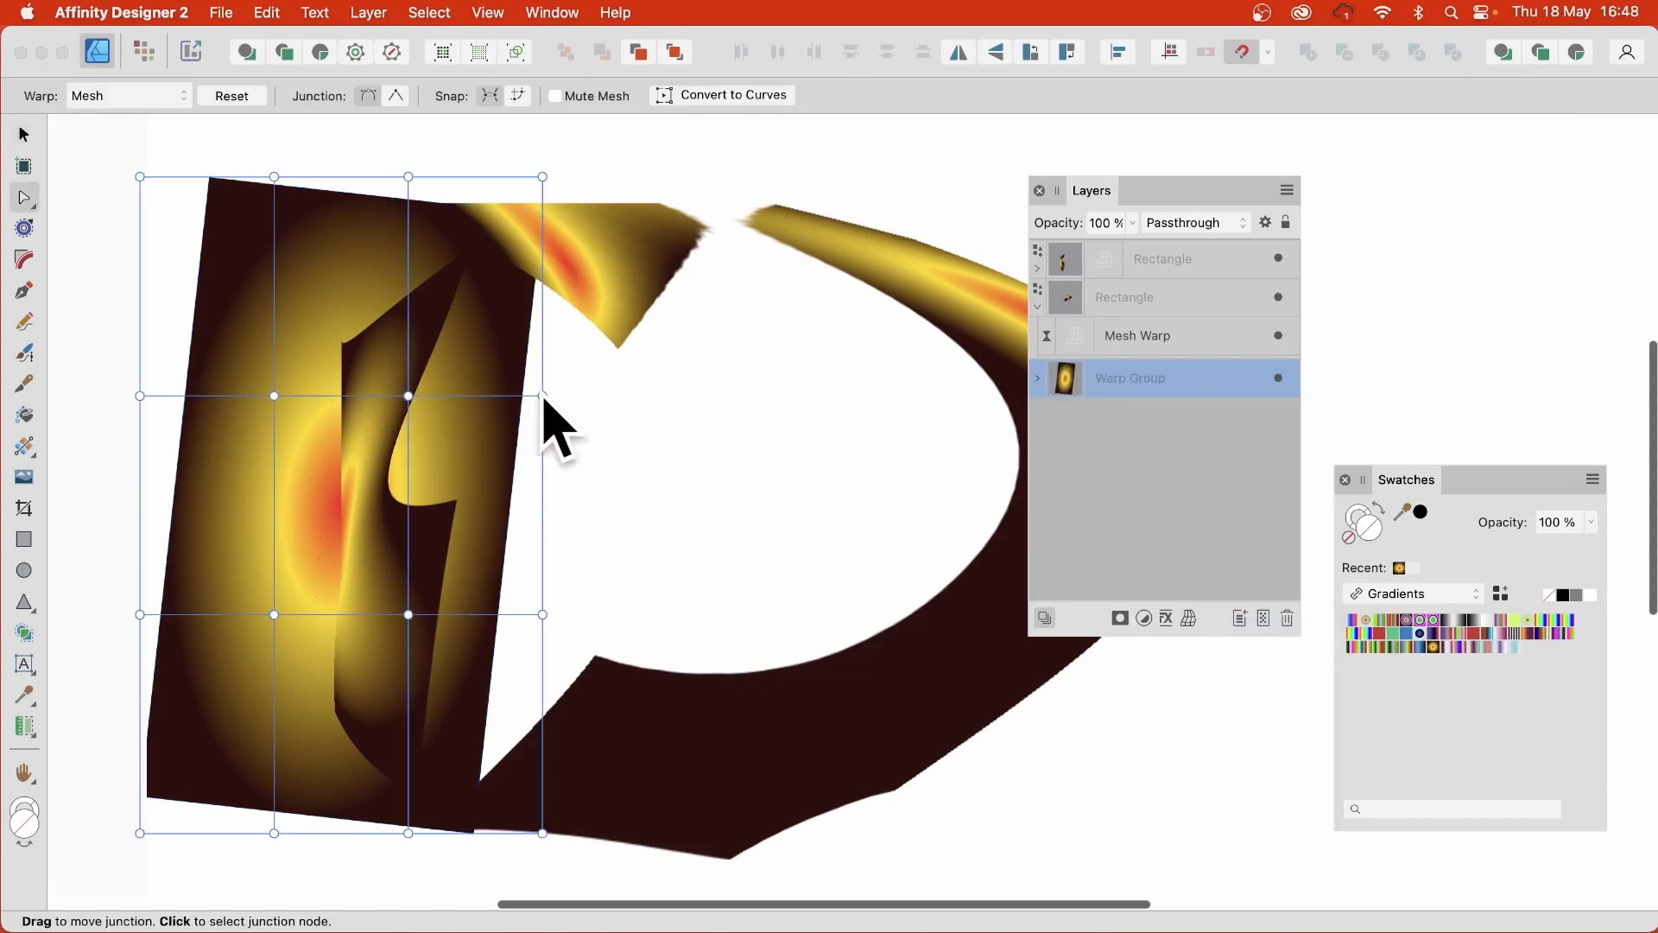
pyautogui.moveTo(542, 395); pyautogui.dragTo(889, 410)
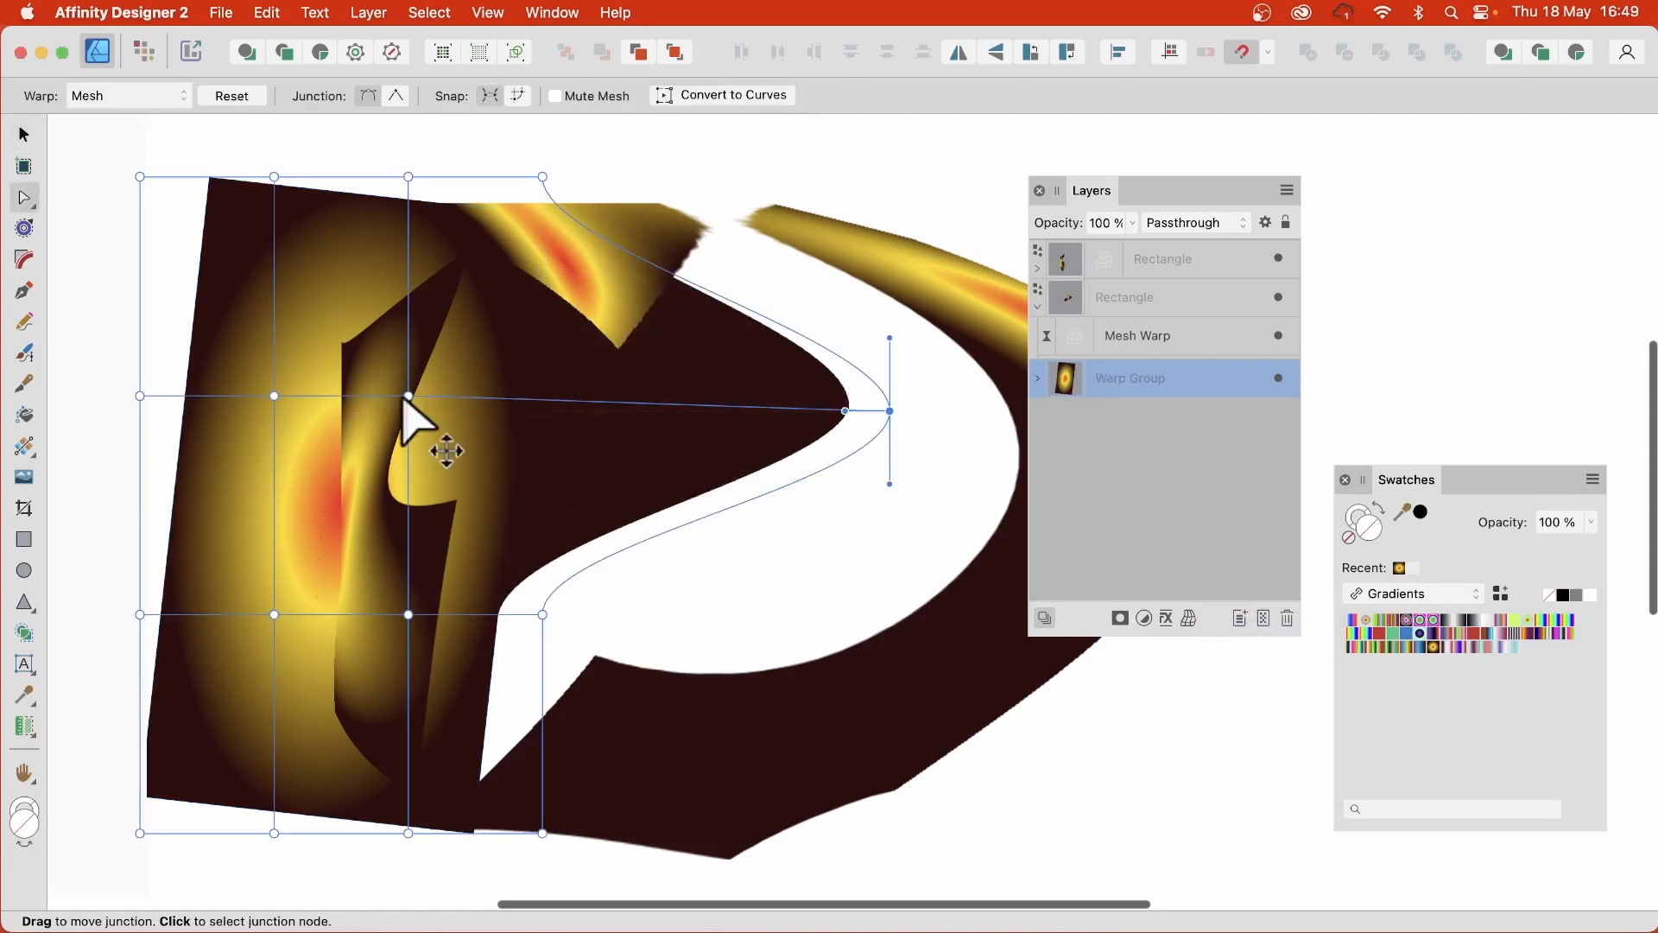
pyautogui.moveTo(407, 395); pyautogui.dragTo(648, 384)
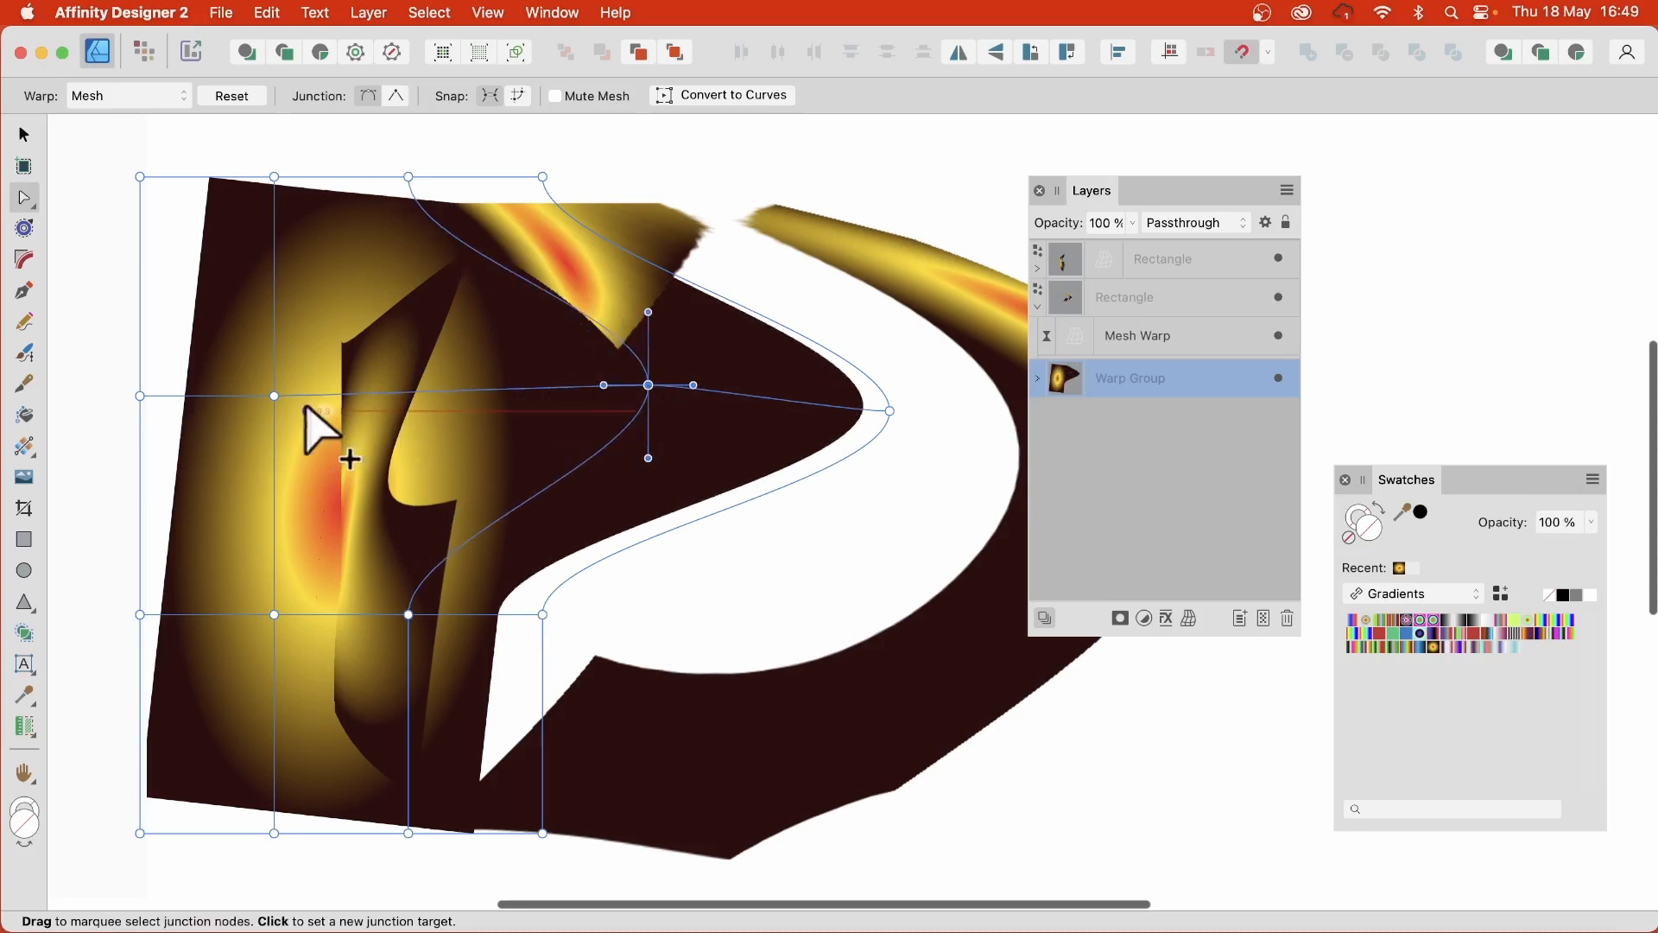
pyautogui.moveTo(274, 396); pyautogui.dragTo(543, 385)
pyautogui.moveTo(141, 615); pyautogui.dragTo(302, 484)
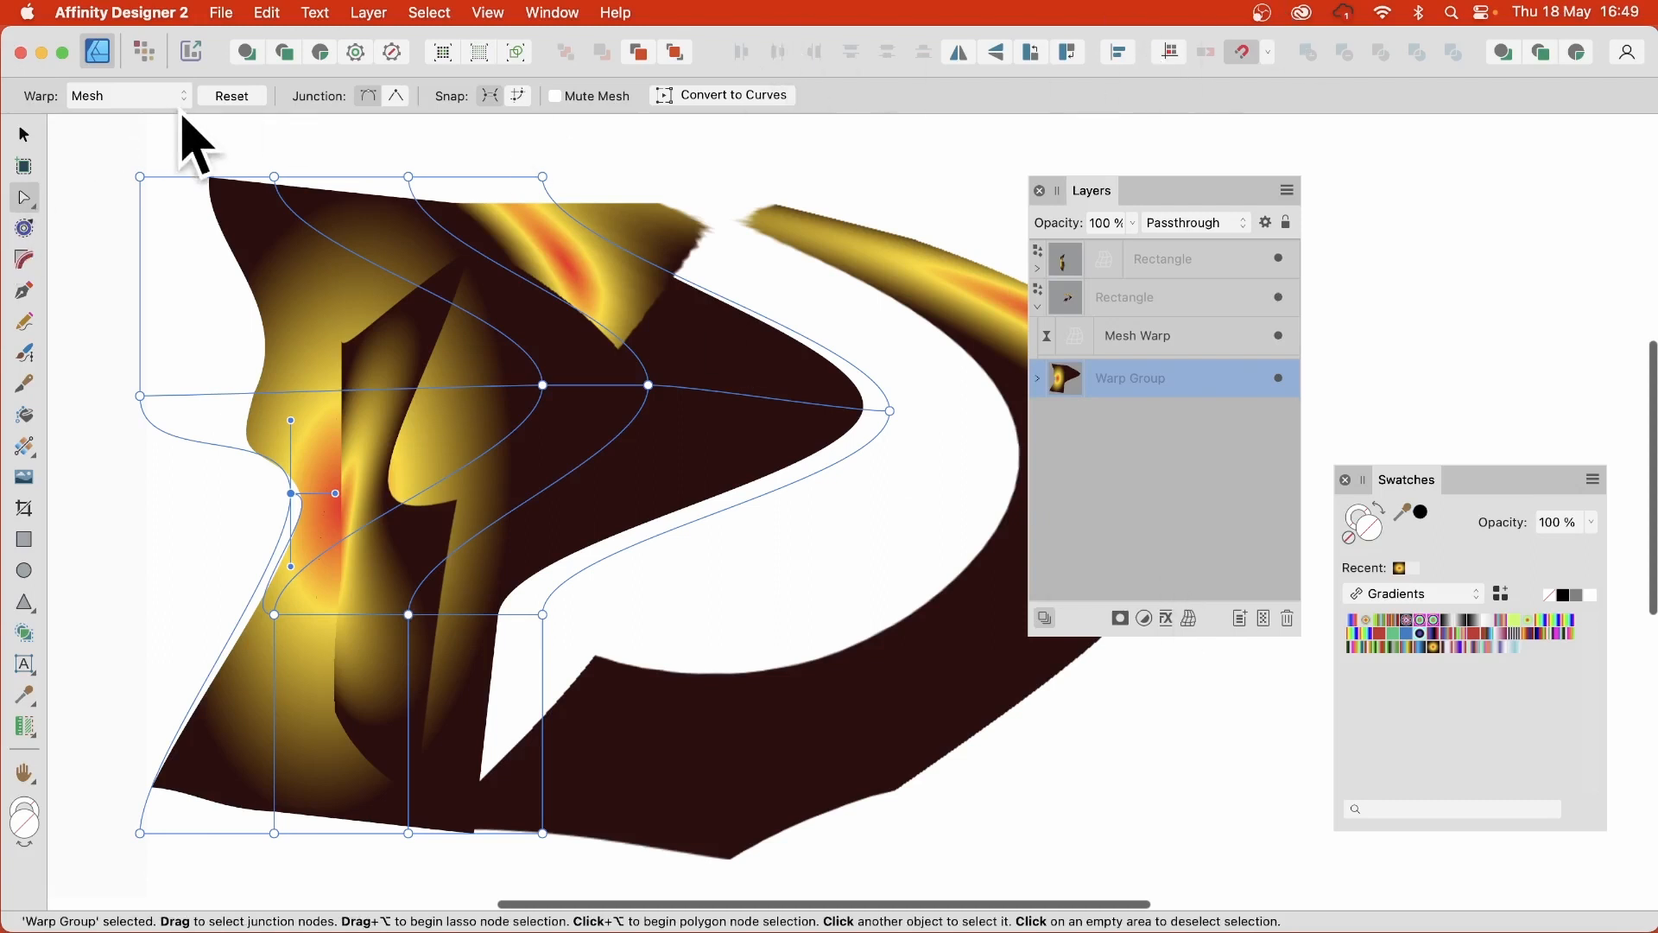
# - Leave mesh editing and expand the new warp group's layer to inspect its nested contents
pyautogui.click(23, 134)
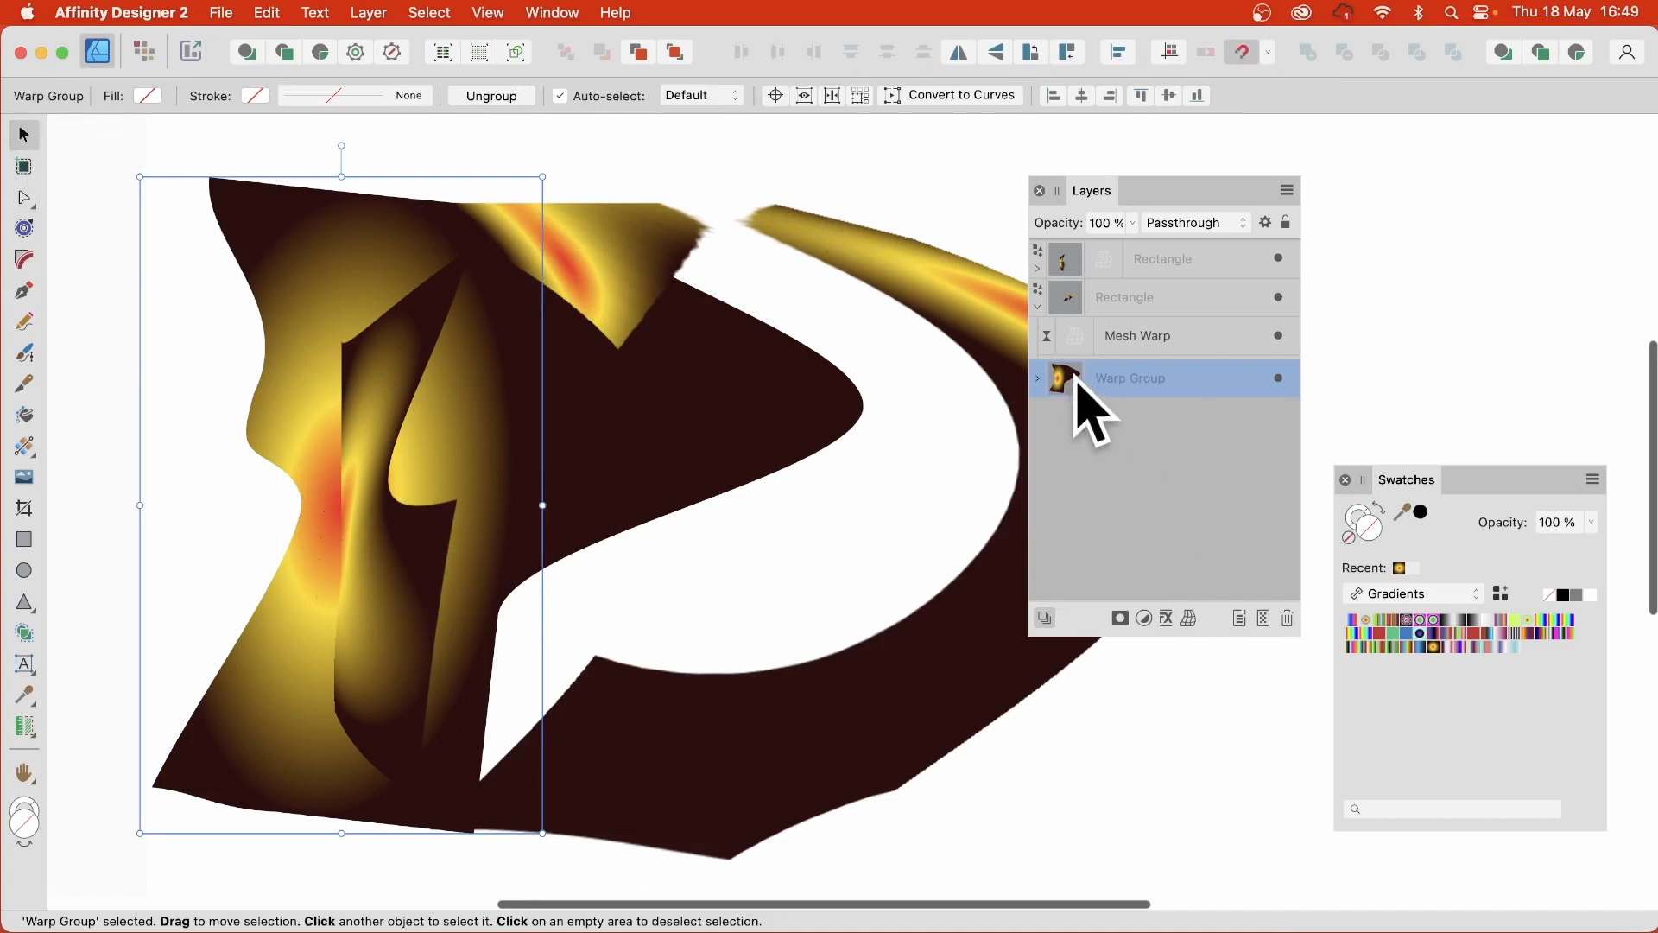
pyautogui.click(1036, 379)
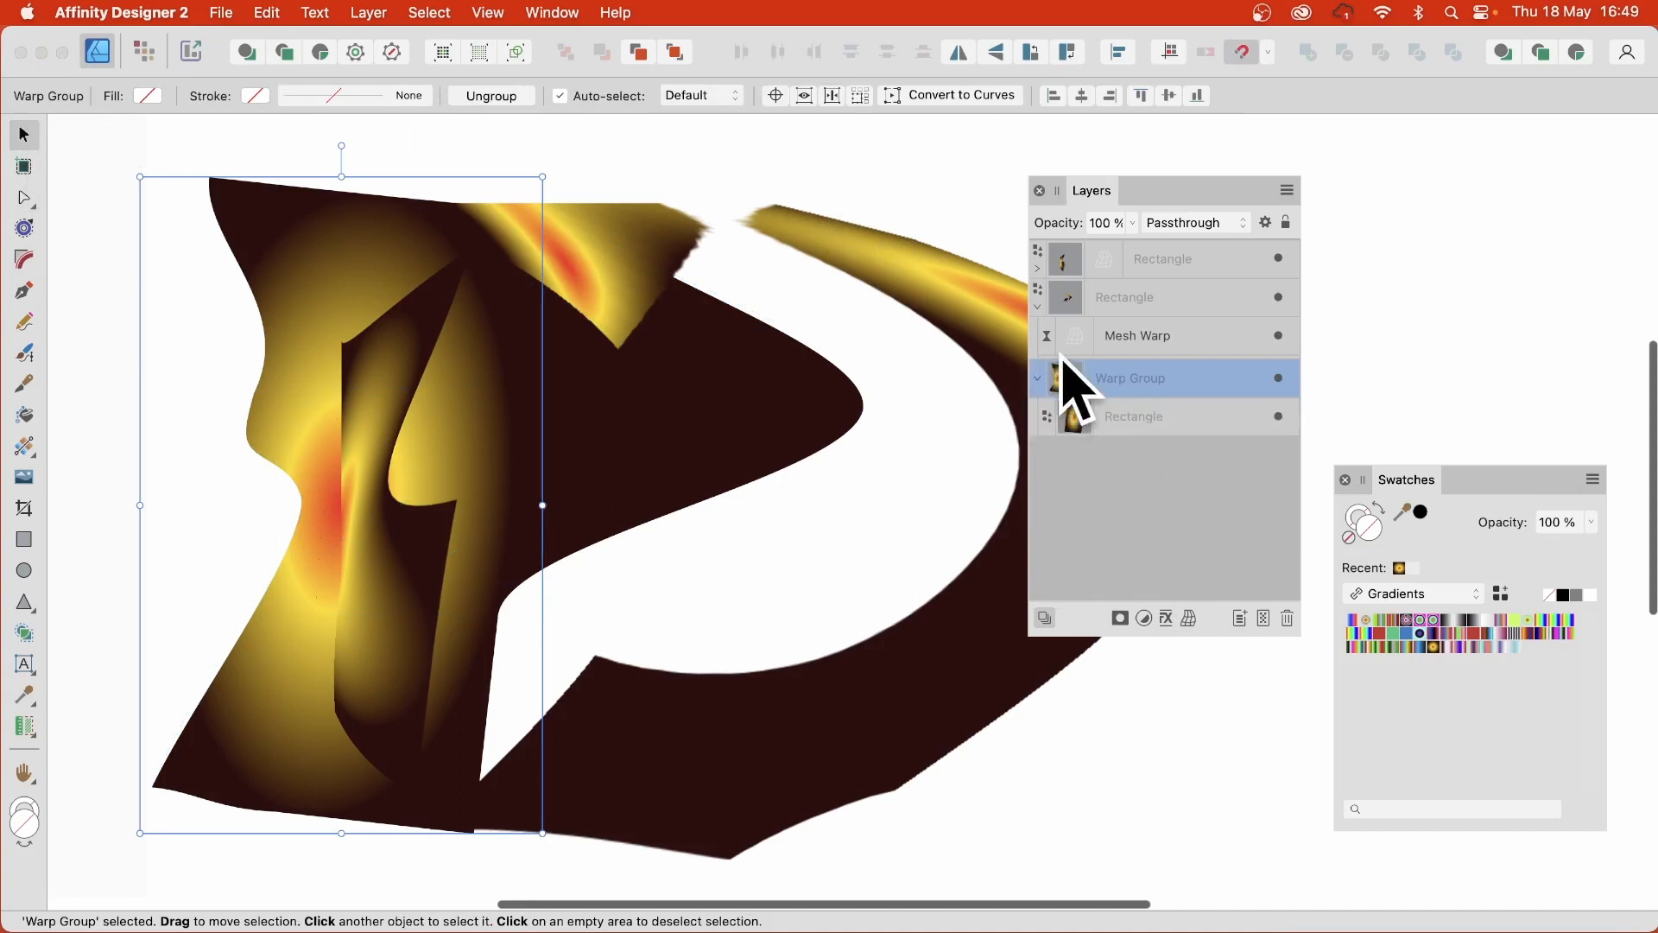